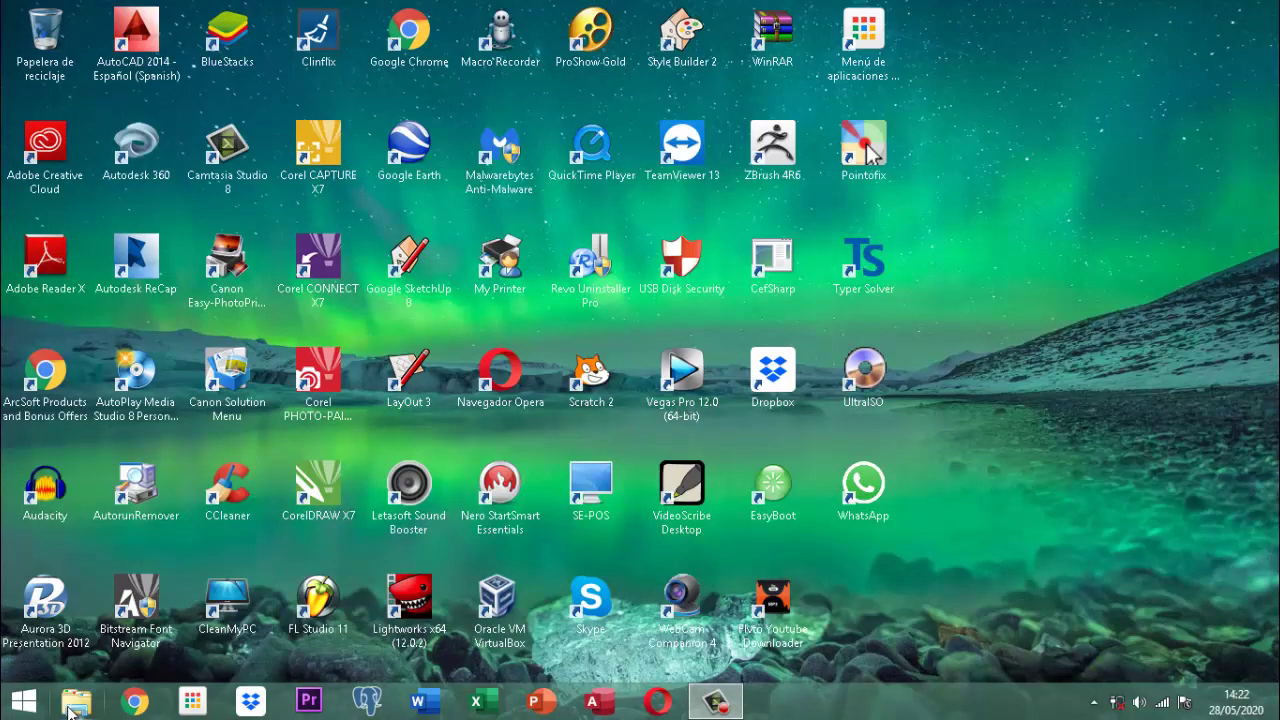
# - Browse the DATA (D:) drive to the folder documentos 2020 and look inside its proyecto DataMining folder
pyautogui.click(72, 710)
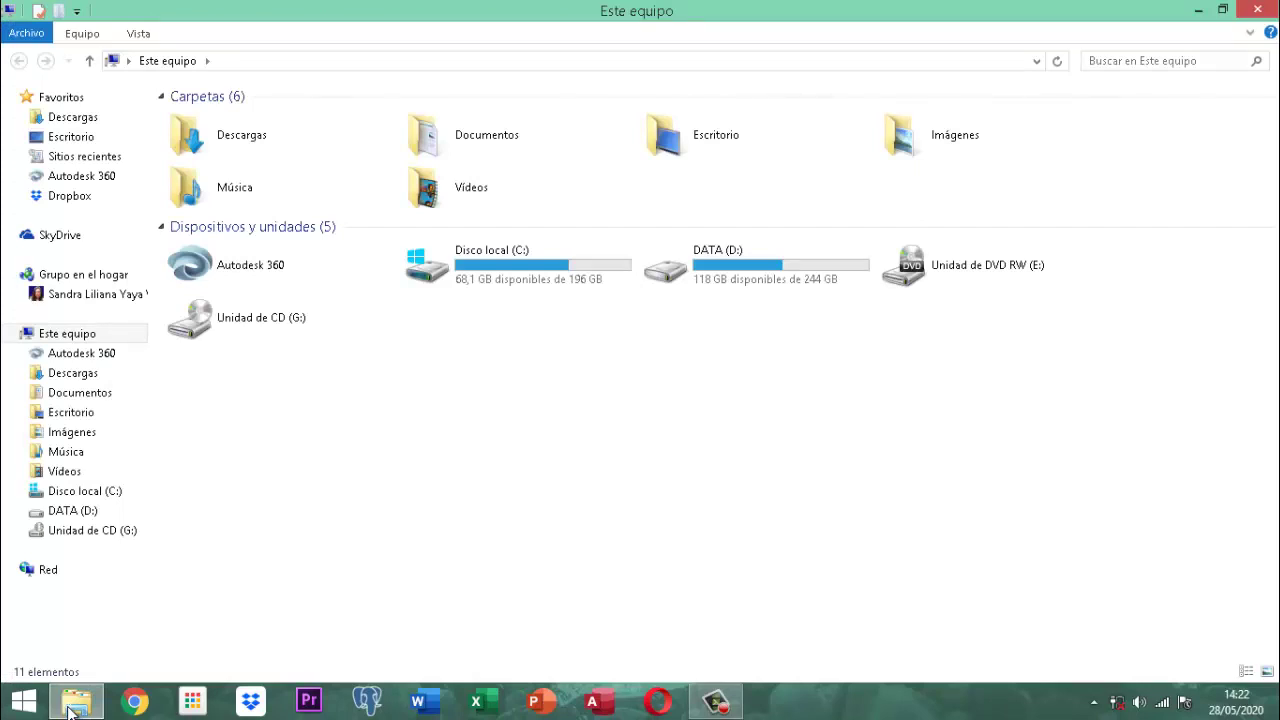
pyautogui.doubleClick(785, 256)
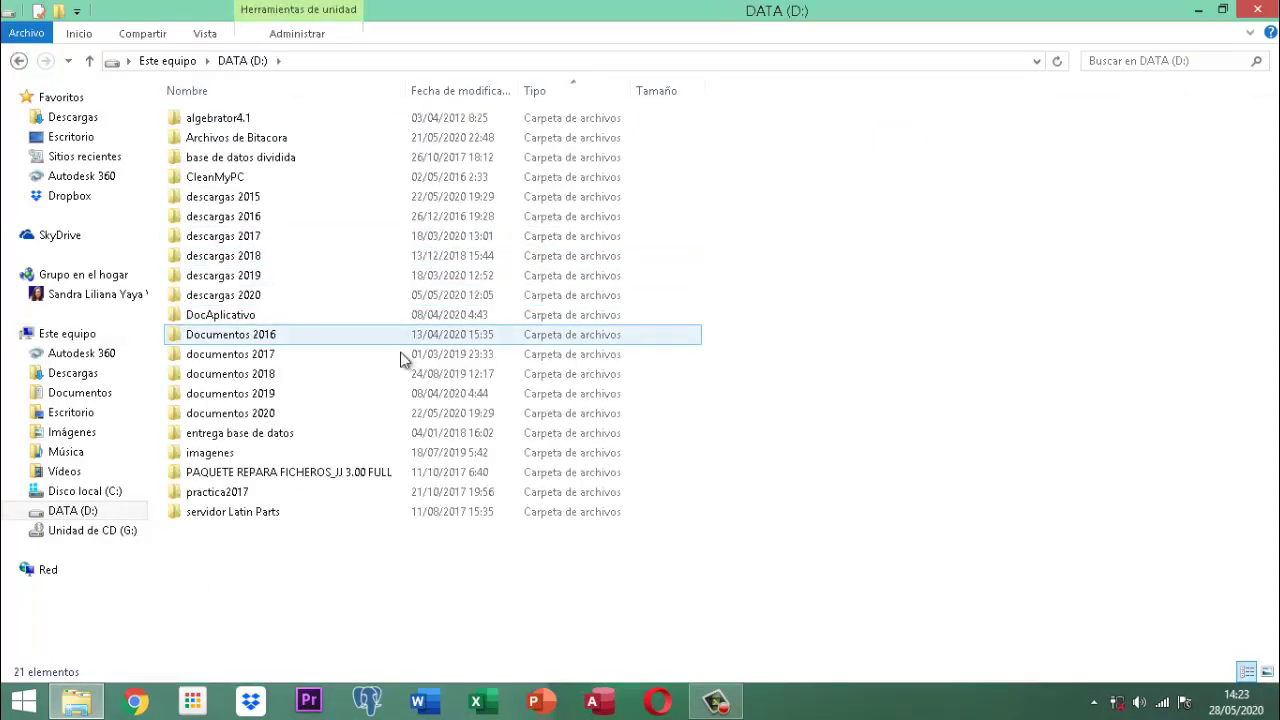
pyautogui.doubleClick(262, 413)
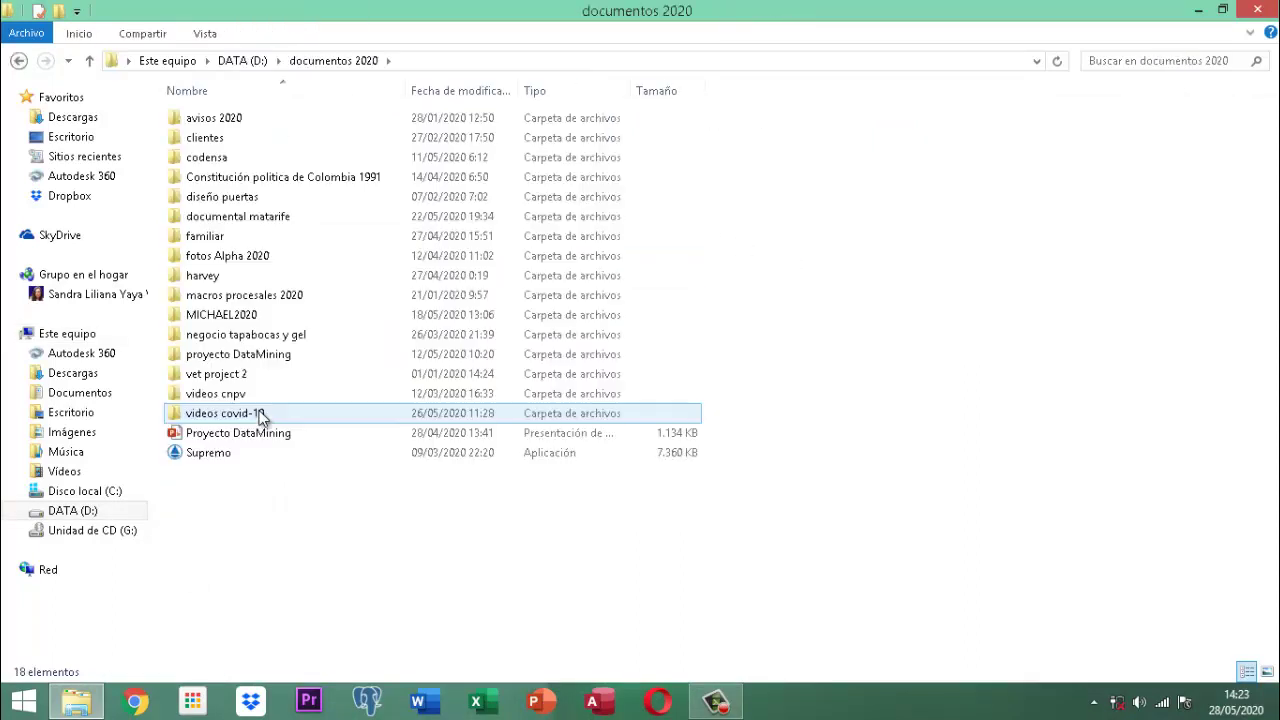
pyautogui.click(279, 355)
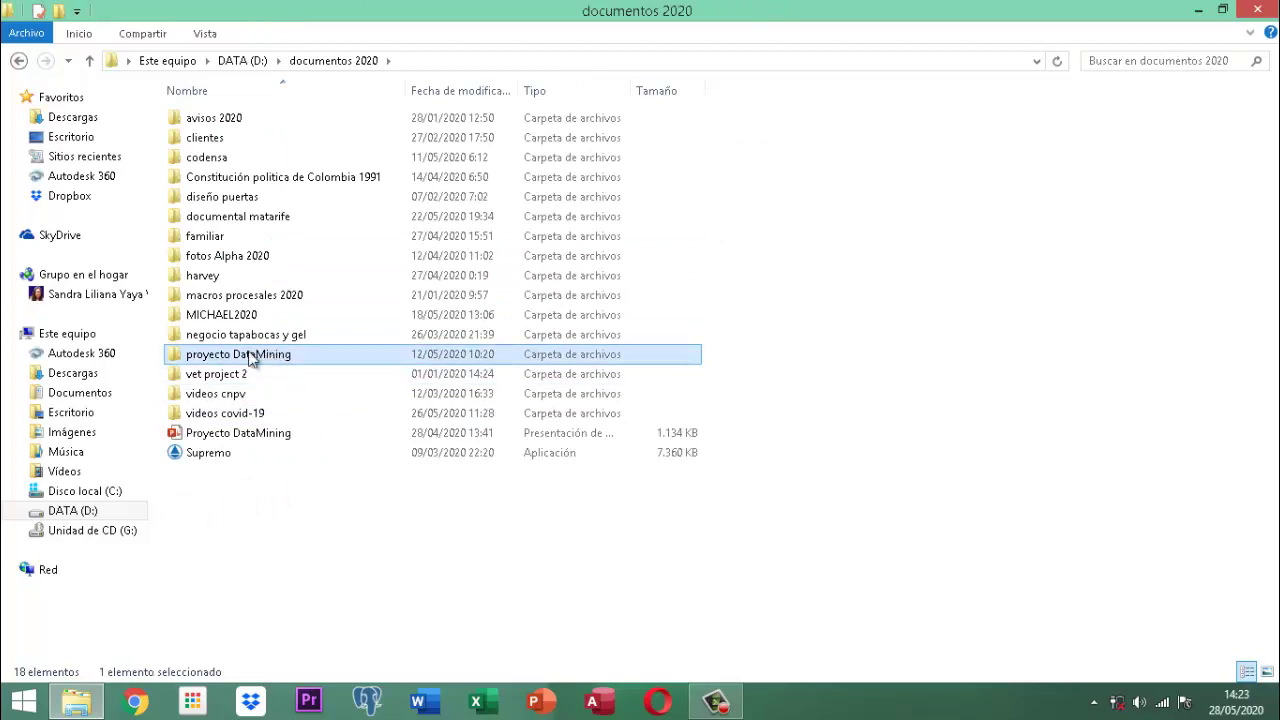
pyautogui.doubleClick(228, 362)
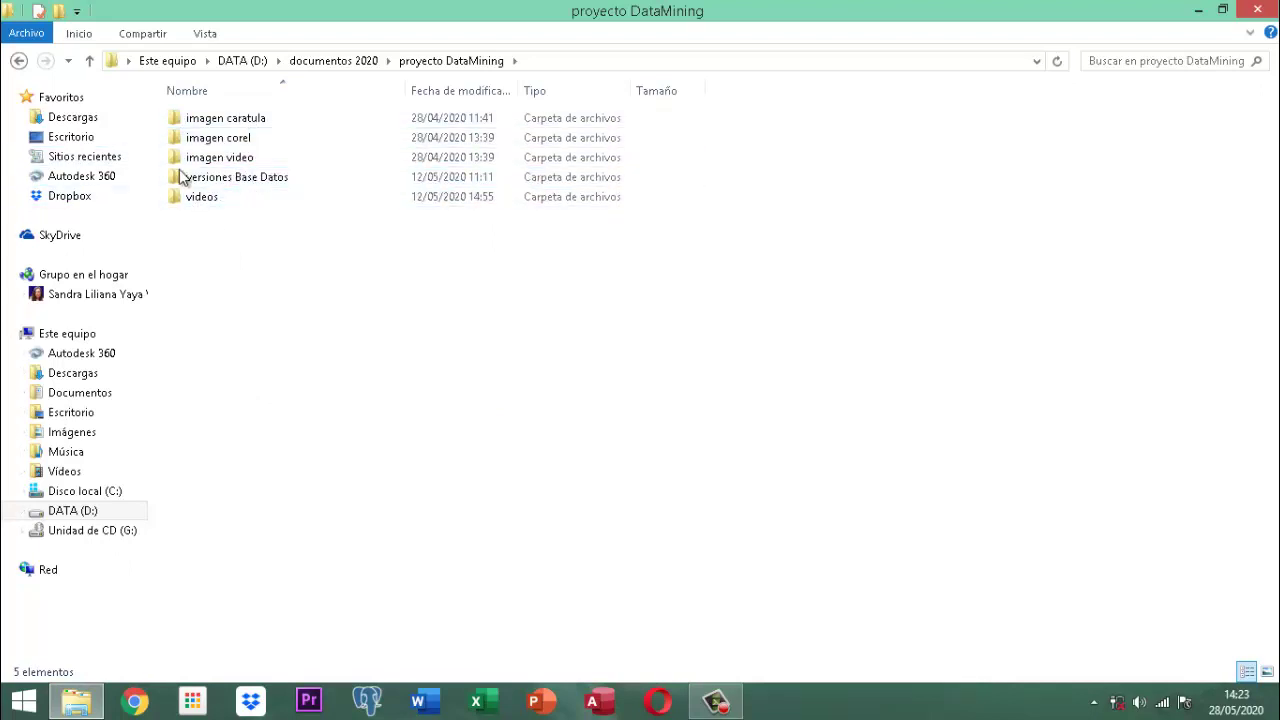
# - Go back to documentos 2020, open the Proyecto DataMining presentation and close it again
pyautogui.click(89, 61)
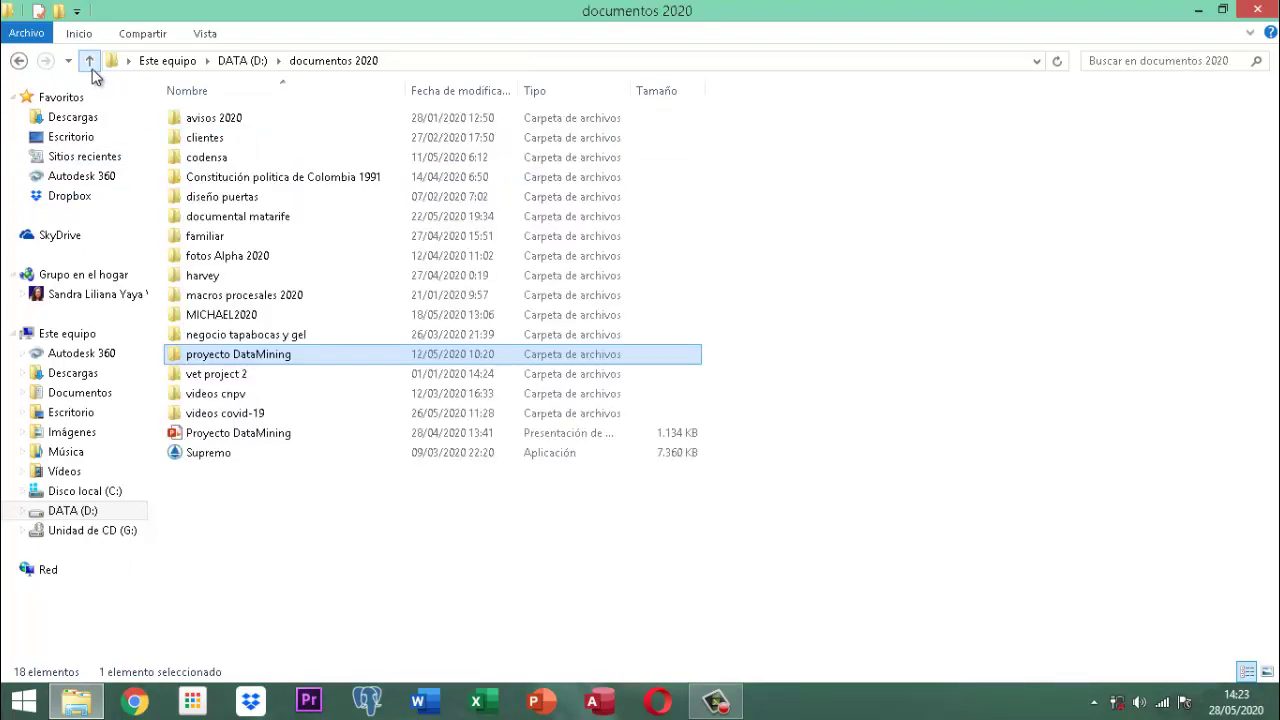
pyautogui.doubleClick(229, 443)
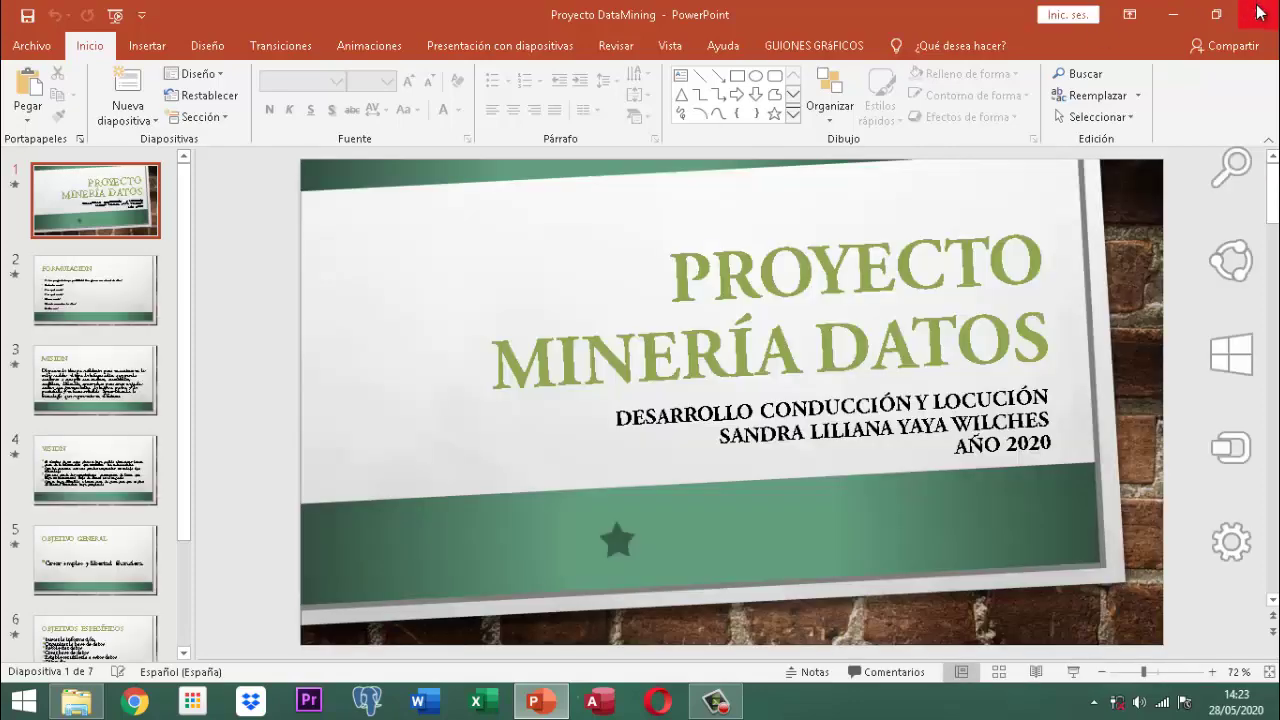
pyautogui.click(1259, 15)
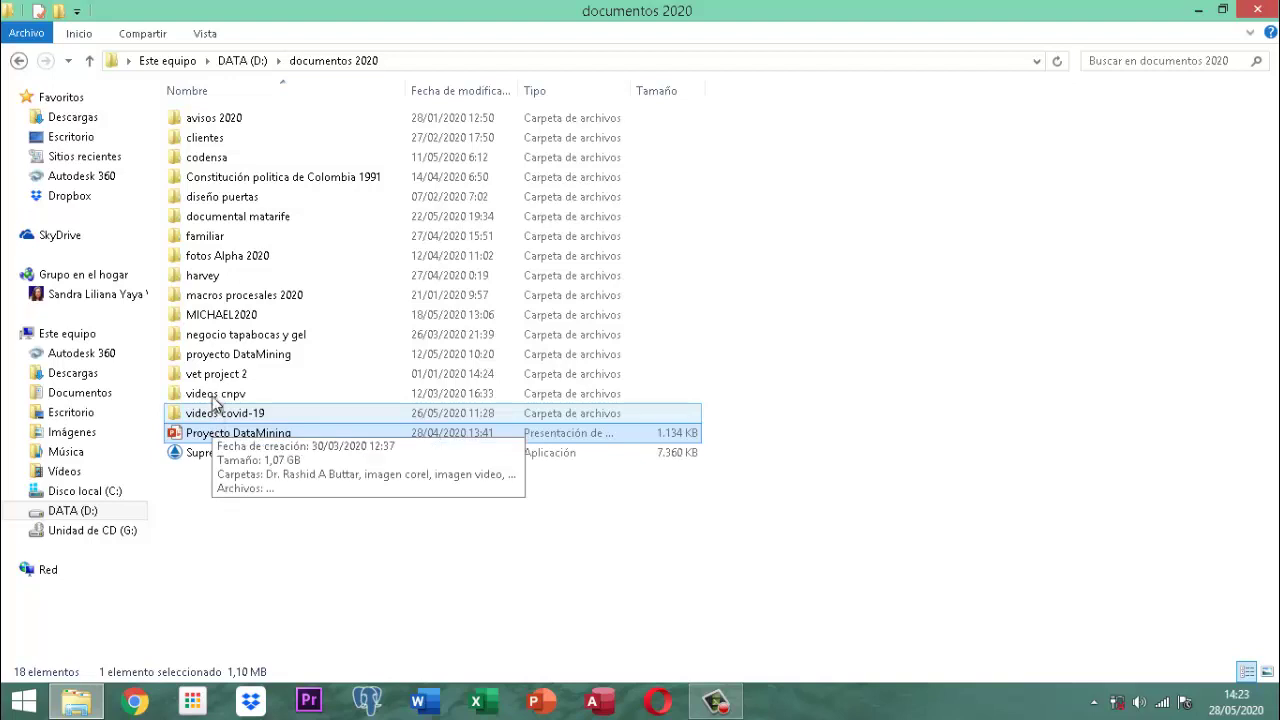
# - Open the Proyecto DataMining Access database from the versiones Base Datos folder inside proyecto DataMining
pyautogui.doubleClick(225, 357)
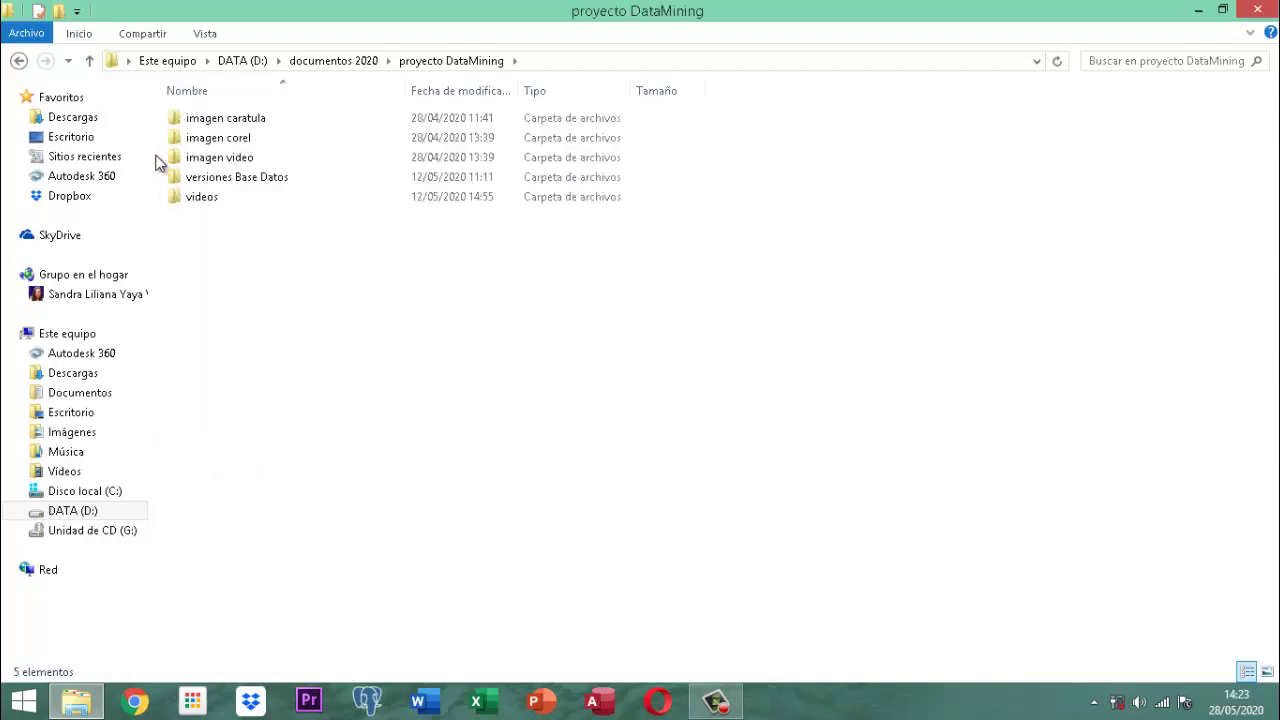
pyautogui.doubleClick(240, 186)
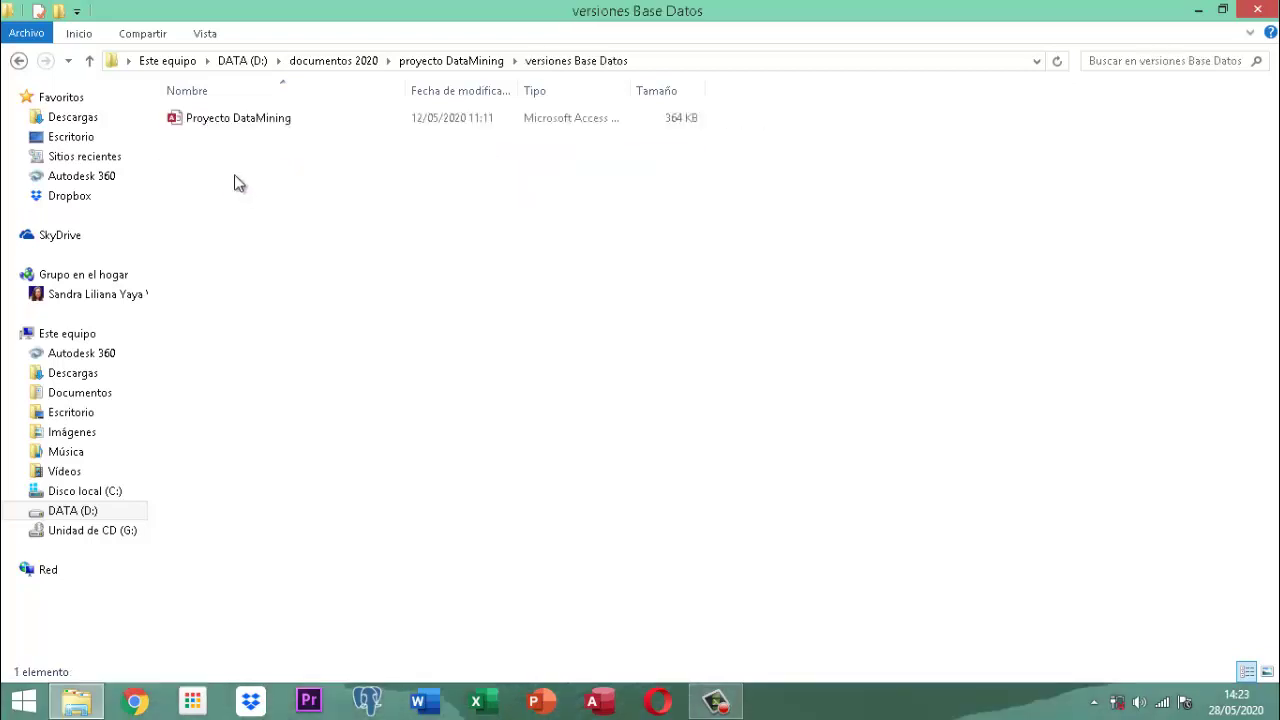
pyautogui.doubleClick(252, 118)
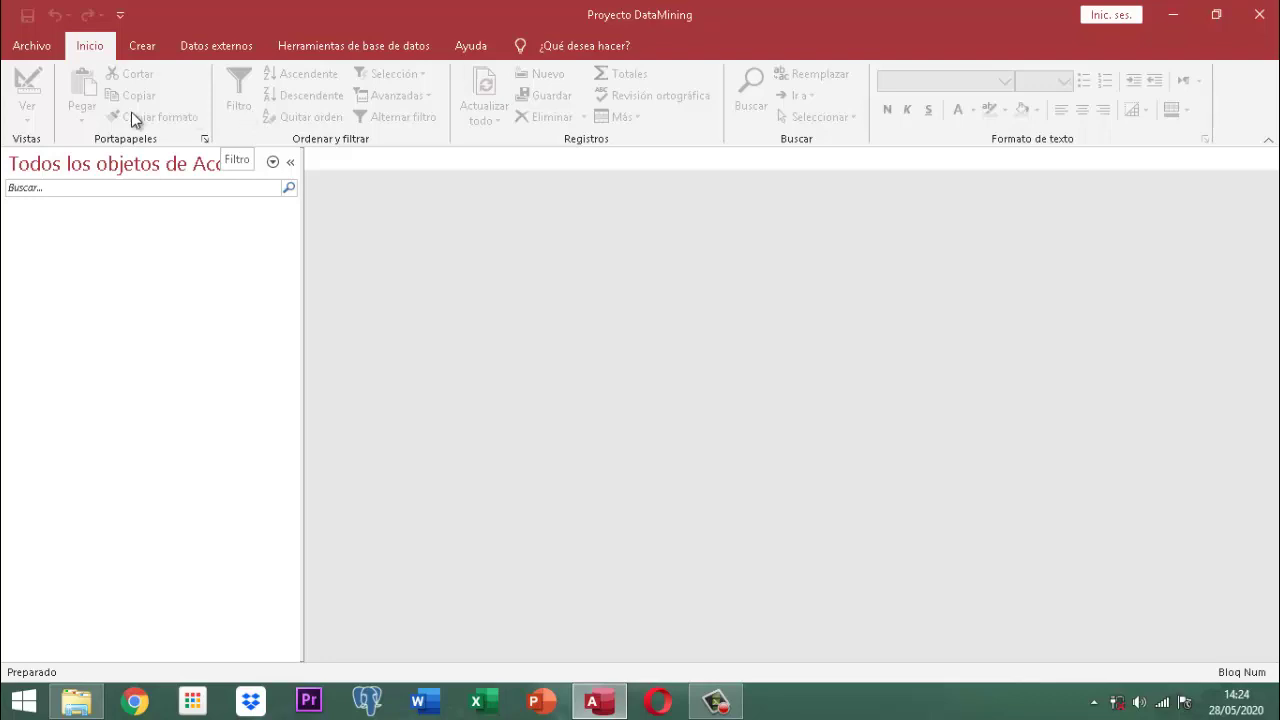
# - Create a new blank table in datasheet view and look over its table and field tools
pyautogui.click(142, 47)
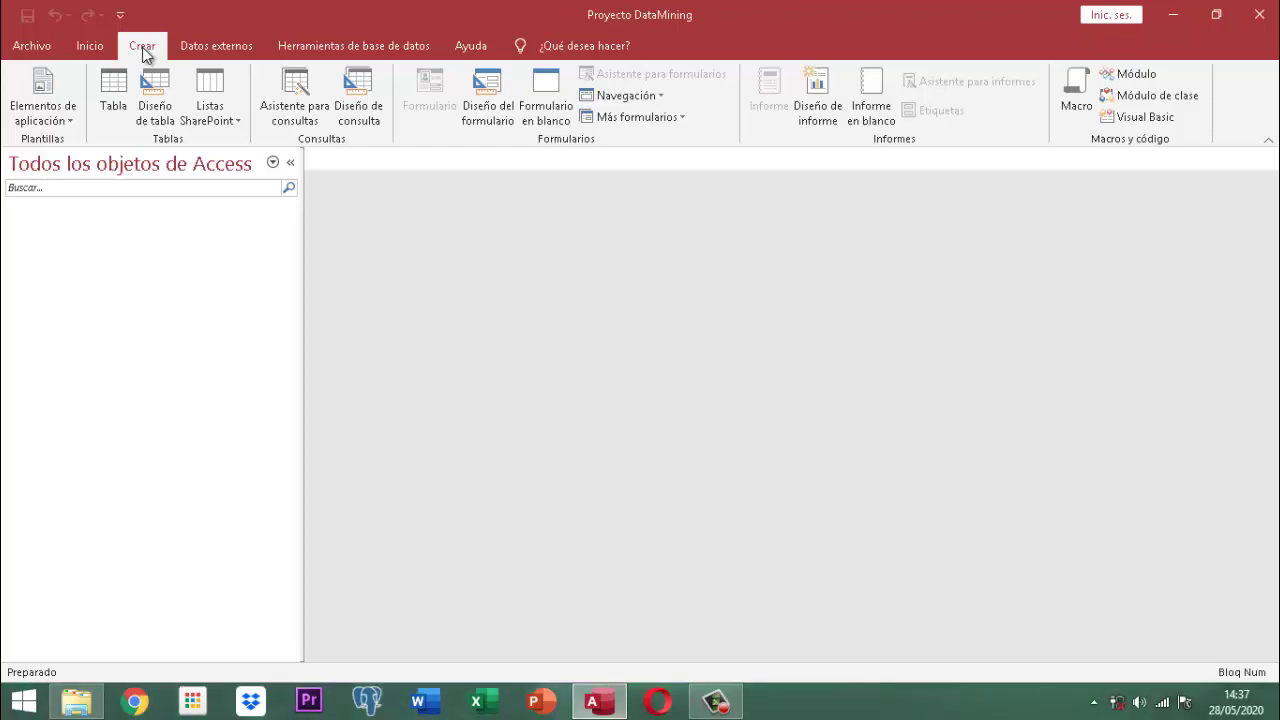
pyautogui.click(85, 189)
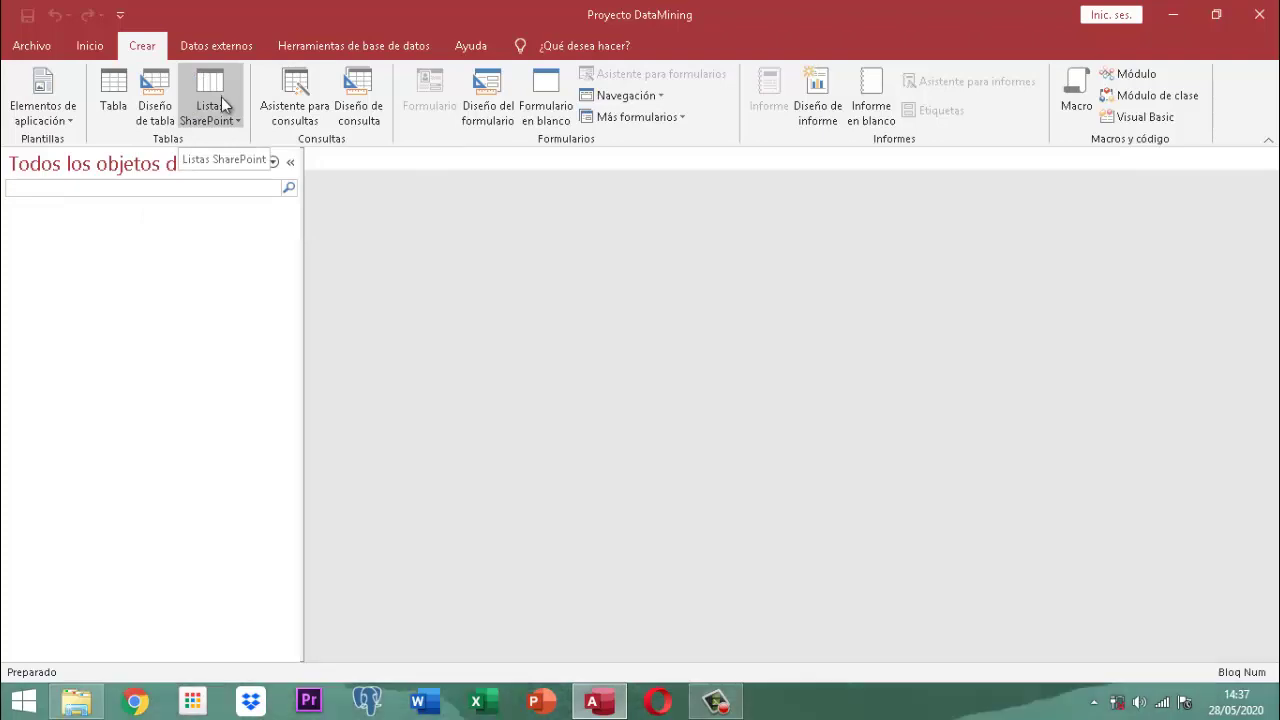
pyautogui.click(120, 100)
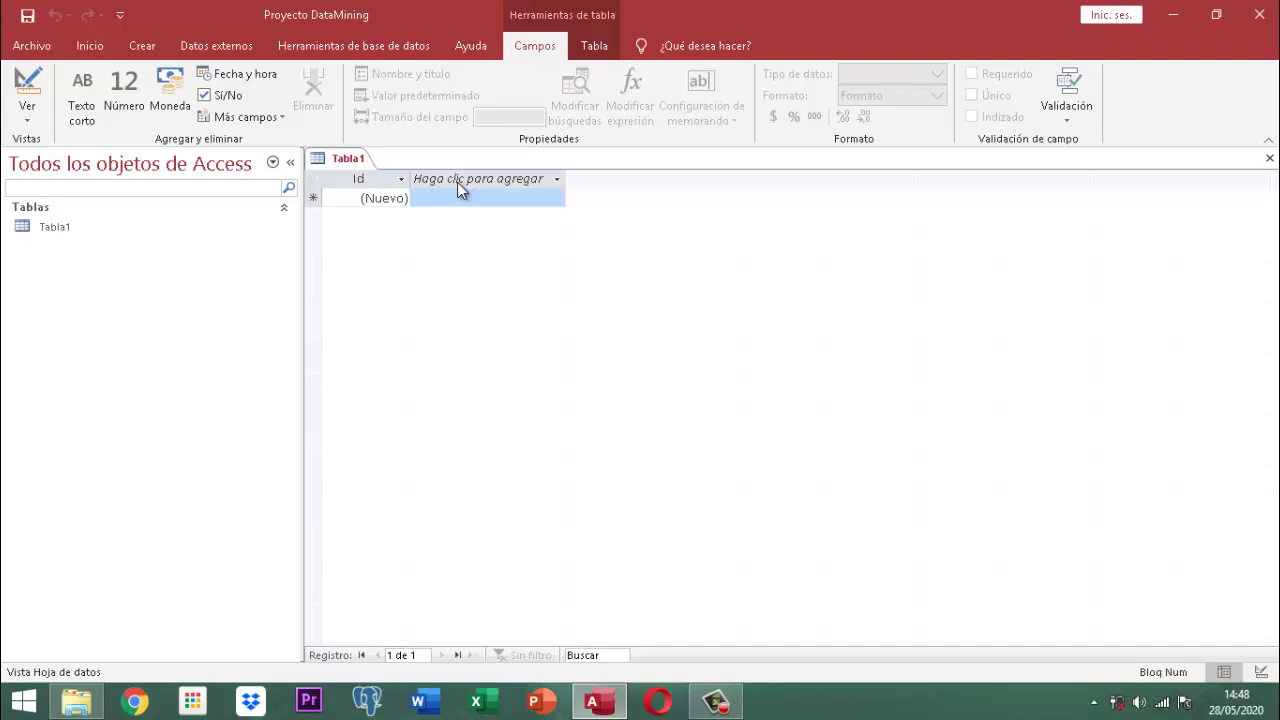
pyautogui.click(591, 47)
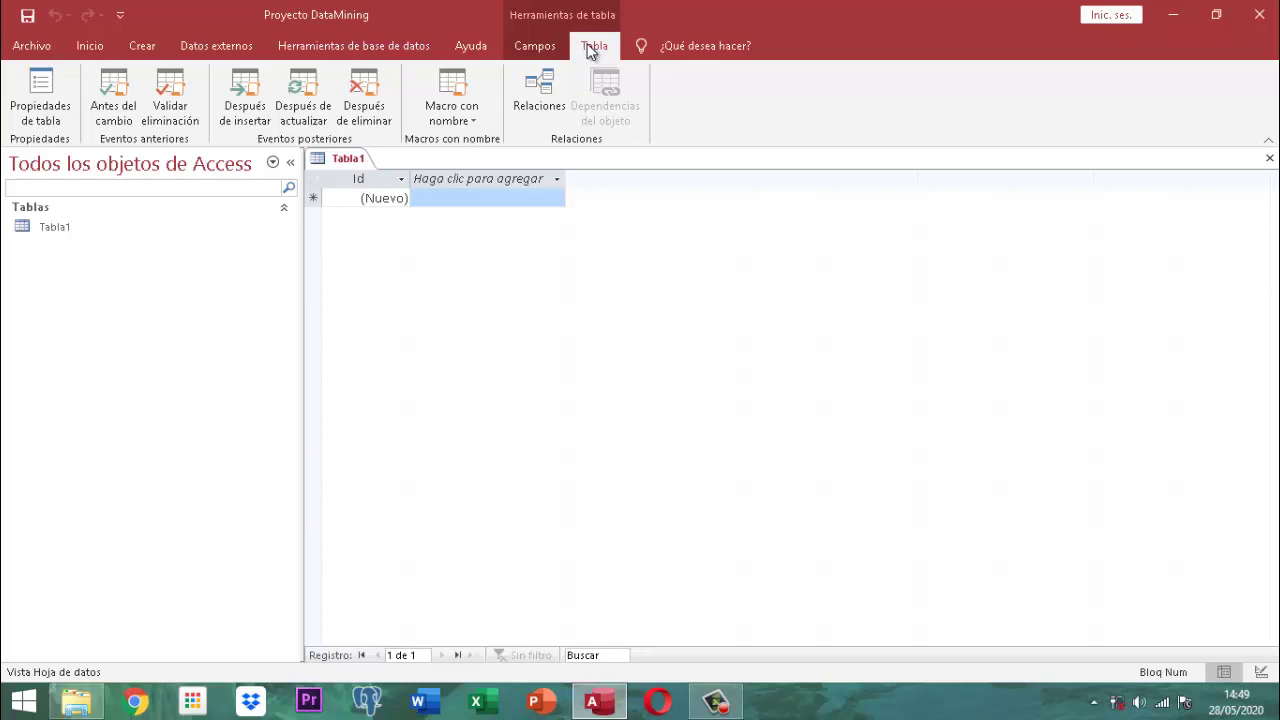
pyautogui.click(531, 47)
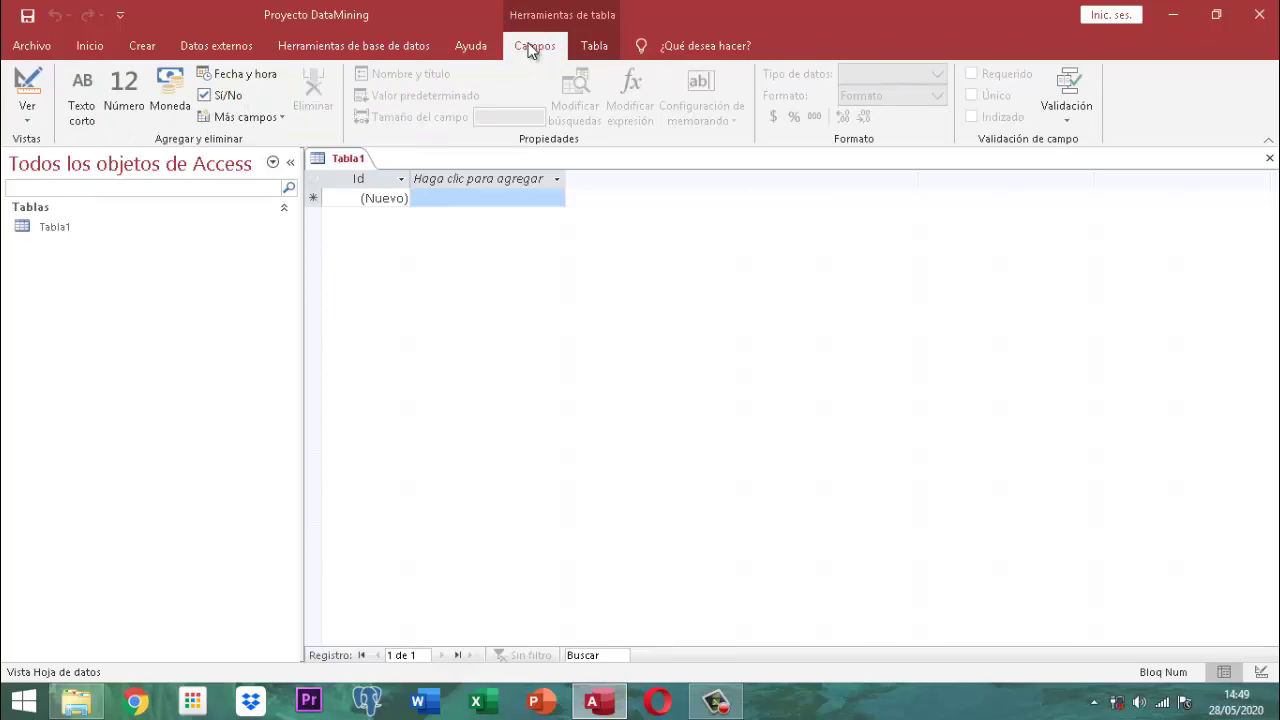
# - Start saving the new table and begin its name with the prefix Tm_
pyautogui.rightClick(356, 167)
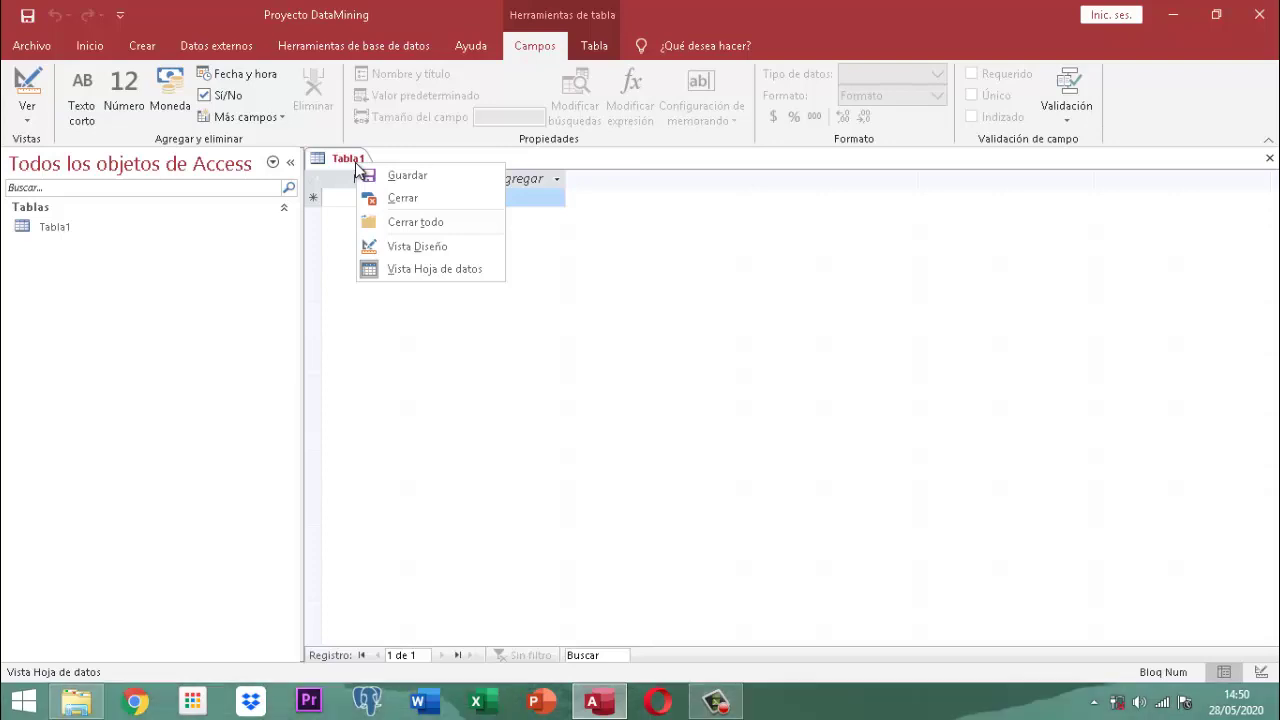
pyautogui.click(415, 177)
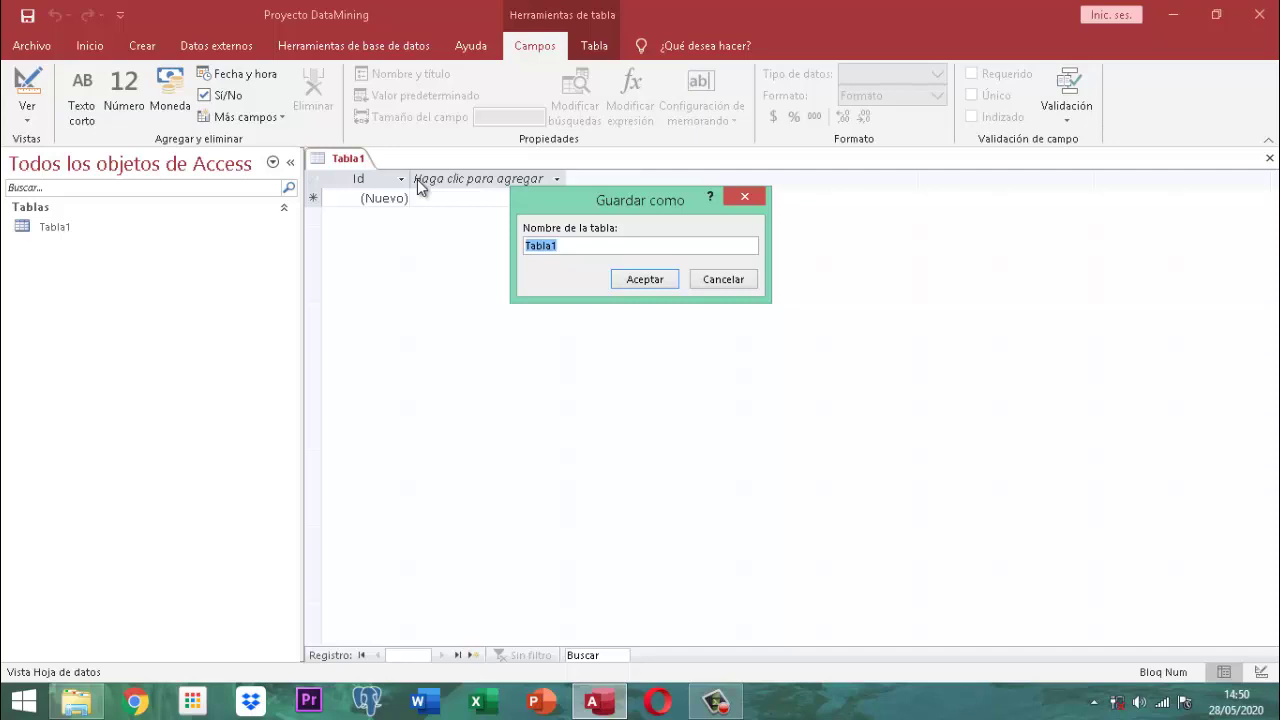
pyautogui.write('Tm')
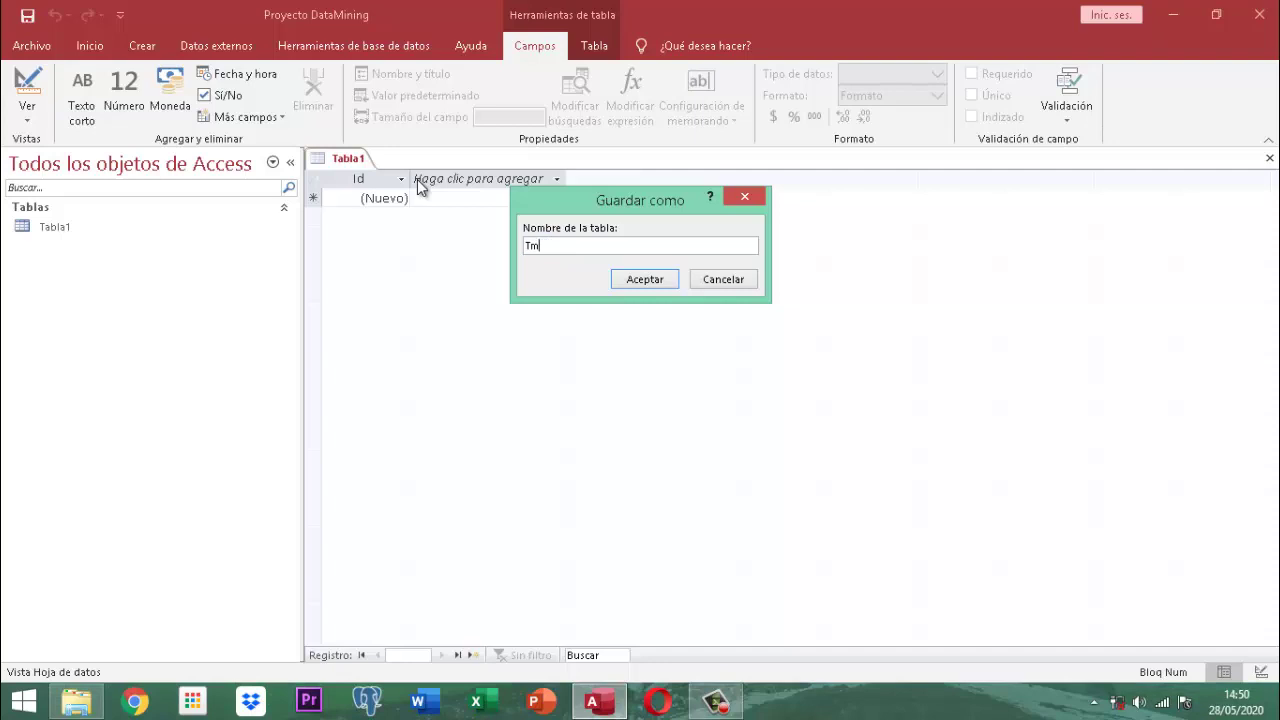
pyautogui.write('_')
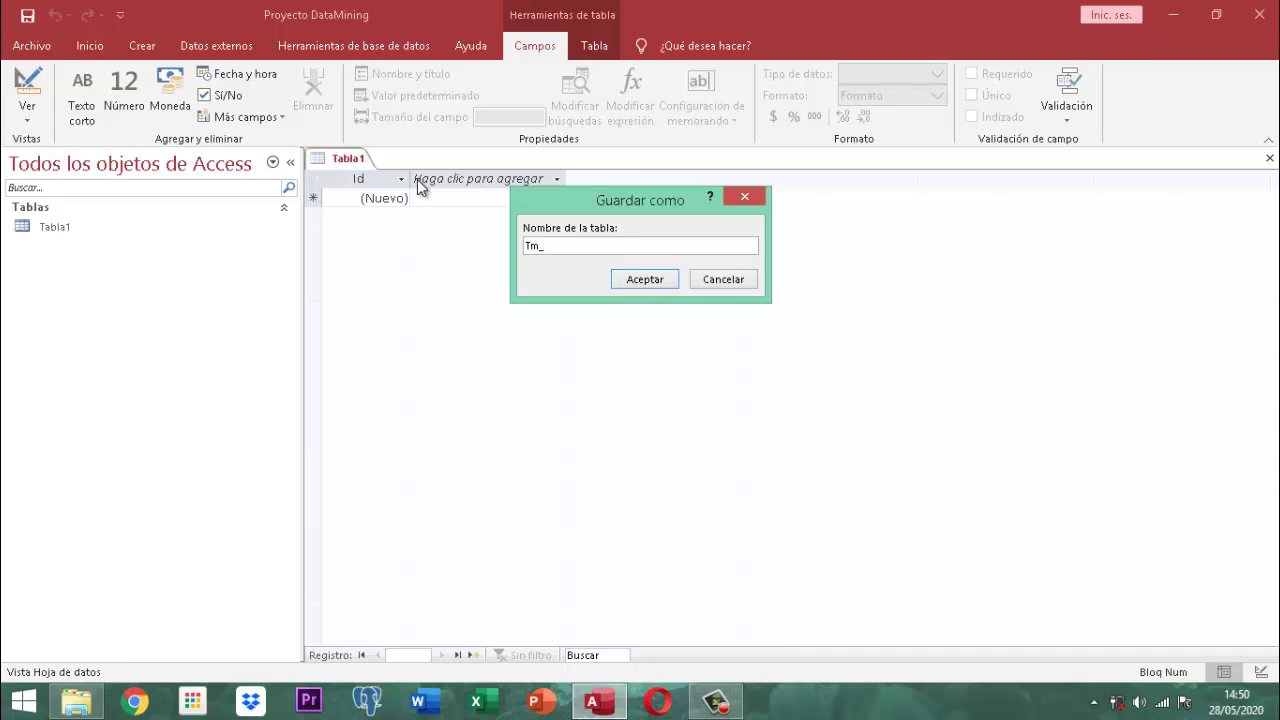
pyautogui.write('DatoMining')
pyautogui.press('BackSpace')
pyautogui.press('BackSpace')
pyautogui.press('BackSpace')
pyautogui.press('BackSpace')
pyautogui.press('BackSpace')
pyautogui.press('BackSpace')
pyautogui.press('BackSpace')
pyautogui.press('BackSpace')
pyautogui.press('BackSpace')
pyautogui.press('BackSpace')
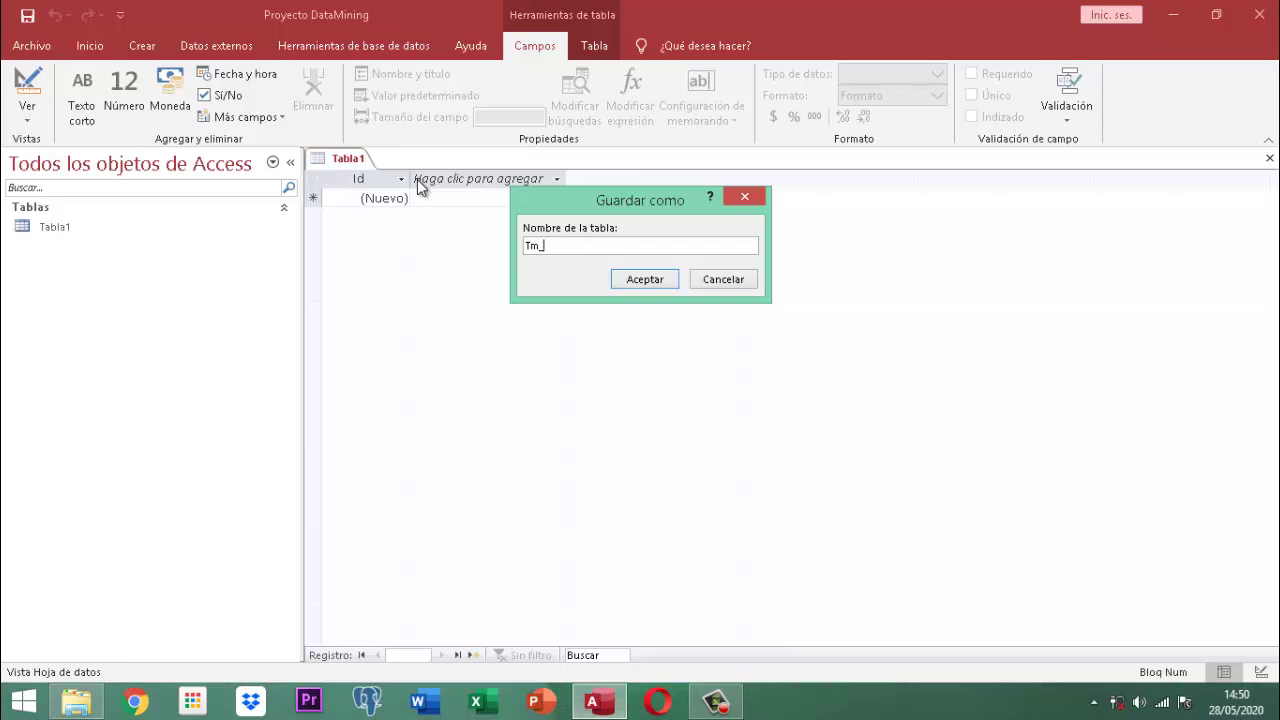
pyautogui.write('Datosa')
pyautogui.press('BackSpace')
pyautogui.press('BackSpace')
pyautogui.press('BackSpace')
pyautogui.press('BackSpace')
pyautogui.press('BackSpace')
pyautogui.press('BackSpace')
pyautogui.press('BackSpace')
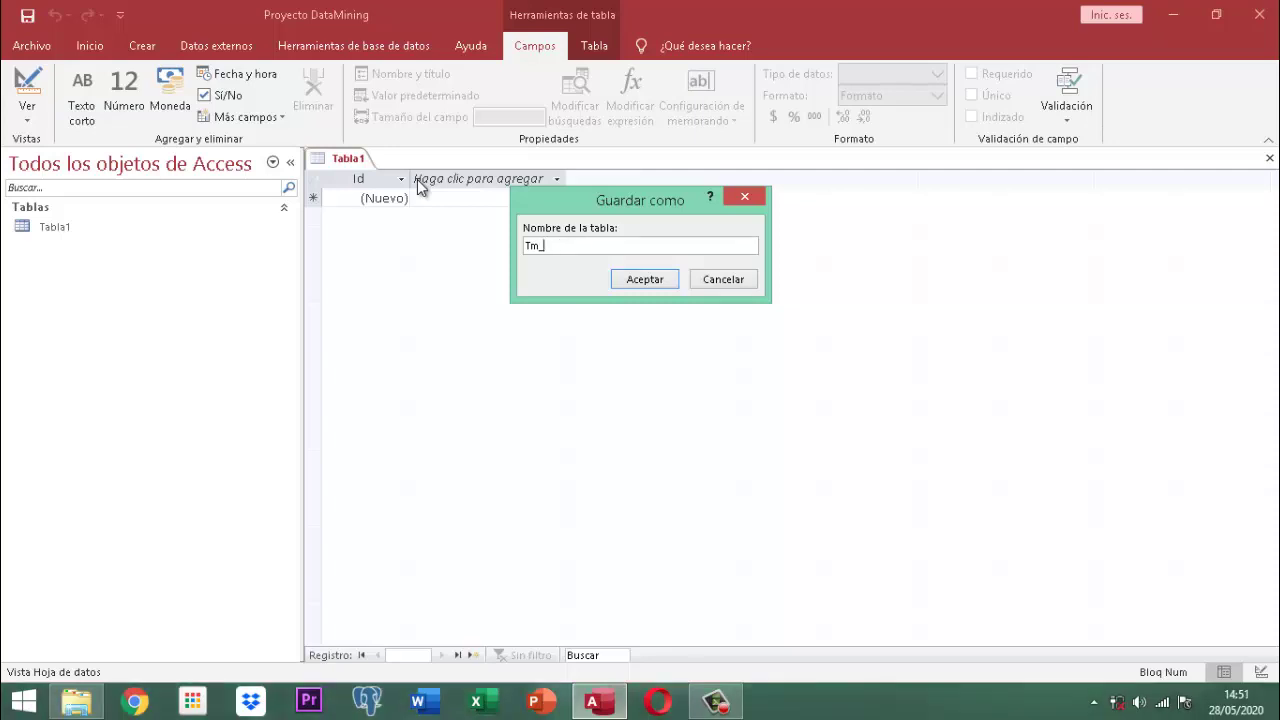
# - Complete the table name as Tm_Mineria and save the table
pyautogui.write('Mineria')
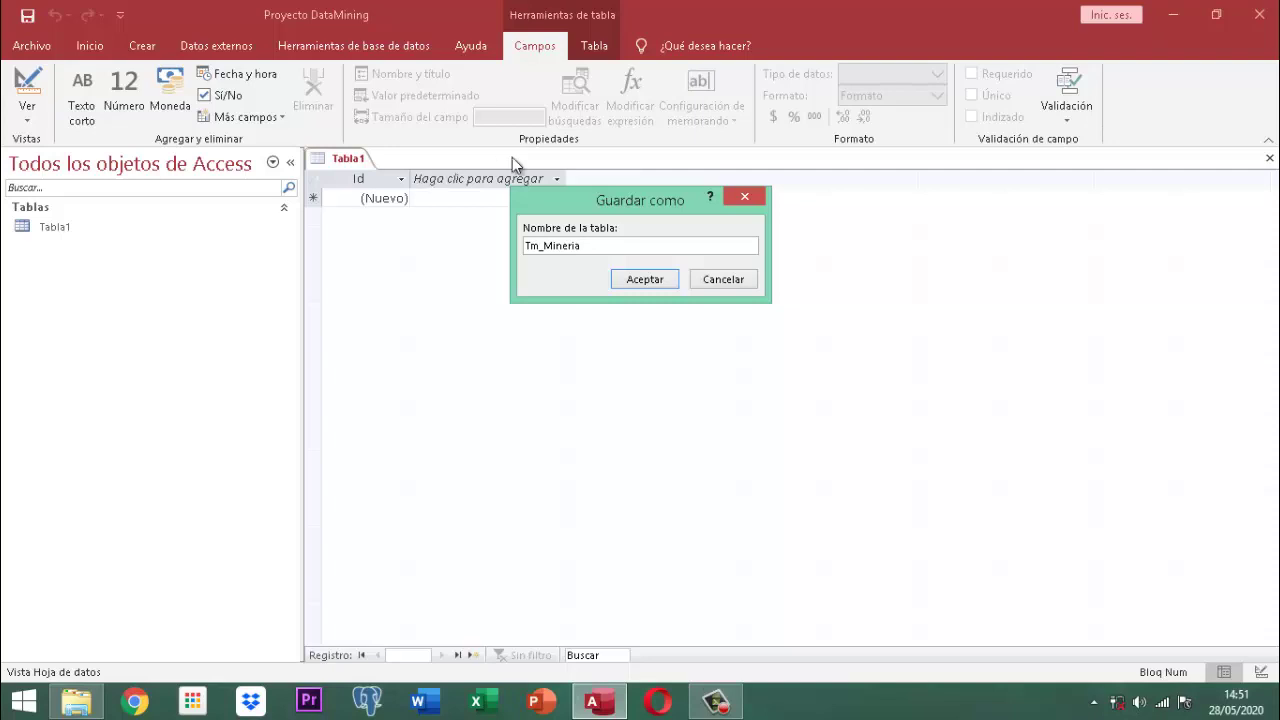
pyautogui.click(646, 279)
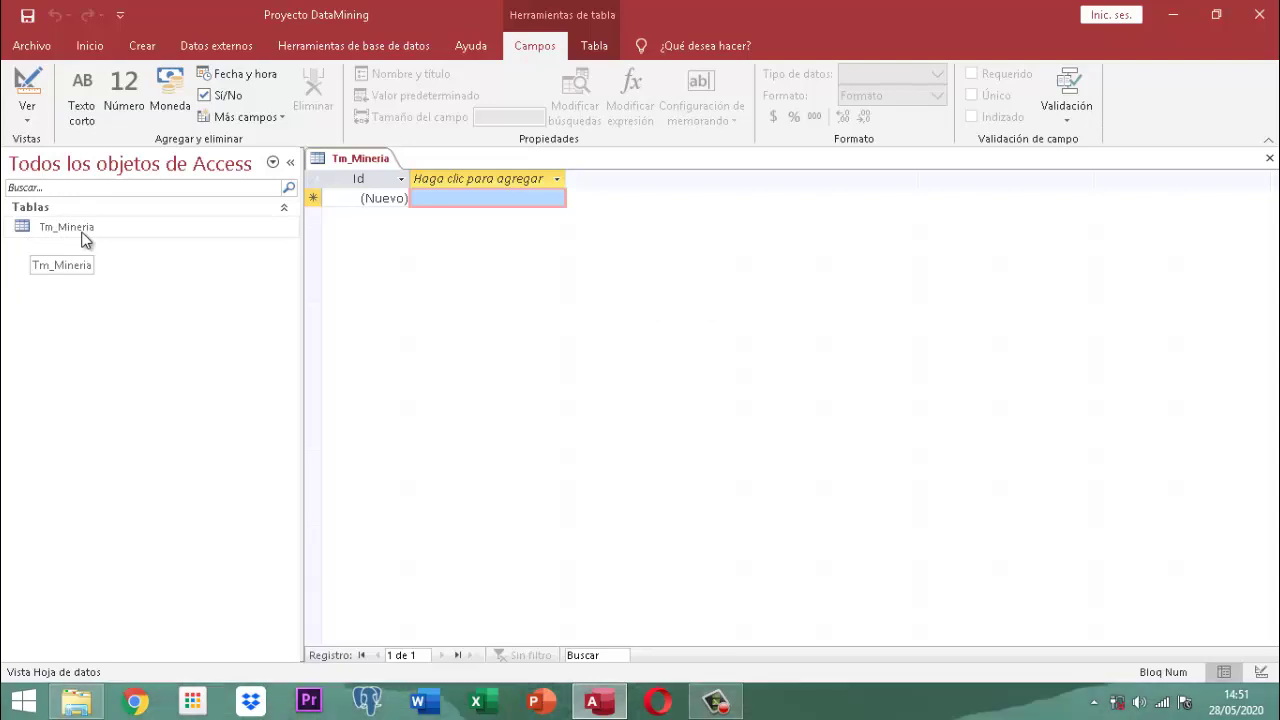
# - Organize the list of database objects by creation date (Fecha de creación)
pyautogui.click(114, 165)
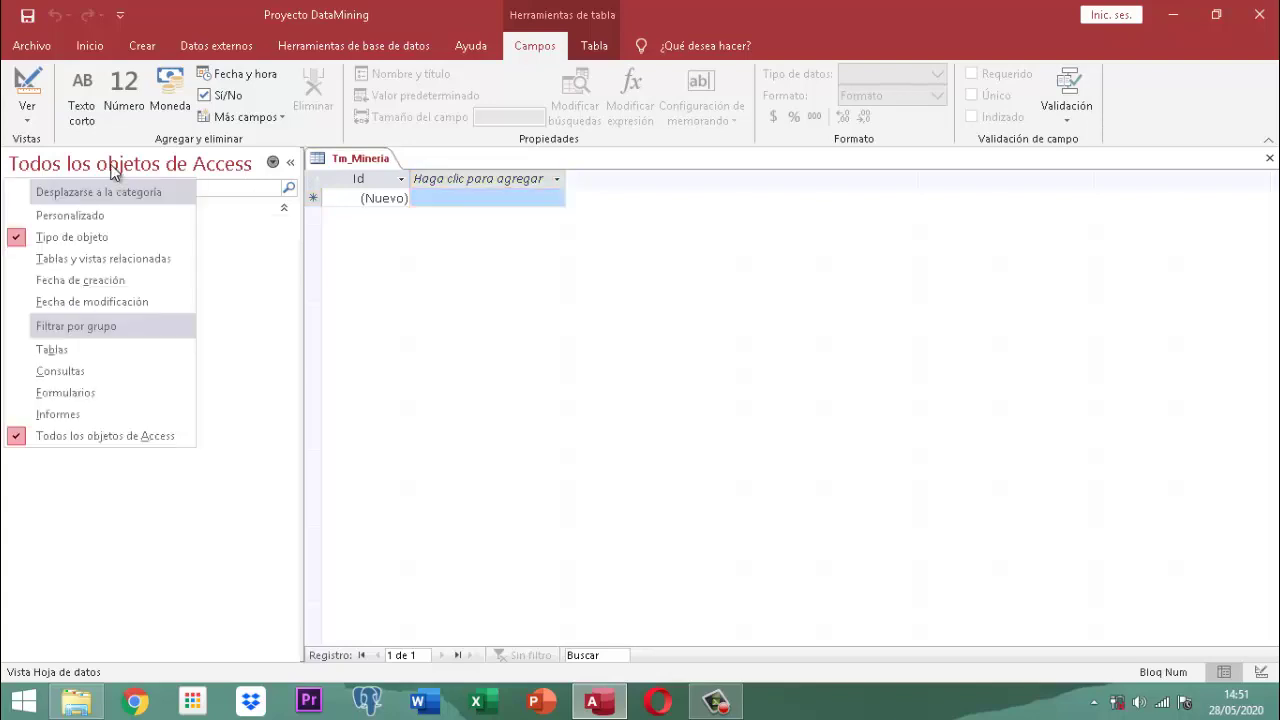
pyautogui.click(107, 289)
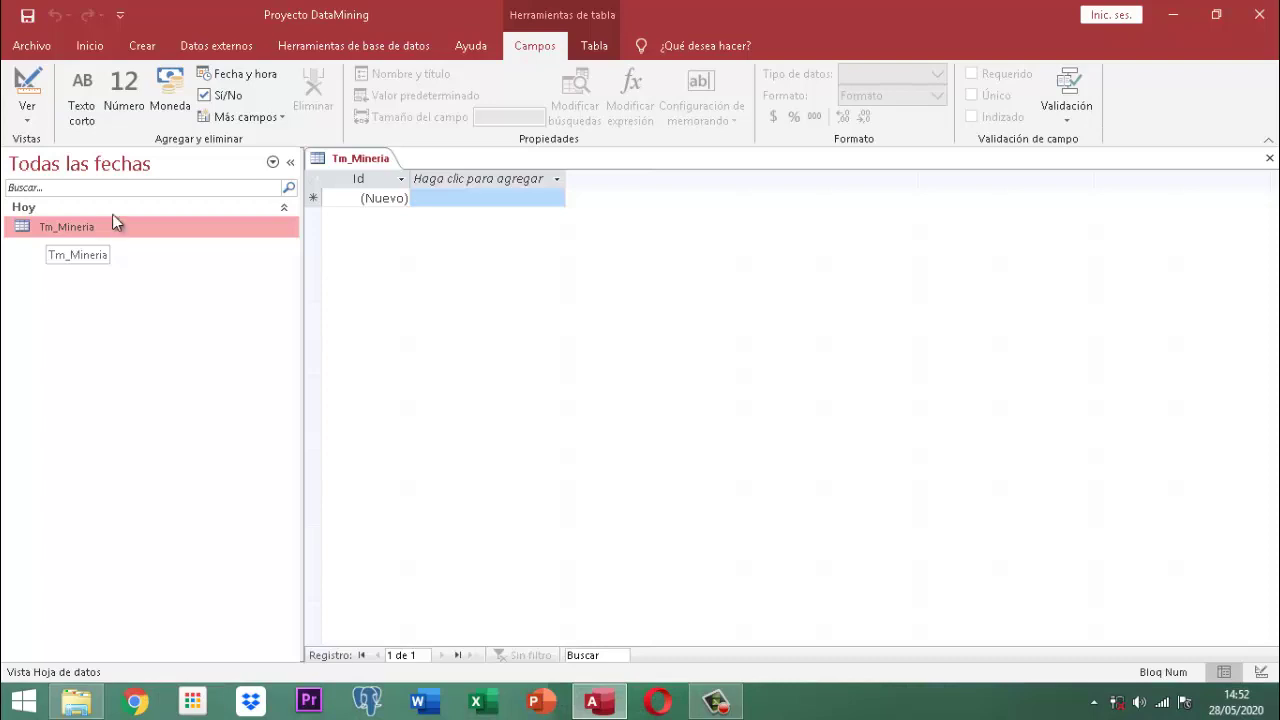
# - Create a second blank table and save it with the name Tl_Mineria_Clase
pyautogui.click(142, 46)
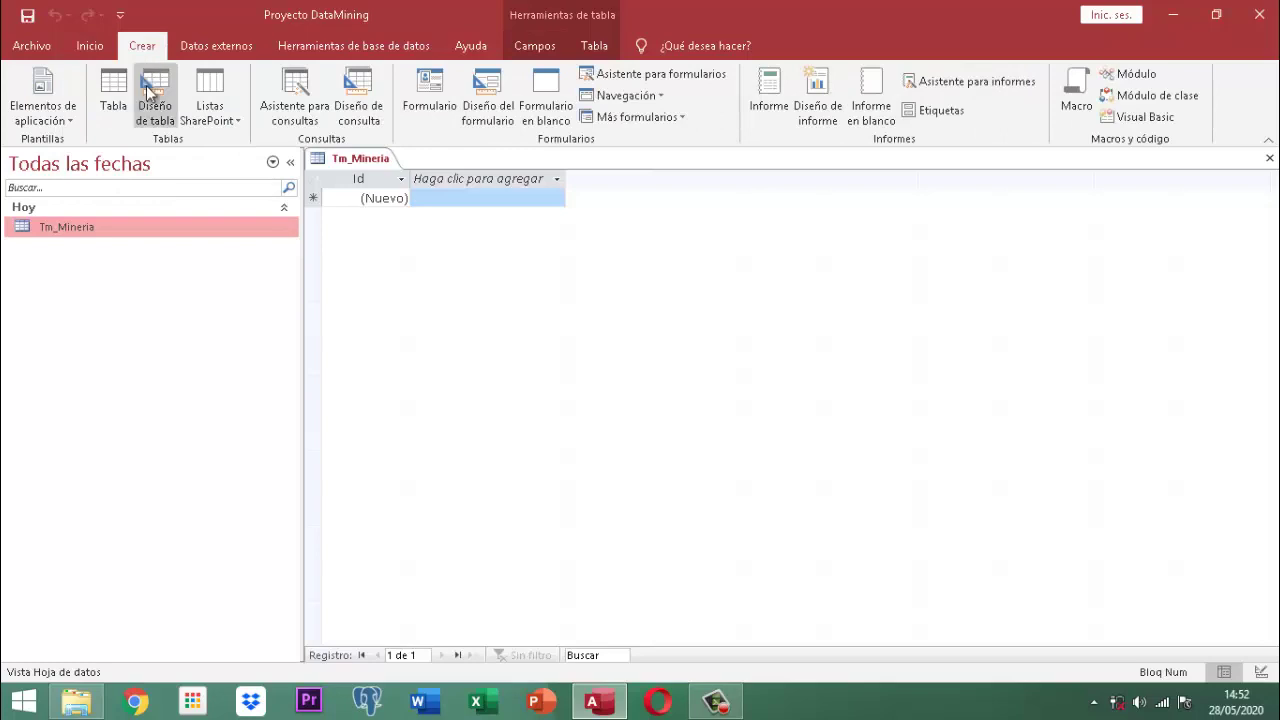
pyautogui.click(111, 93)
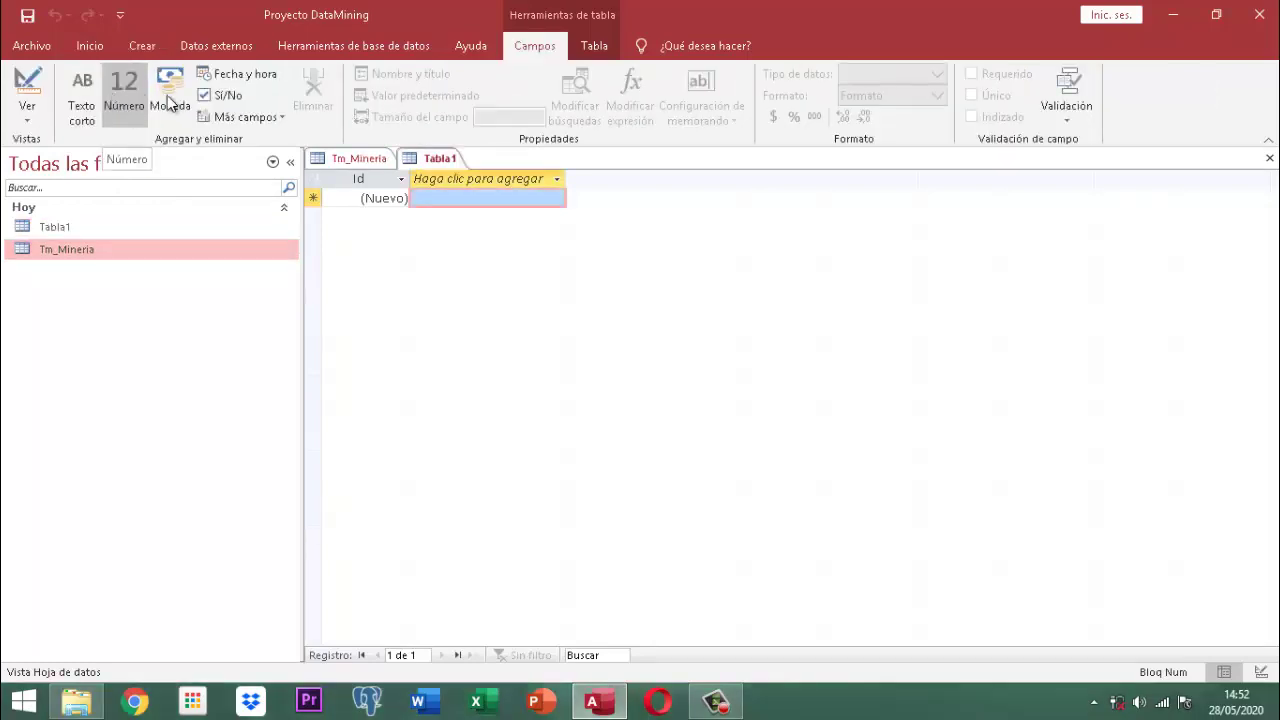
pyautogui.rightClick(437, 160)
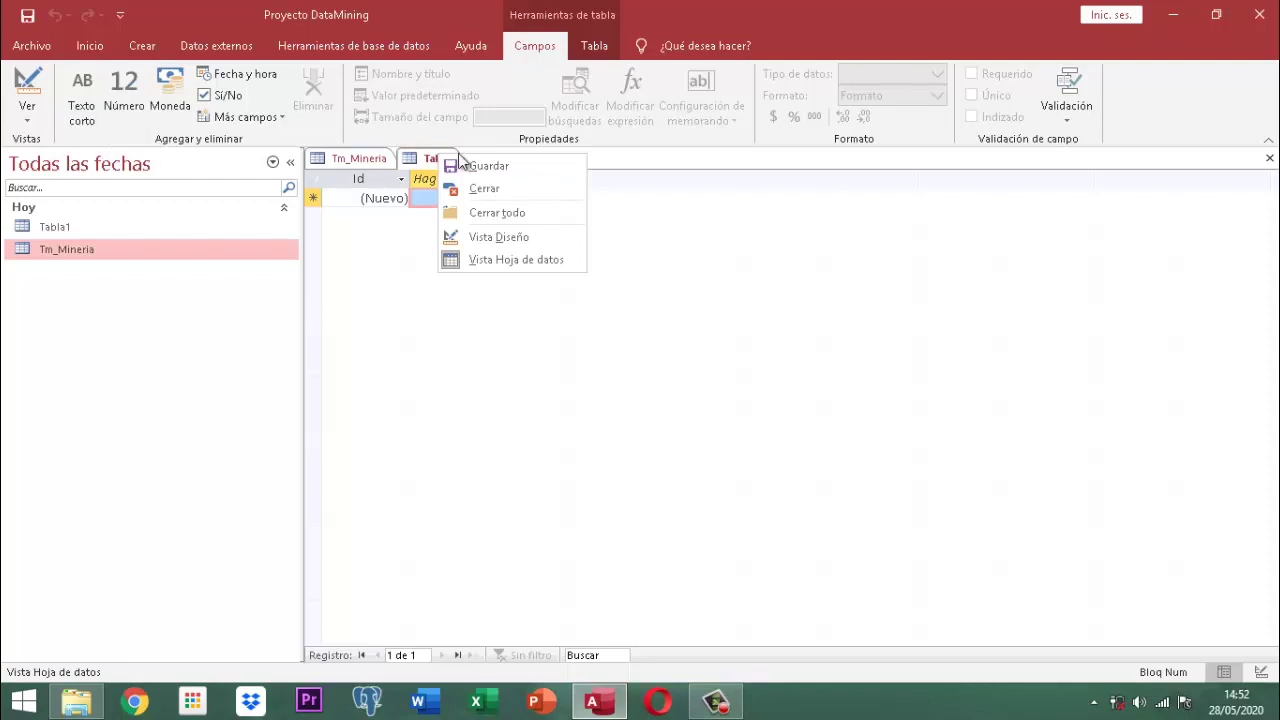
pyautogui.click(493, 165)
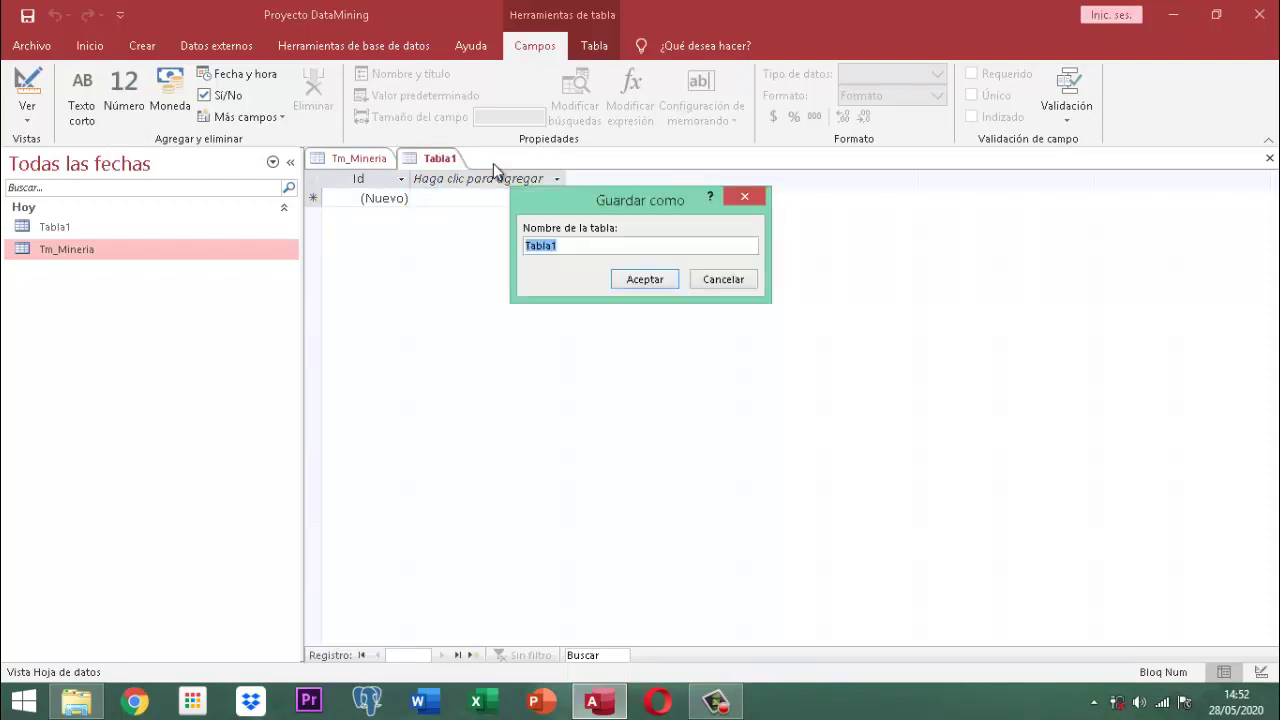
pyautogui.write('Tl_')
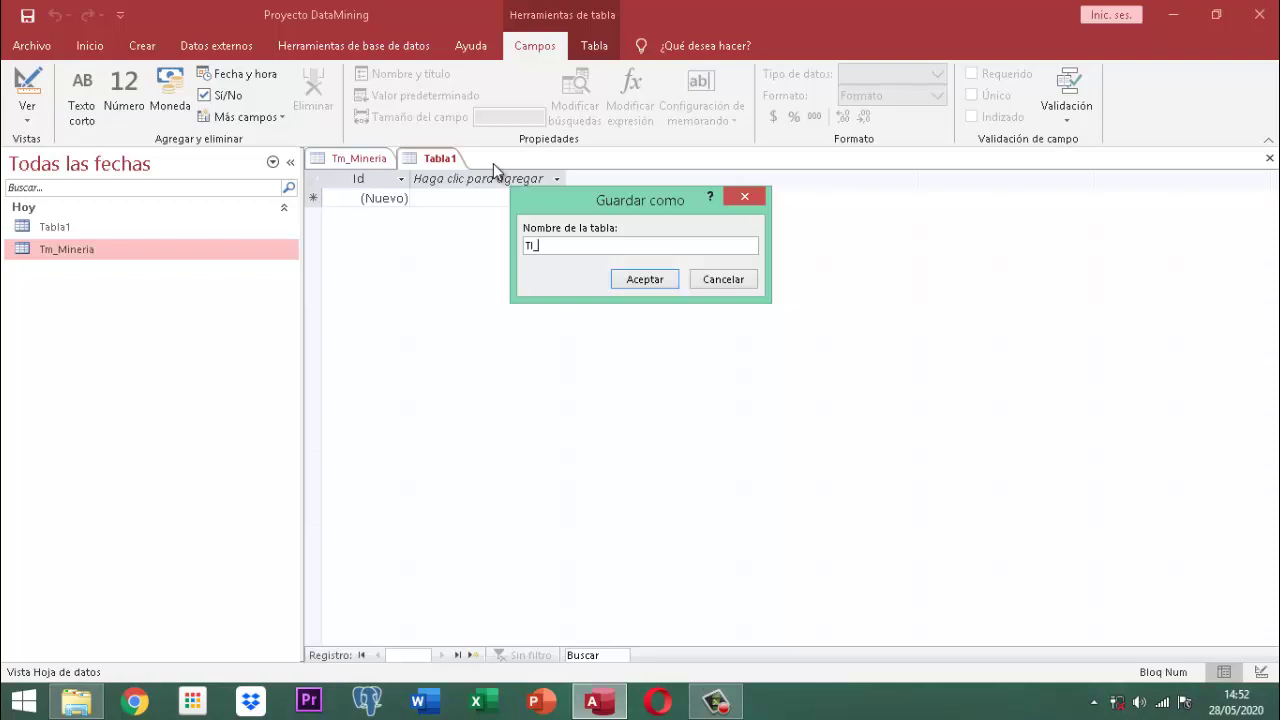
pyautogui.write('Mineria_Clase')
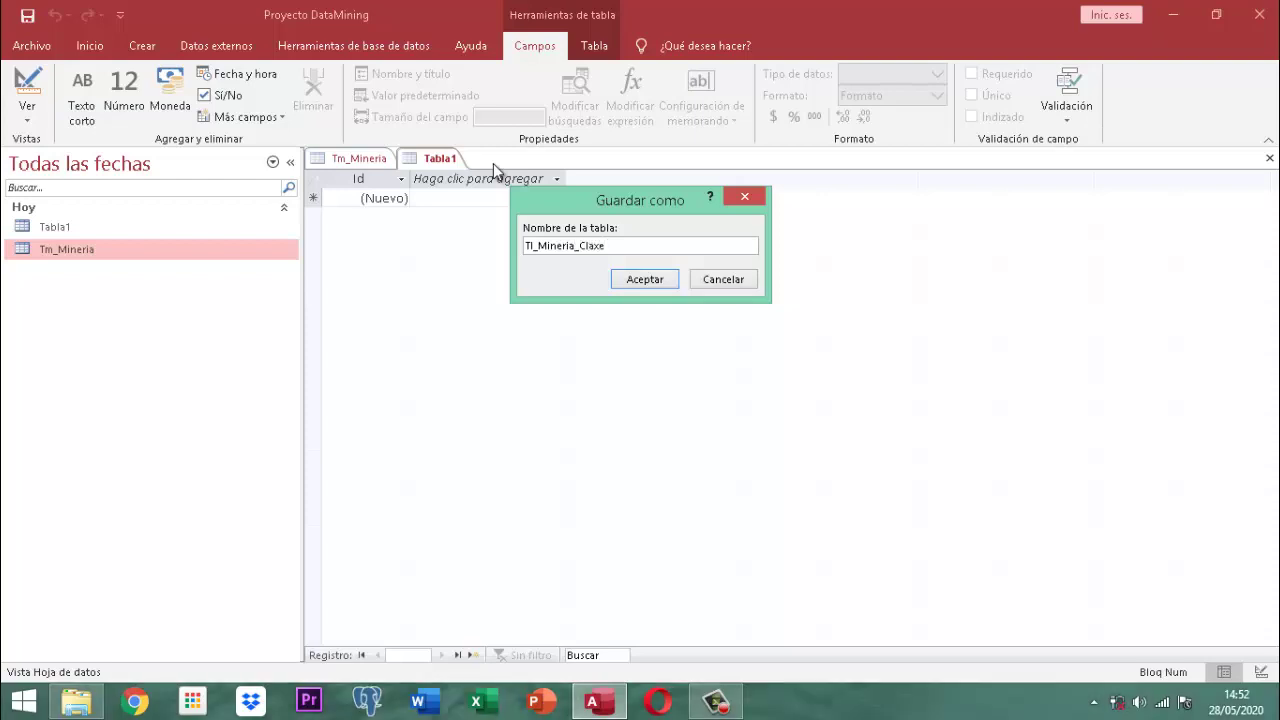
pyautogui.press('BackSpace')
pyautogui.press('BackSpace')
pyautogui.press('BackSpace')
pyautogui.write('ase')
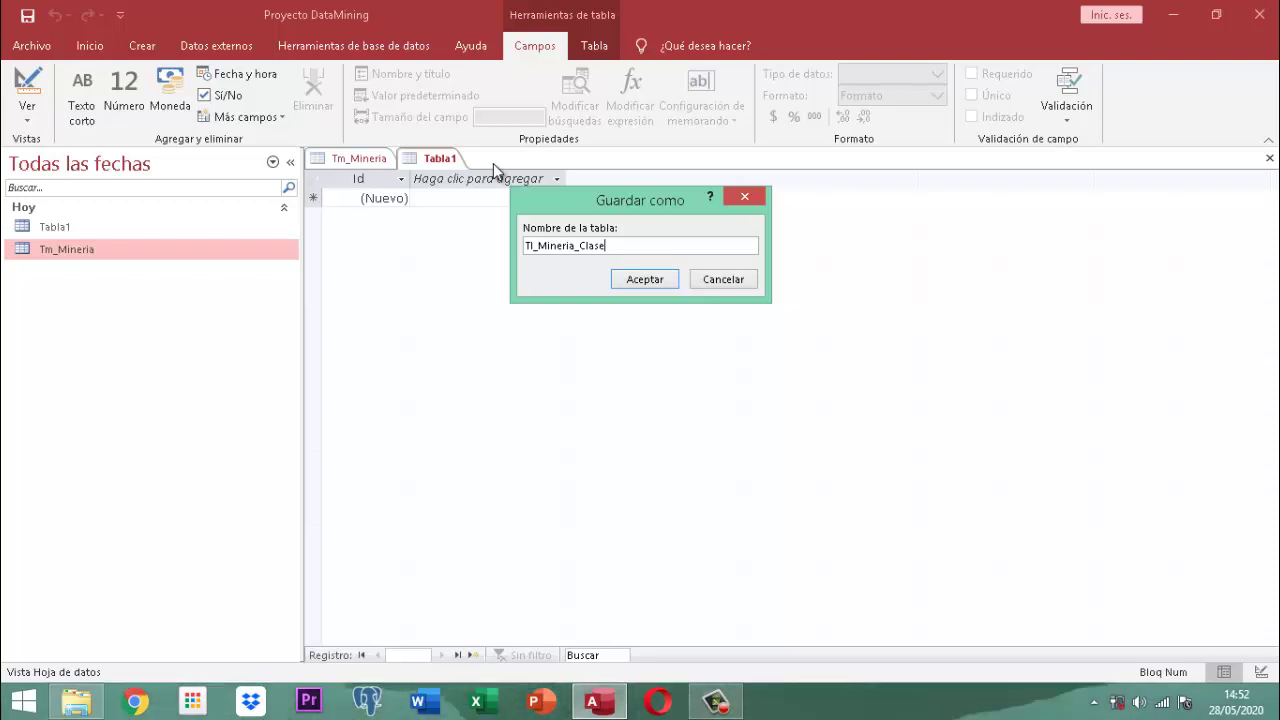
pyautogui.press('BackSpace')
pyautogui.press('BackSpace')
pyautogui.press('BackSpace')
pyautogui.press('BackSpace')
pyautogui.write('lase')
pyautogui.click(645, 281)
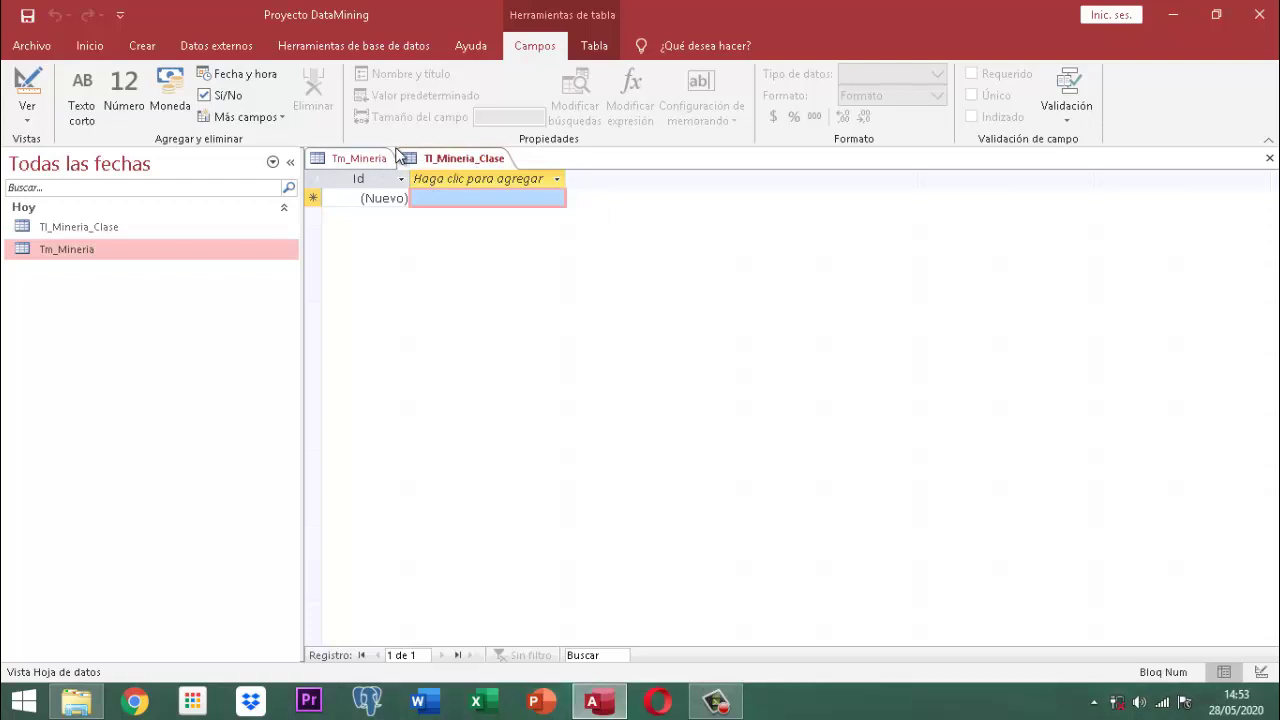
# - Close all open tables and filter the database object list by the prefix Tm
pyautogui.rightClick(447, 157)
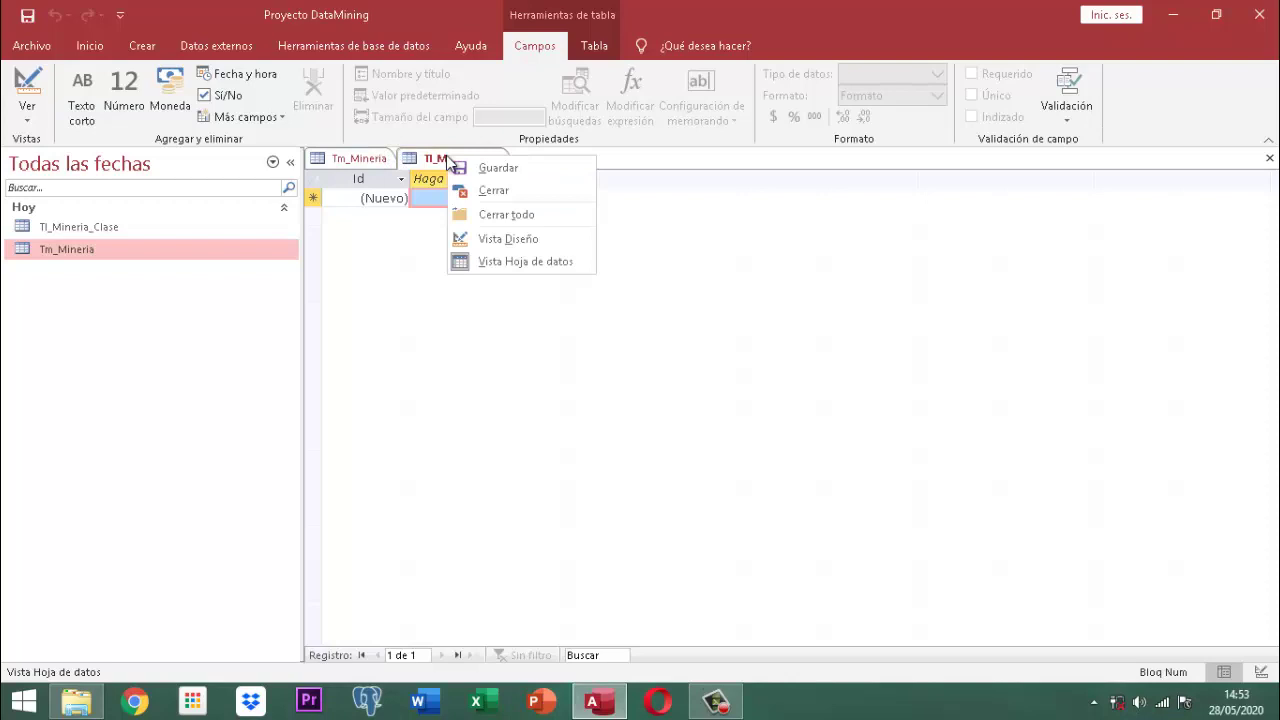
pyautogui.click(490, 214)
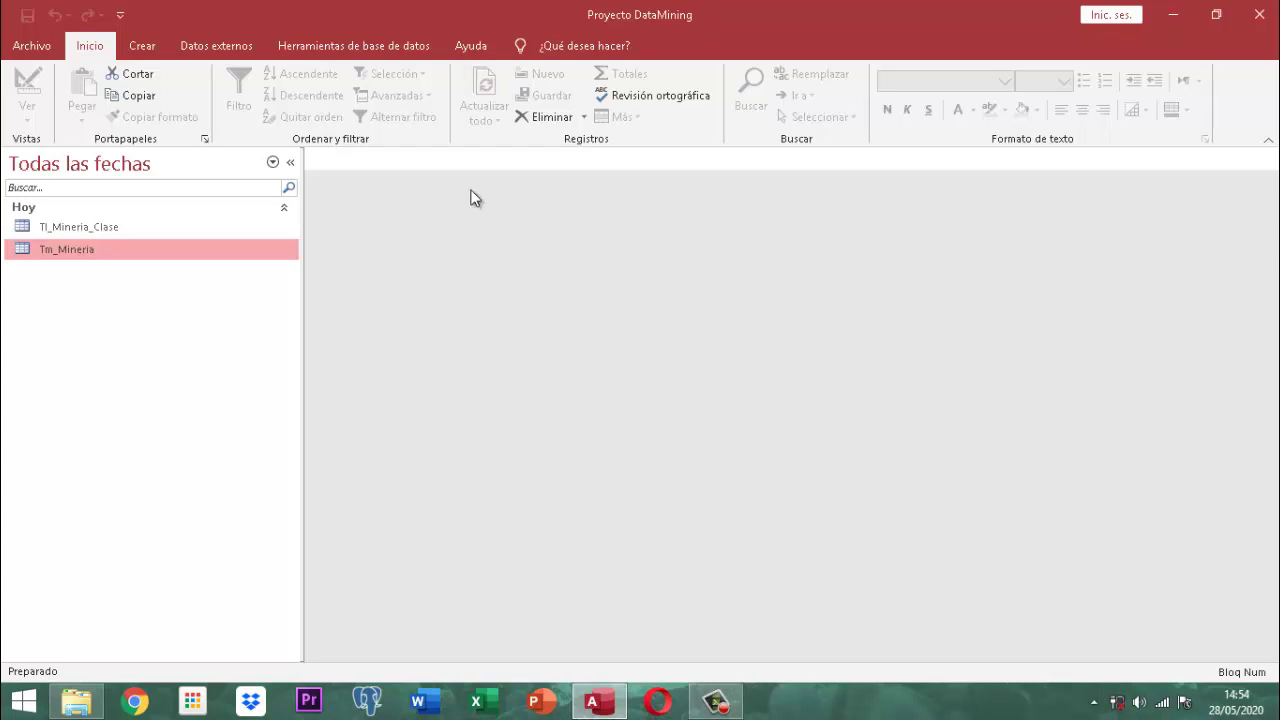
pyautogui.click(102, 186)
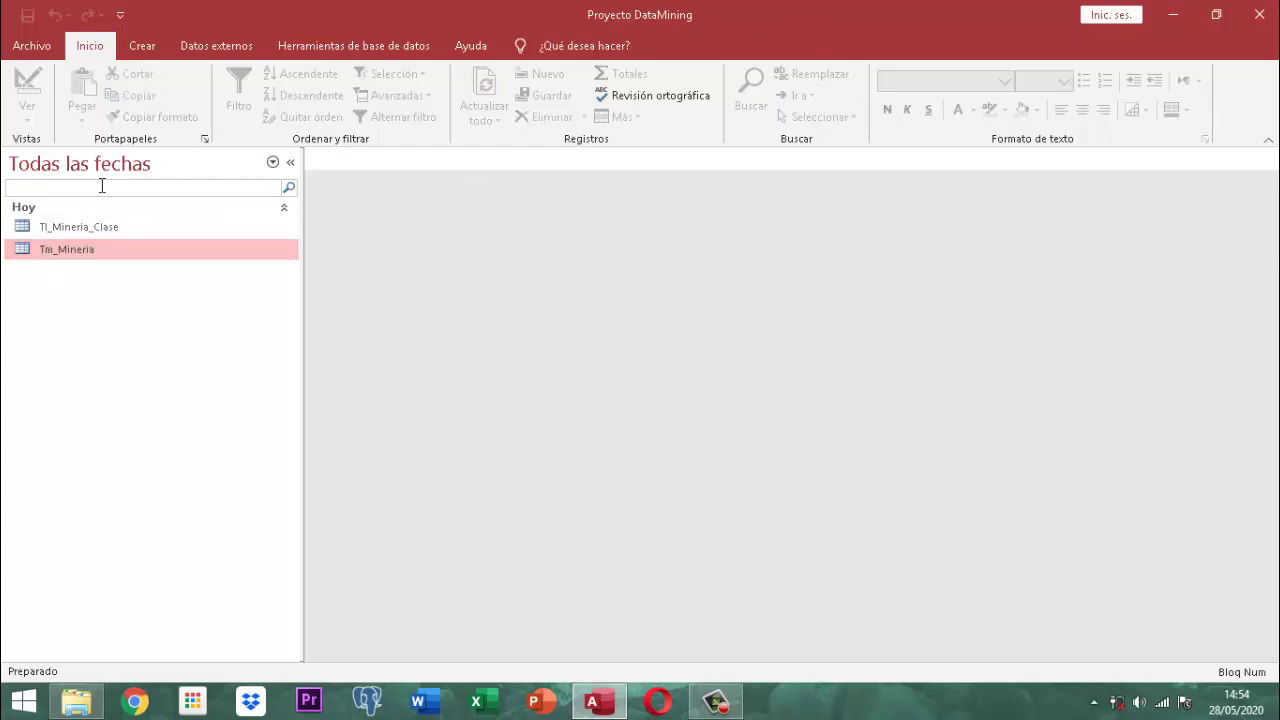
pyautogui.write('Tm')
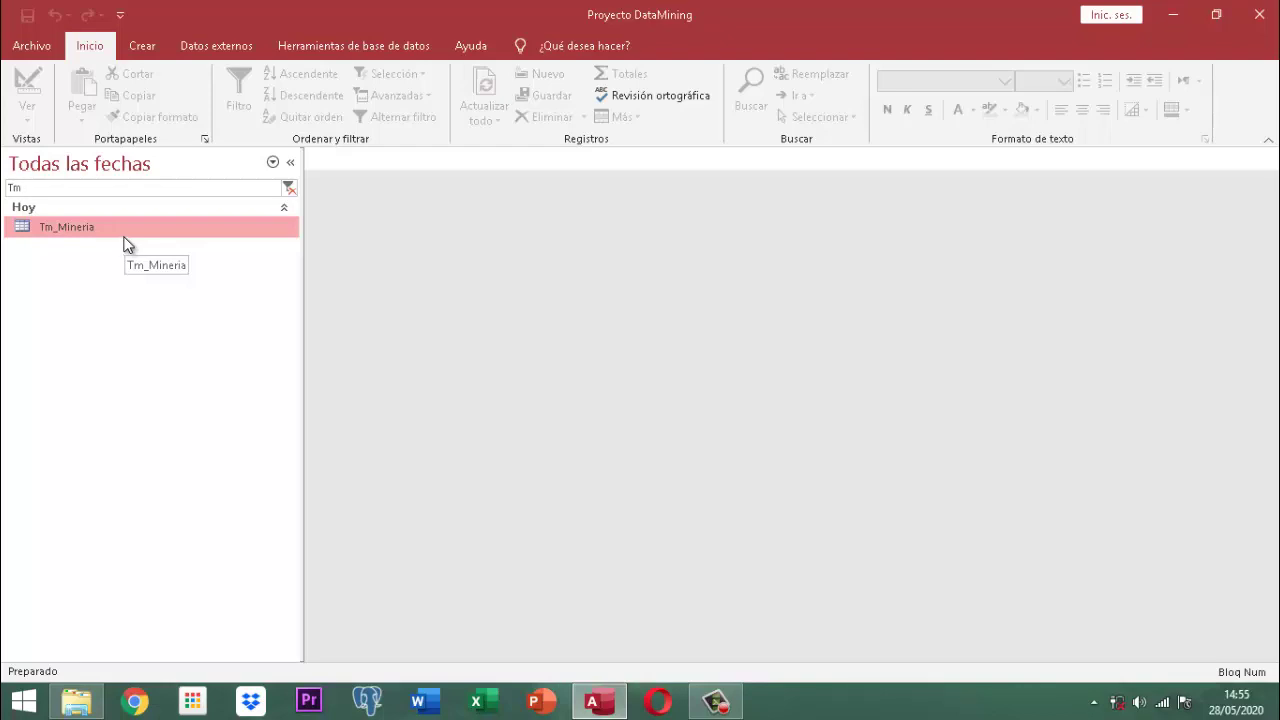
# - Open the Tm_Mineria table in Design view (Vista Diseño)
pyautogui.click(116, 233)
pyautogui.rightClick(116, 233)
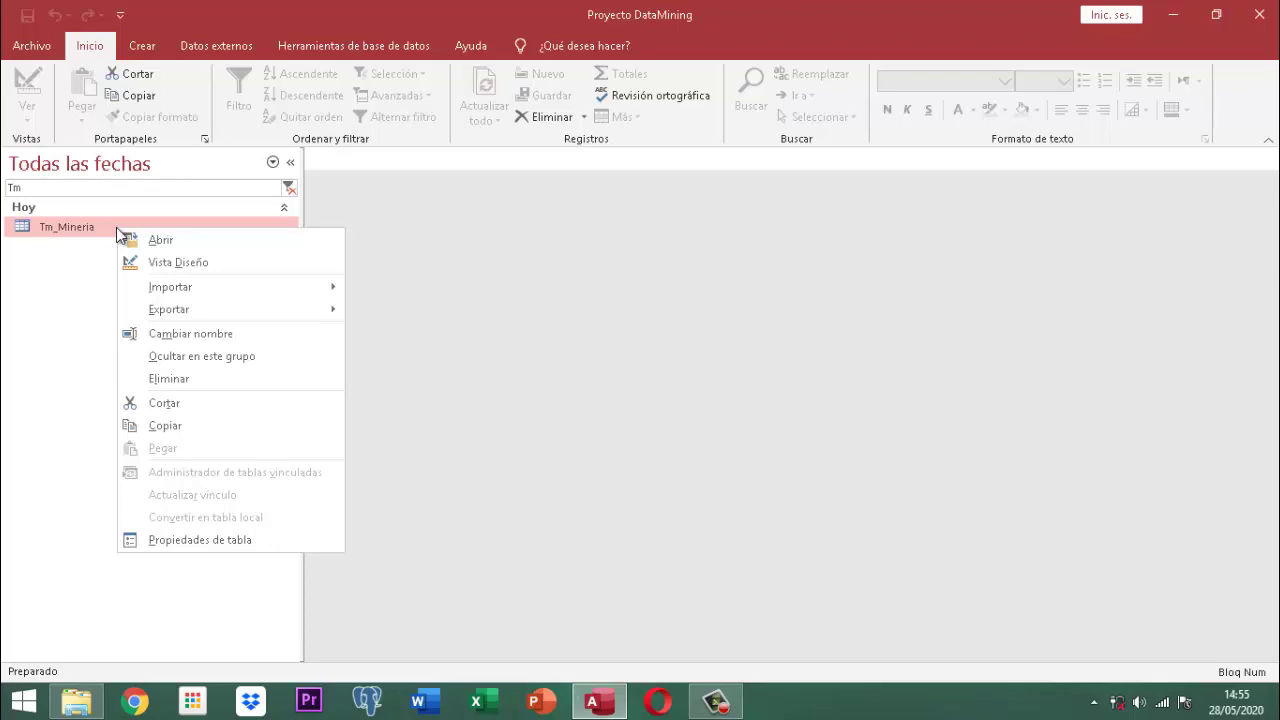
pyautogui.moveTo(234, 285)
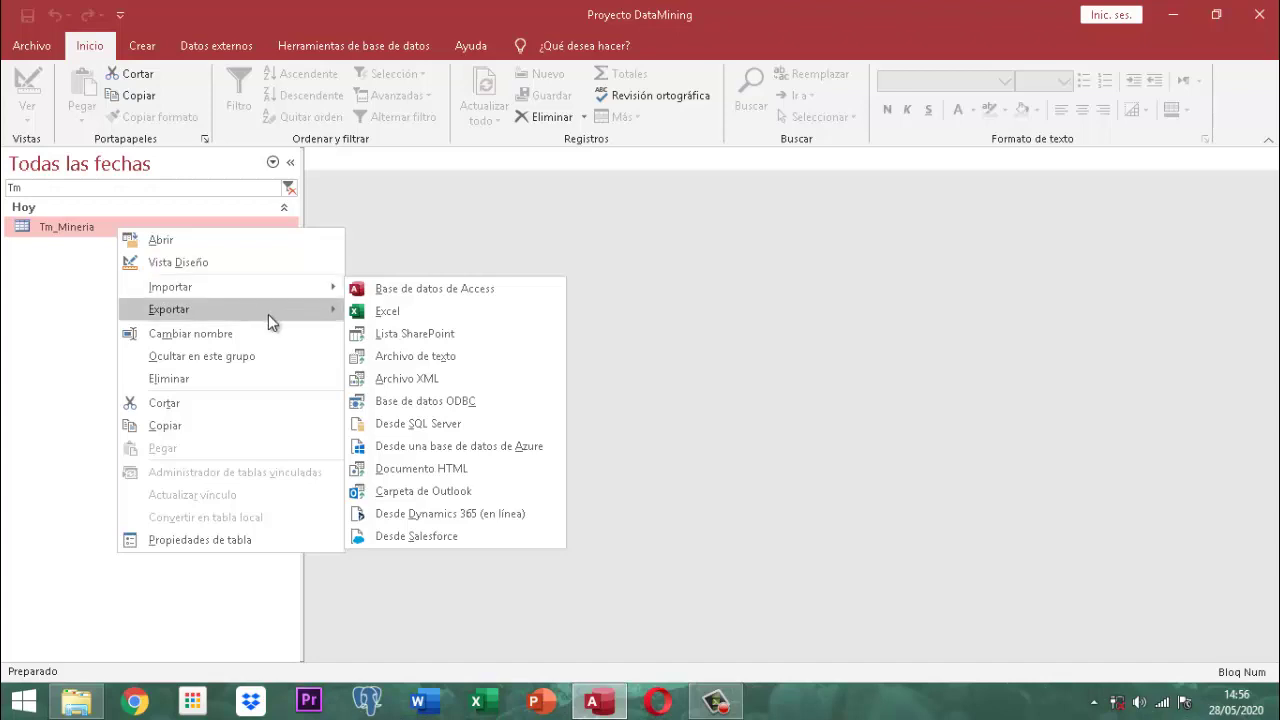
pyautogui.moveTo(267, 294)
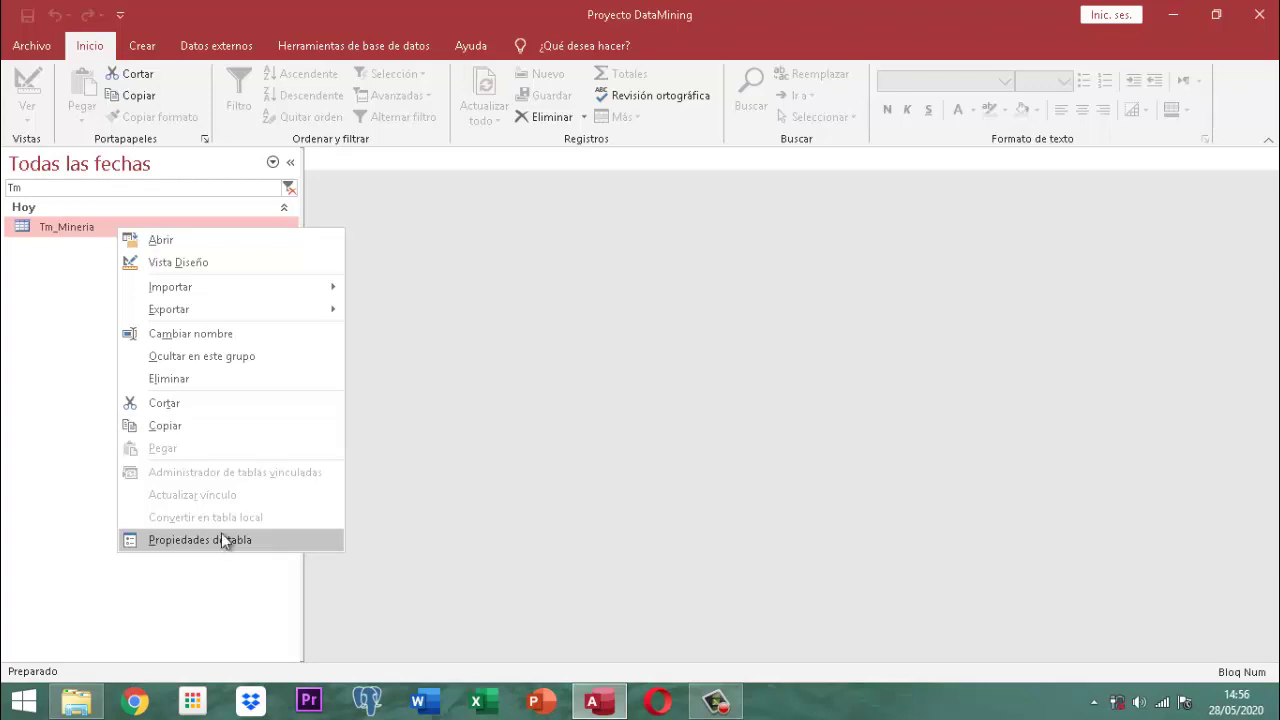
pyautogui.click(202, 263)
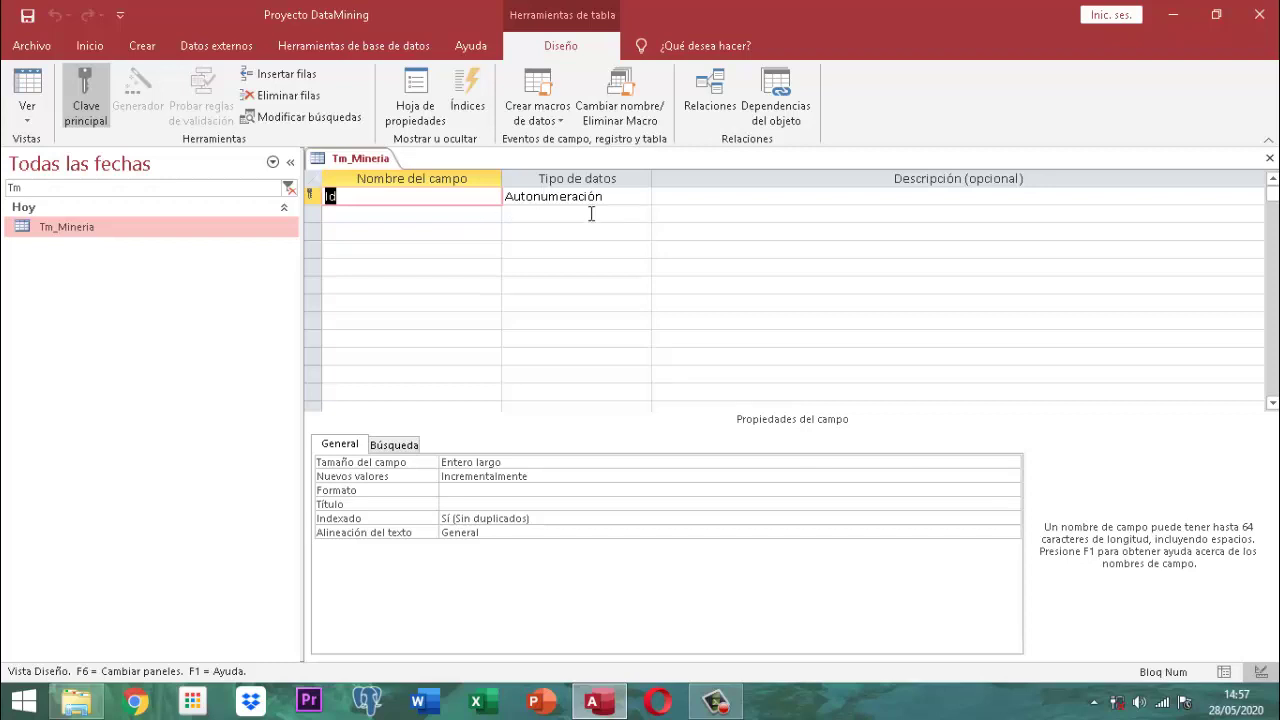
# - Rename the Id field of the Tm_Mineria table as Id_Reg
pyautogui.press('Delete')
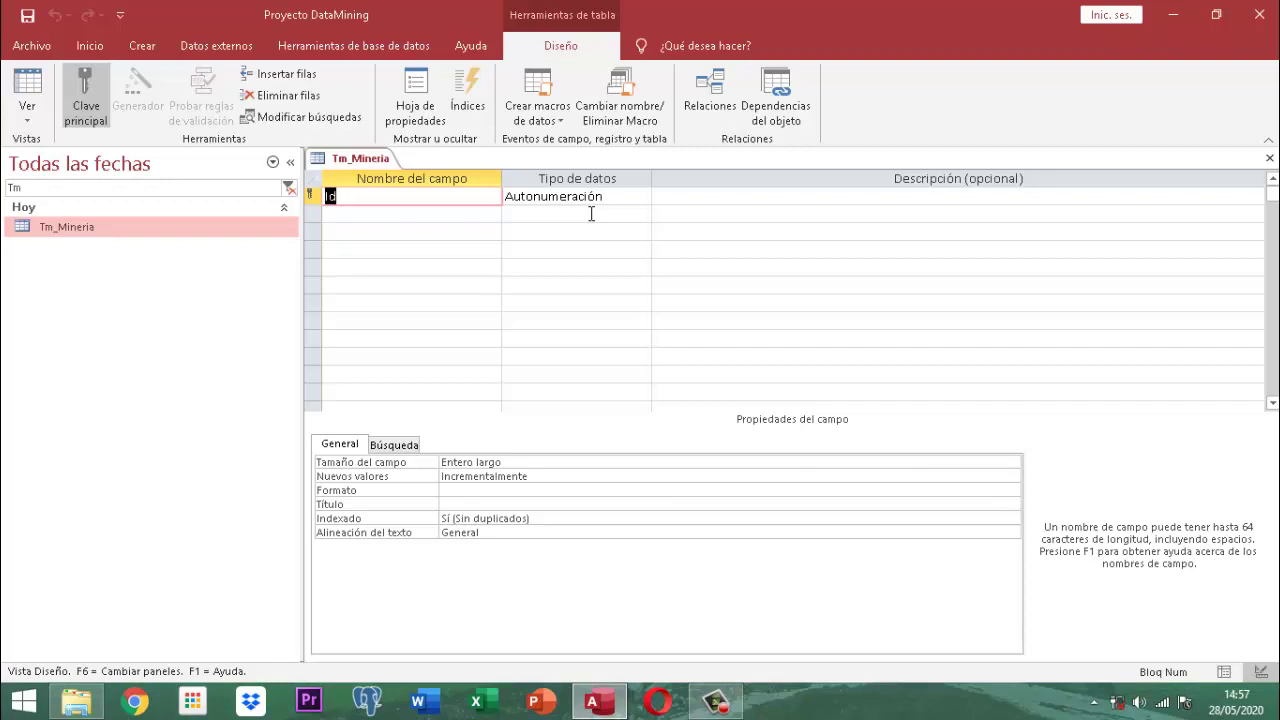
pyautogui.press('Delete')
pyautogui.press('Delete')
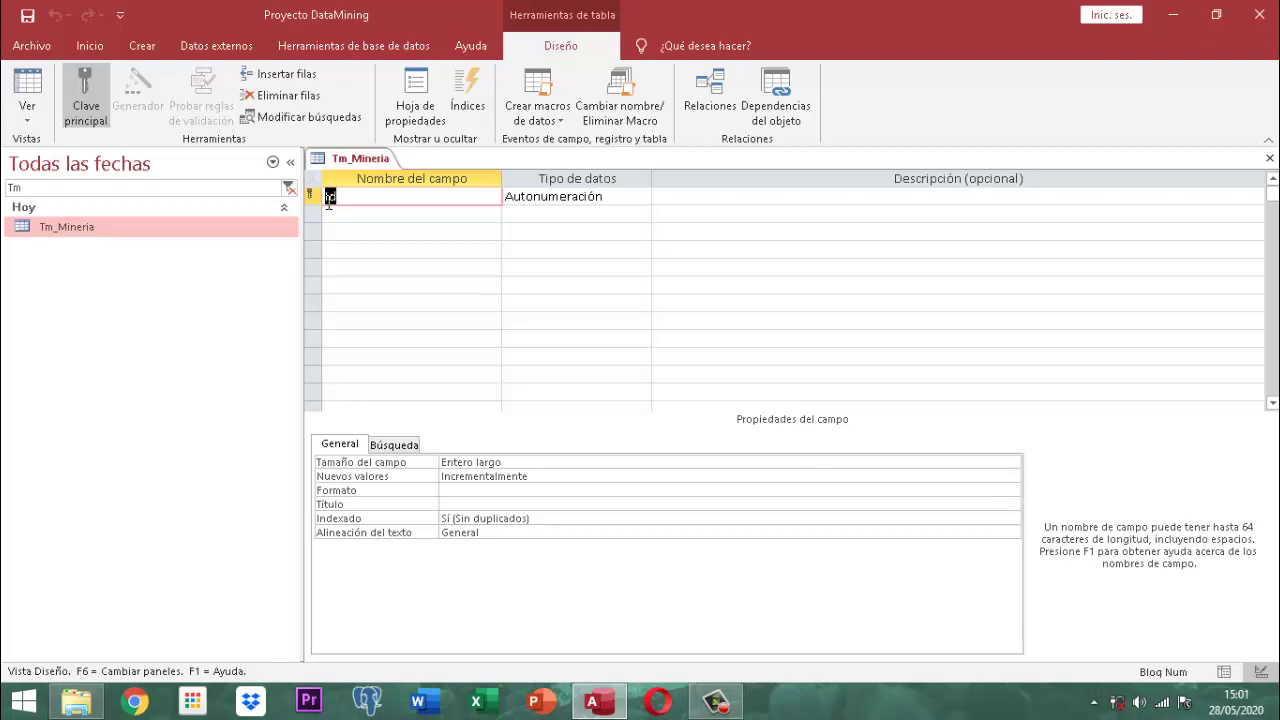
pyautogui.press('Tab')
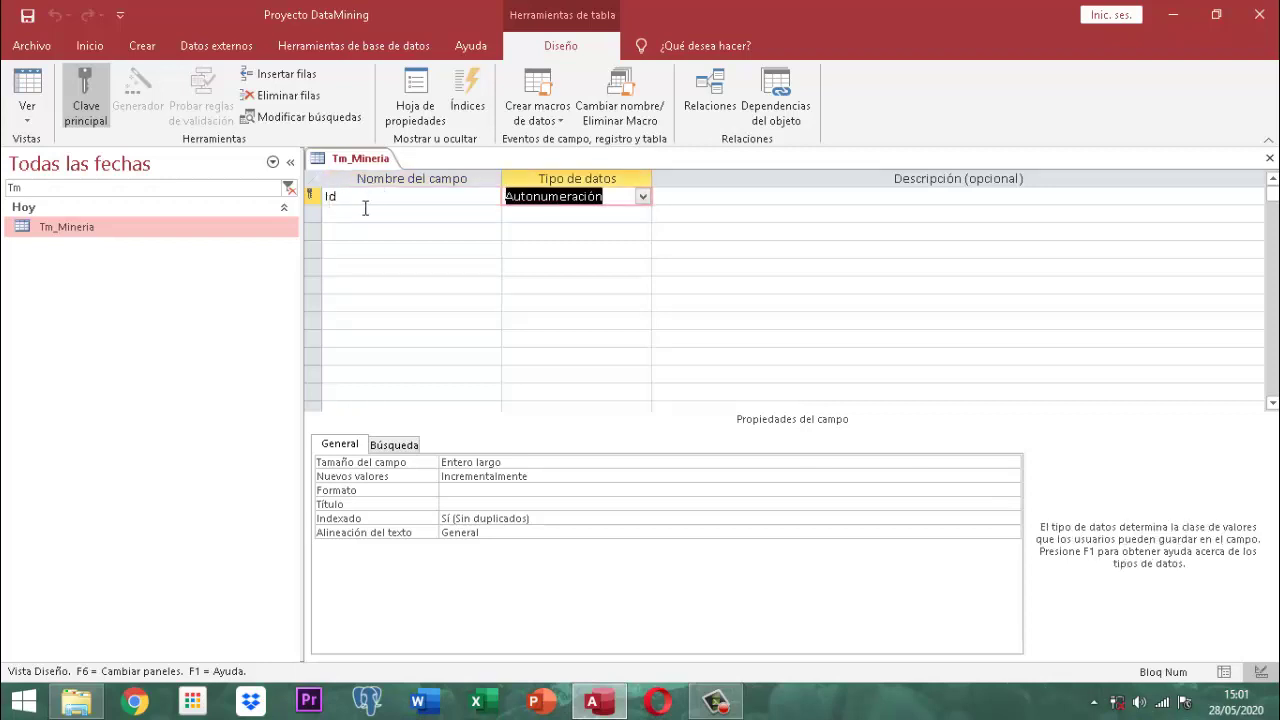
pyautogui.click(365, 208)
pyautogui.click(364, 197)
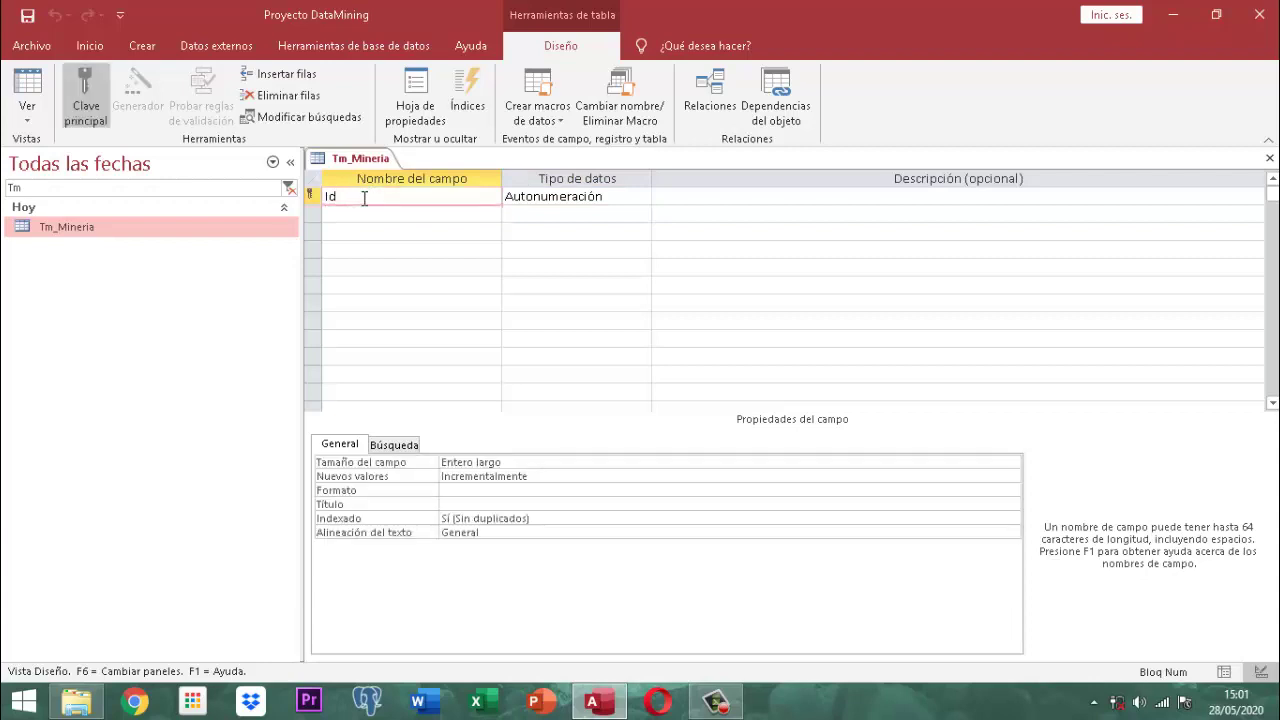
pyautogui.write('_Reg')
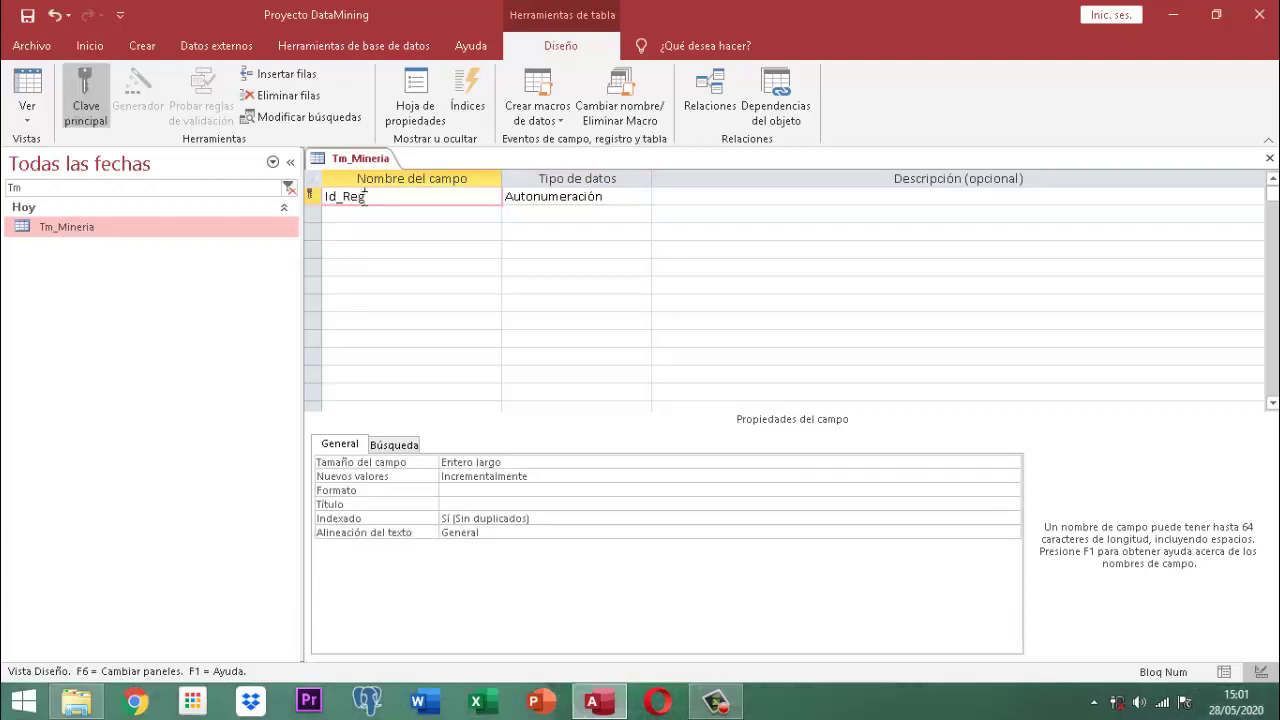
pyautogui.press('Tab')
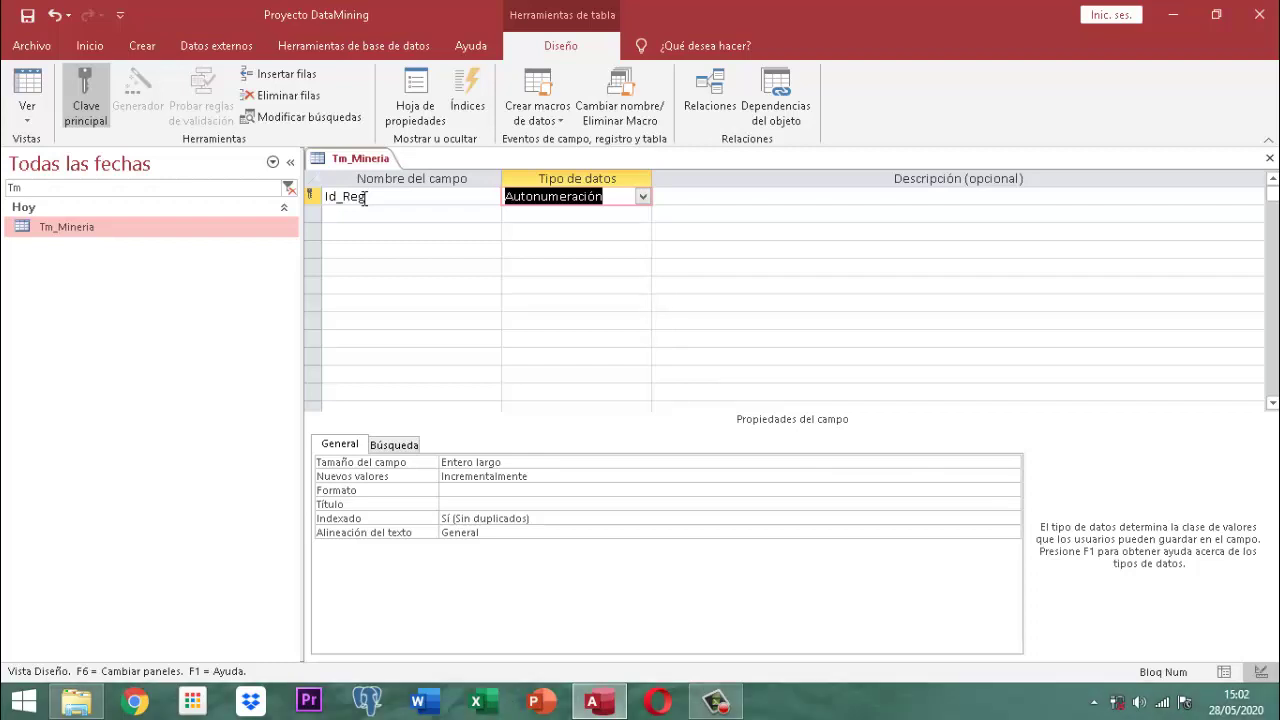
# - Set the data type of the Id_Reg field to Texto corto and go to its field size (Tamaño del campo)
pyautogui.hotkey('alt', 'Down')
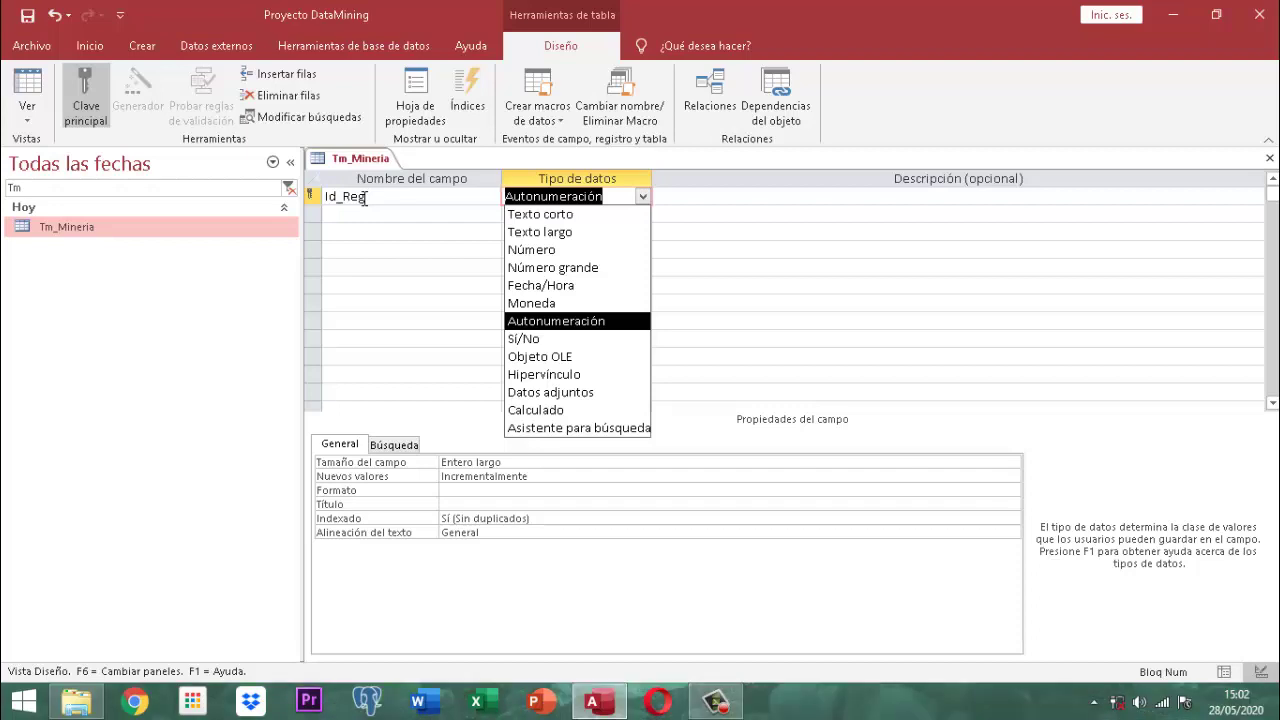
pyautogui.press('Up')
pyautogui.press('Up')
pyautogui.press('Up')
pyautogui.press('Up')
pyautogui.press('Up')
pyautogui.press('Up')
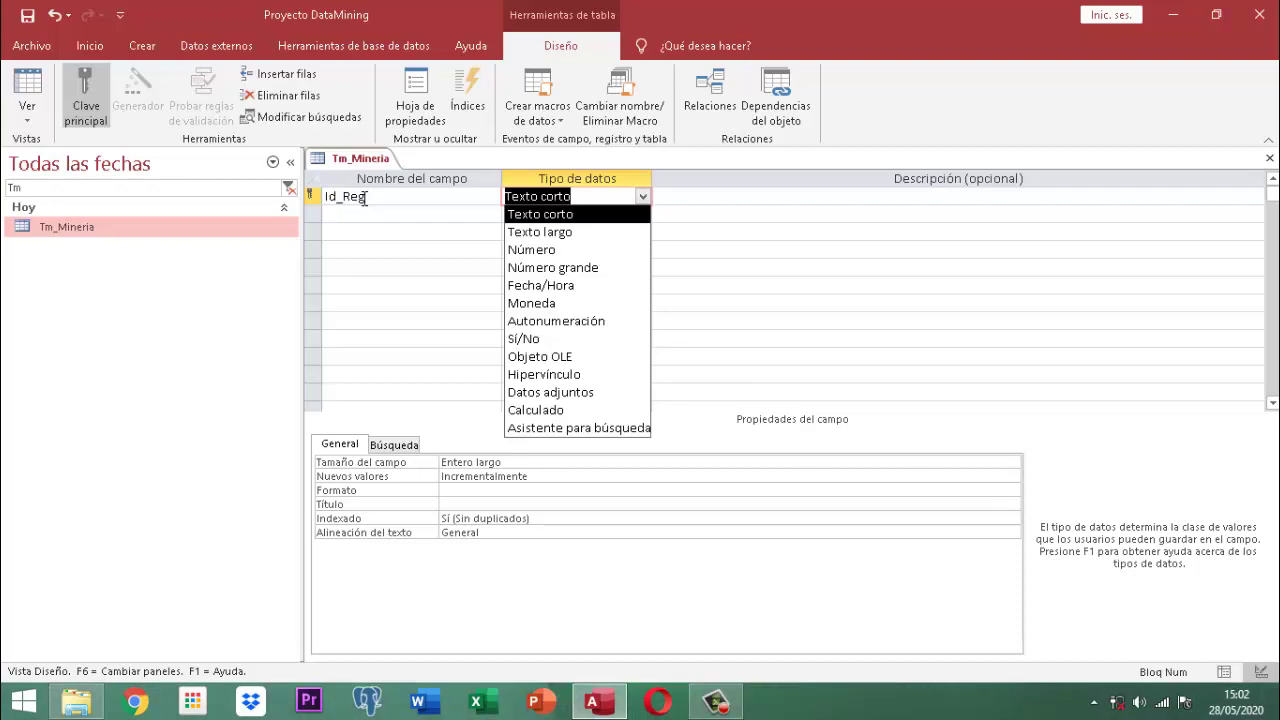
pyautogui.press('Return')
pyautogui.press('Tab')
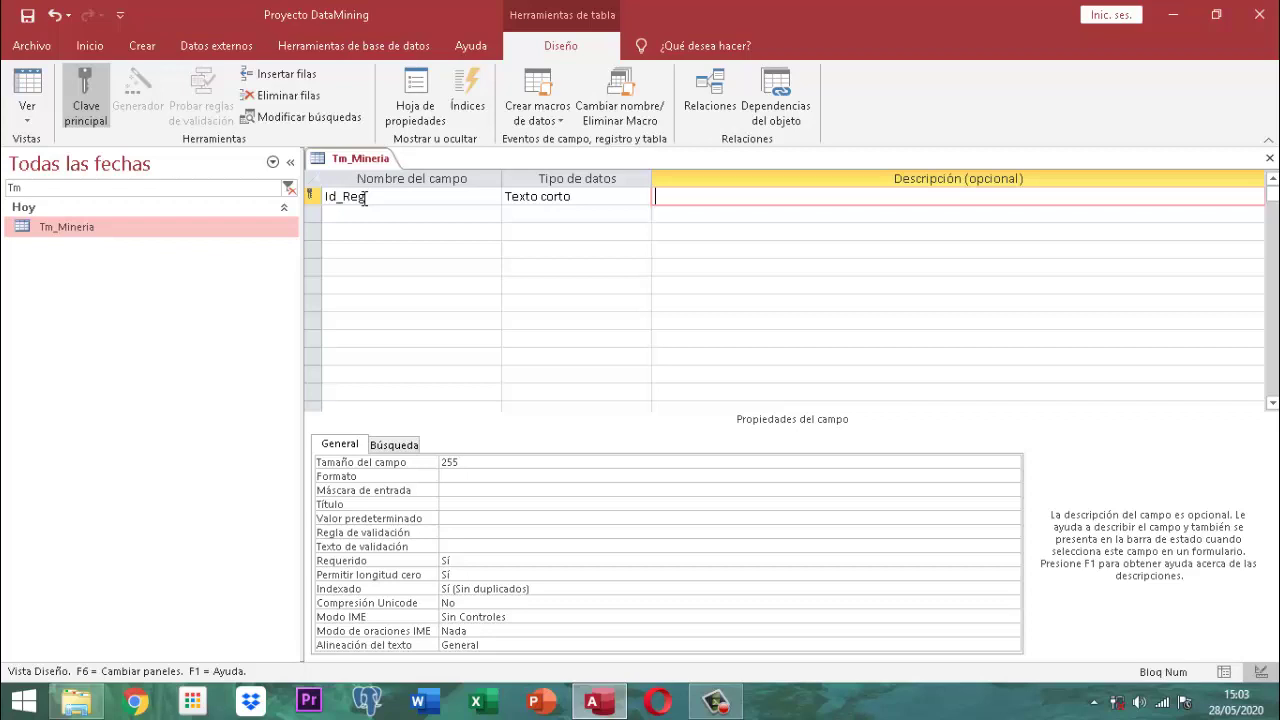
pyautogui.click(480, 465)
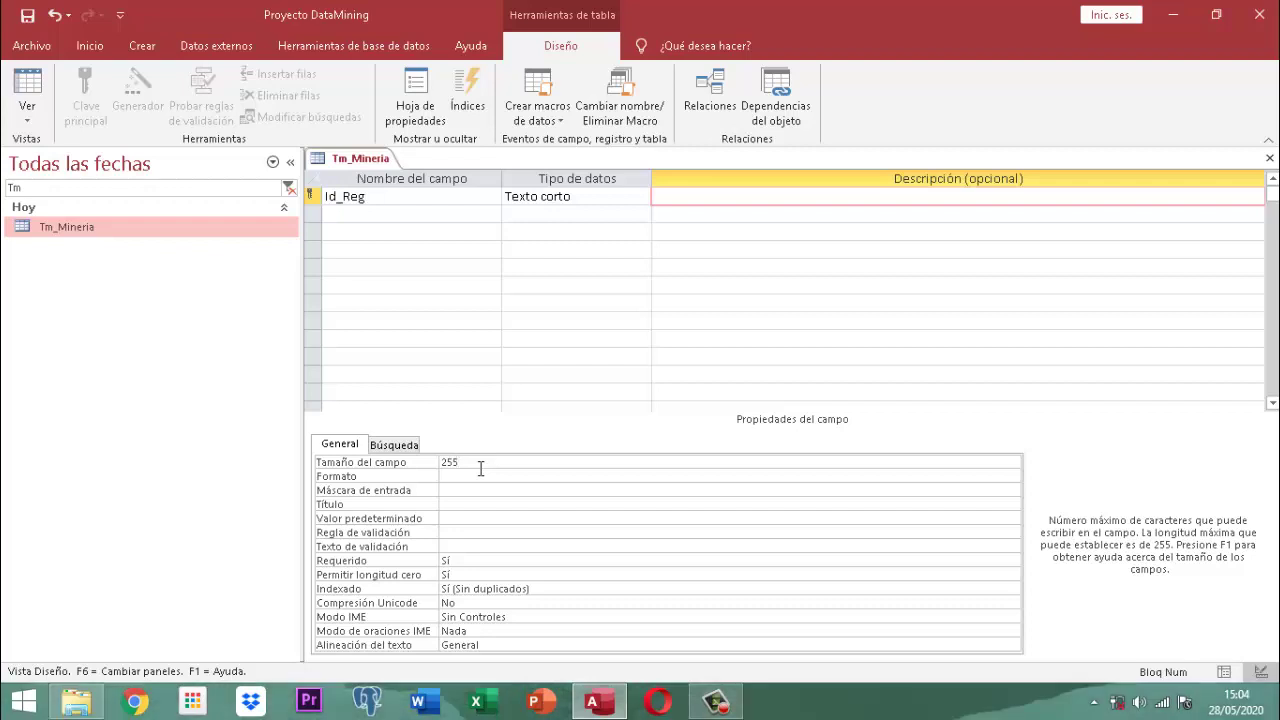
# - Change the data type of the Id_Reg field to Número
pyautogui.click(635, 197)
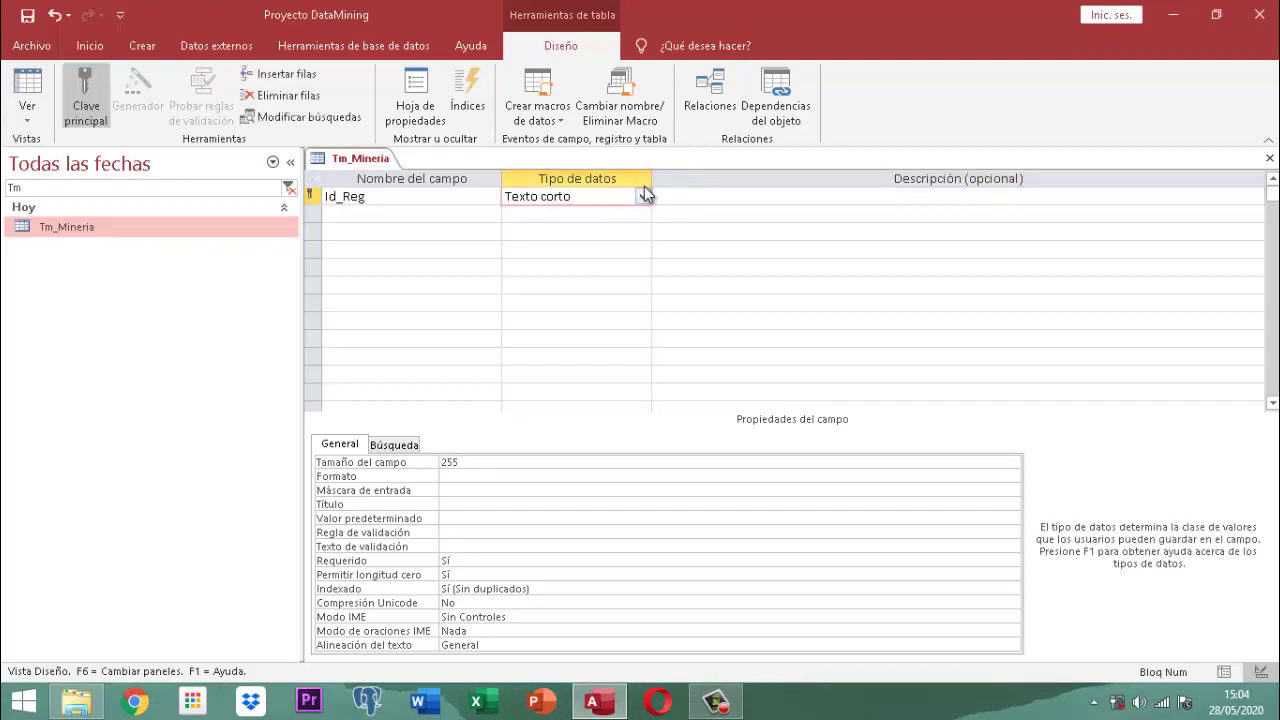
pyautogui.click(644, 196)
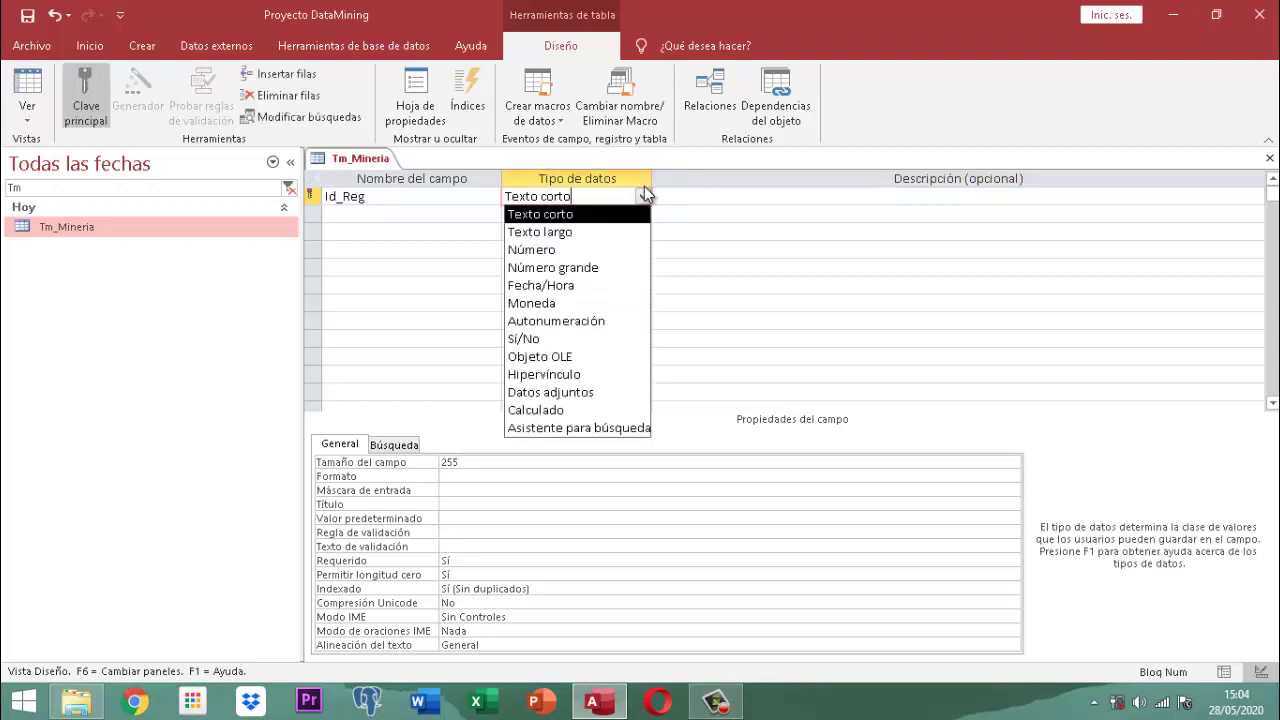
pyautogui.press('Down')
pyautogui.press('Down')
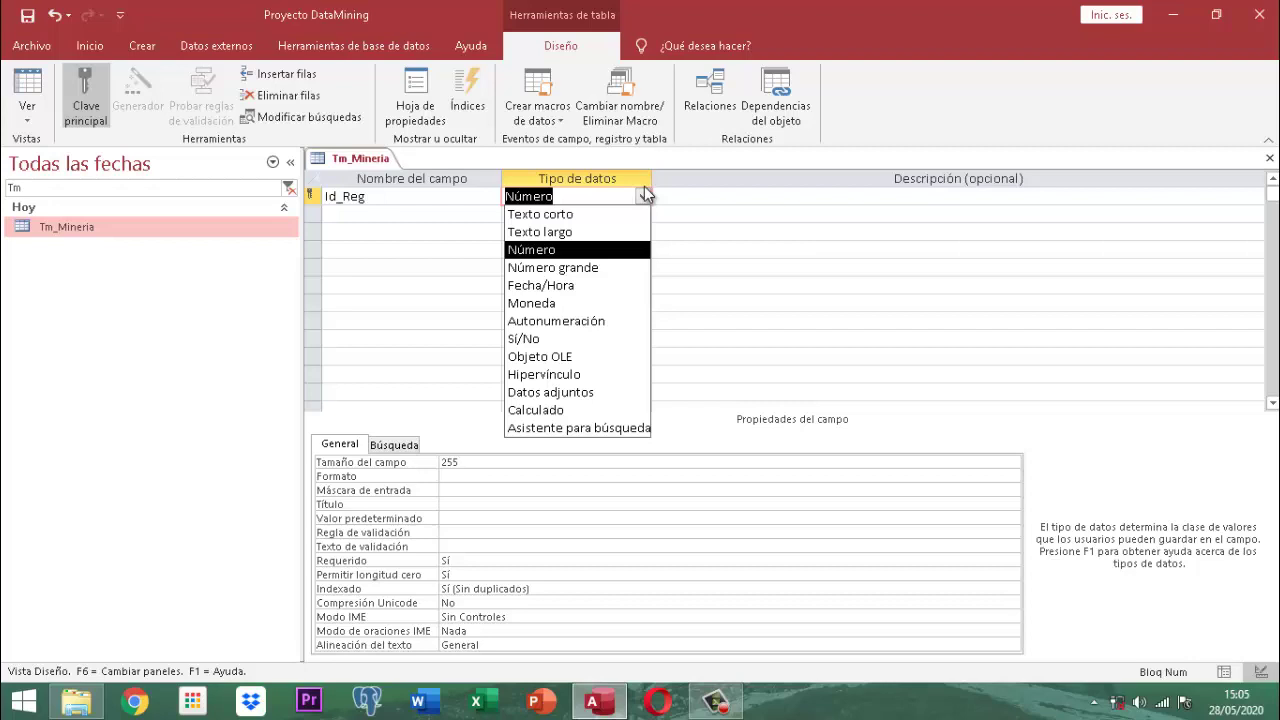
pyautogui.press('Return')
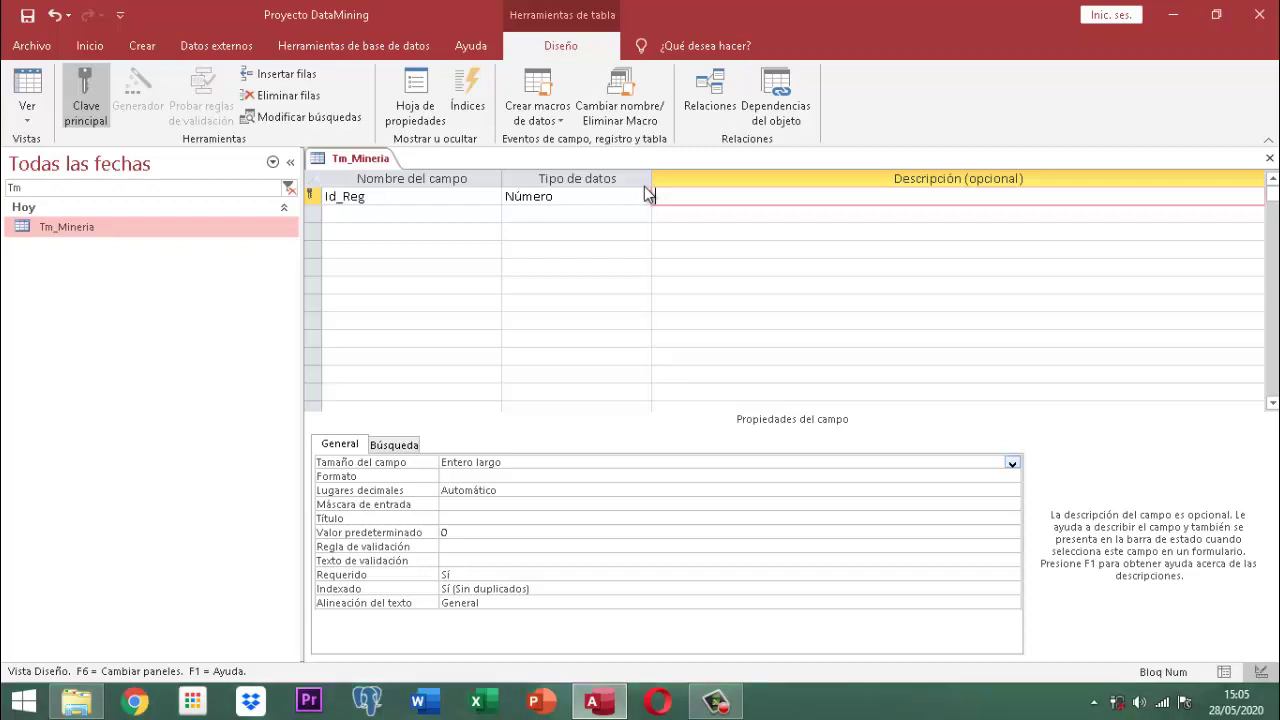
# - Try to change the Id_Reg field's data type to Texto largo, but decline the removal of the primary key
pyautogui.click(591, 200)
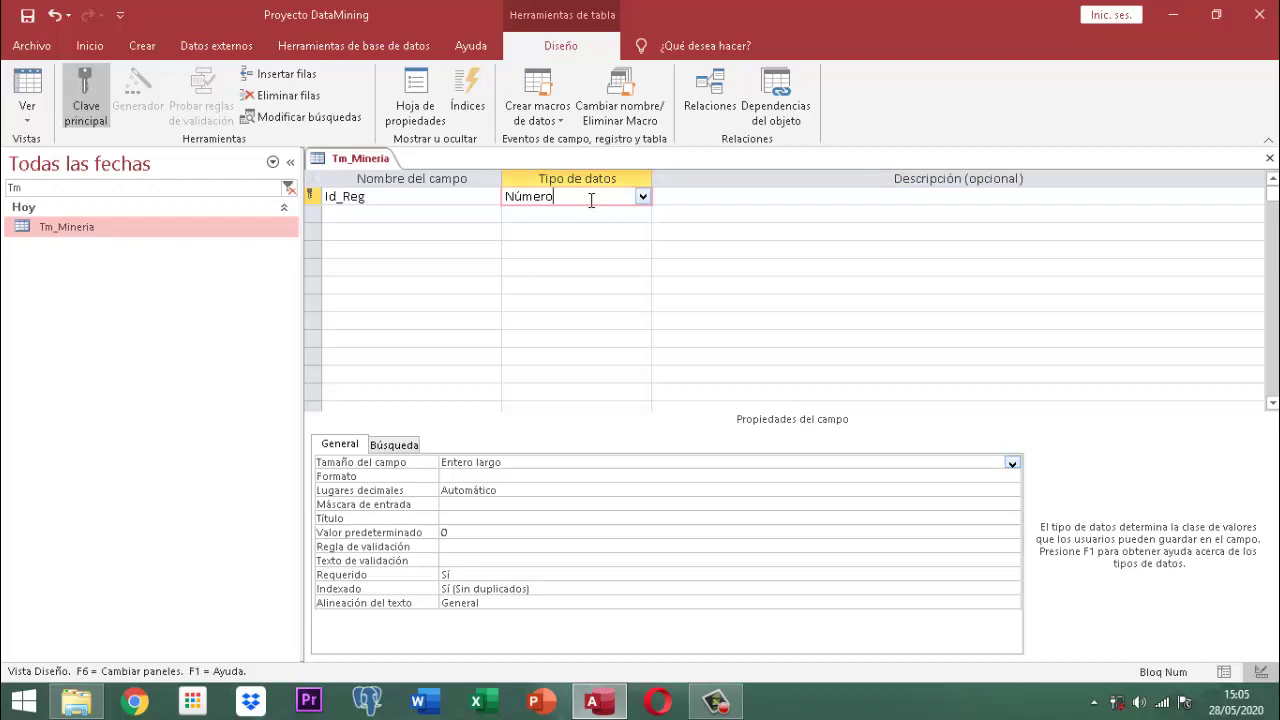
pyautogui.click(591, 200)
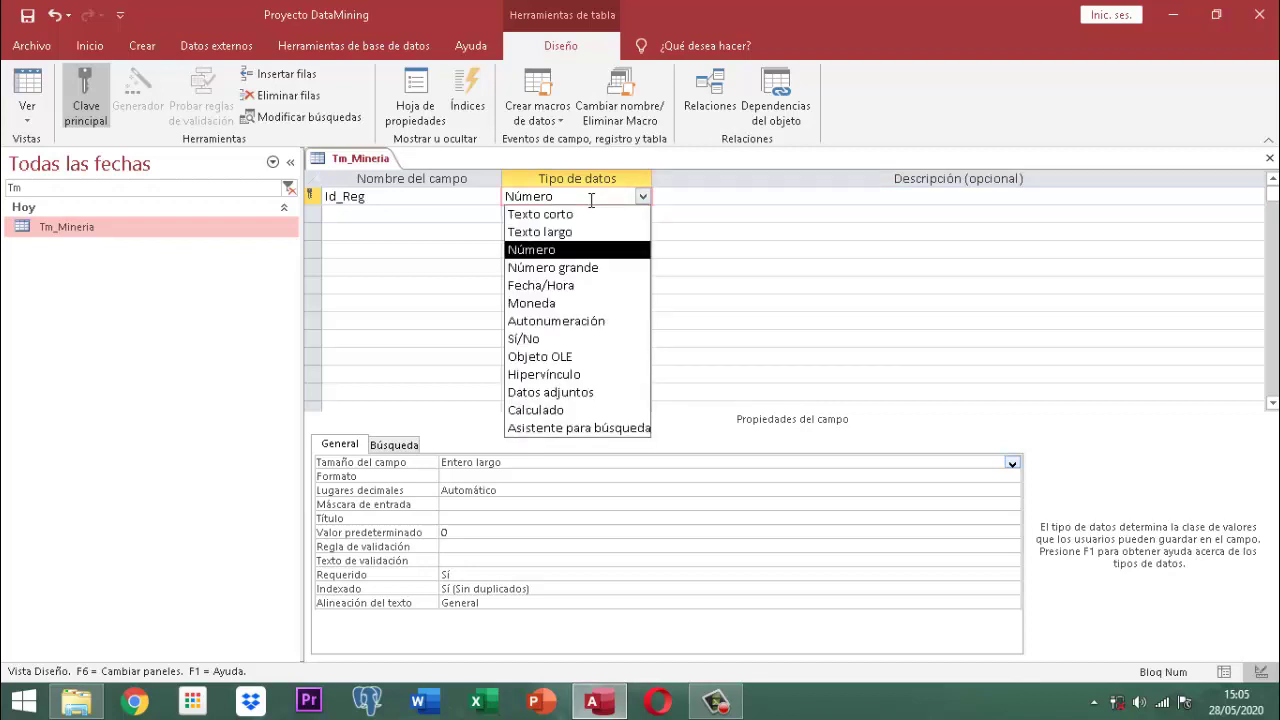
pyautogui.press('Up')
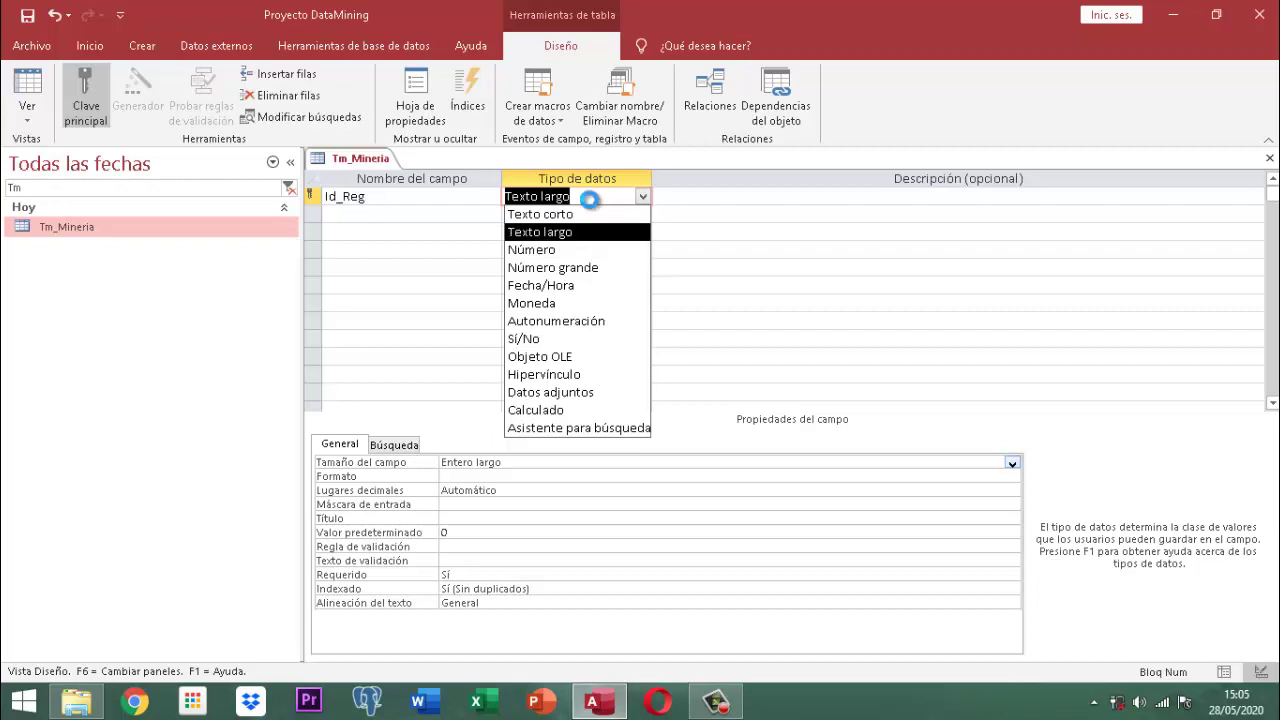
pyautogui.press('Return')
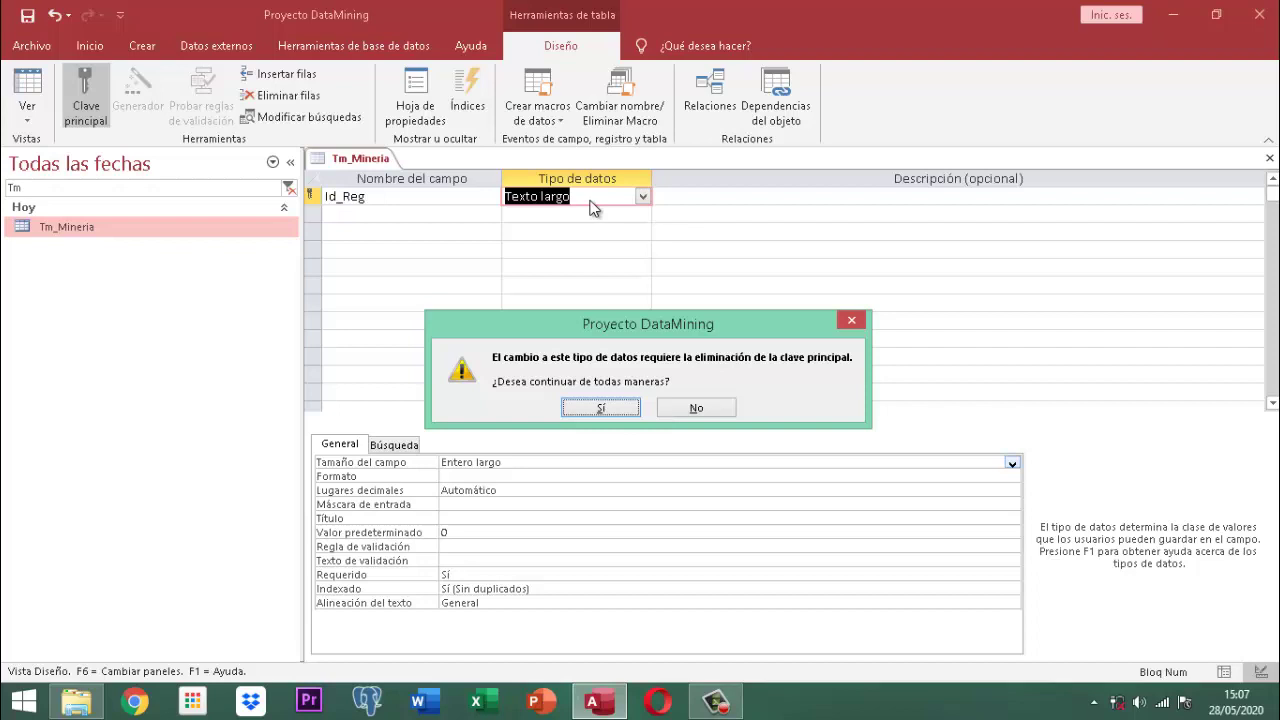
pyautogui.press('Tab')
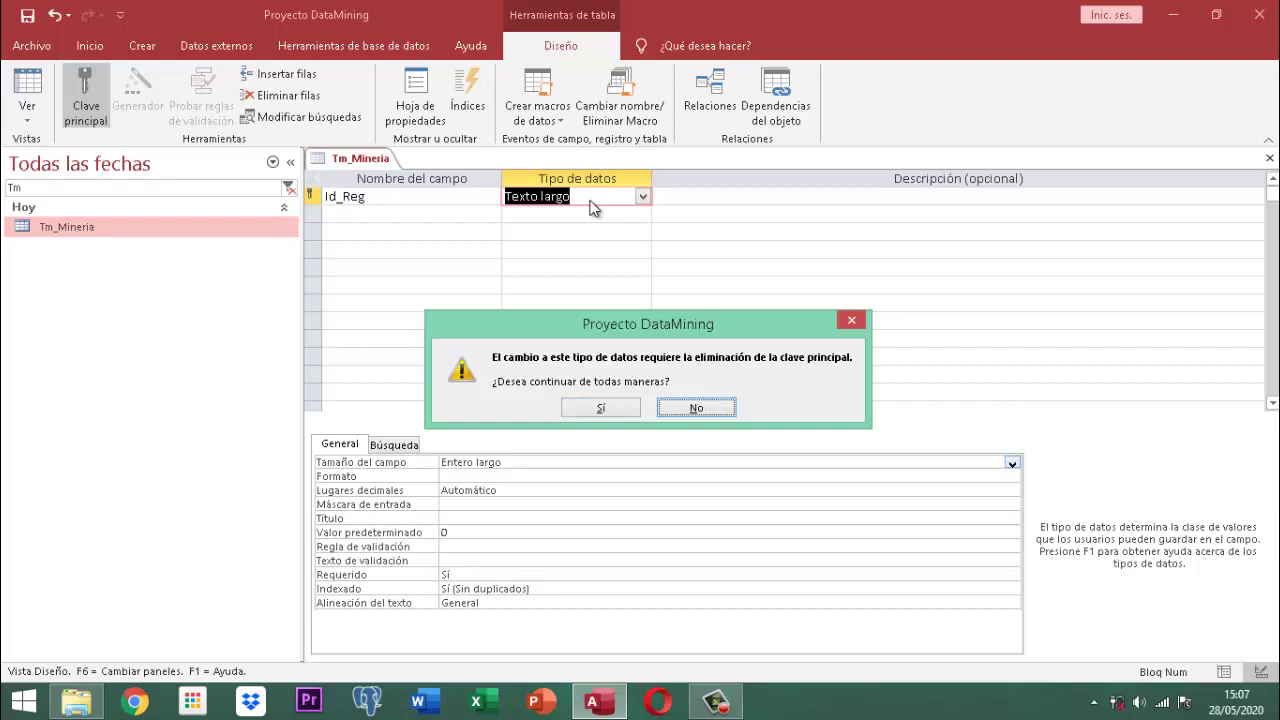
pyautogui.press('Return')
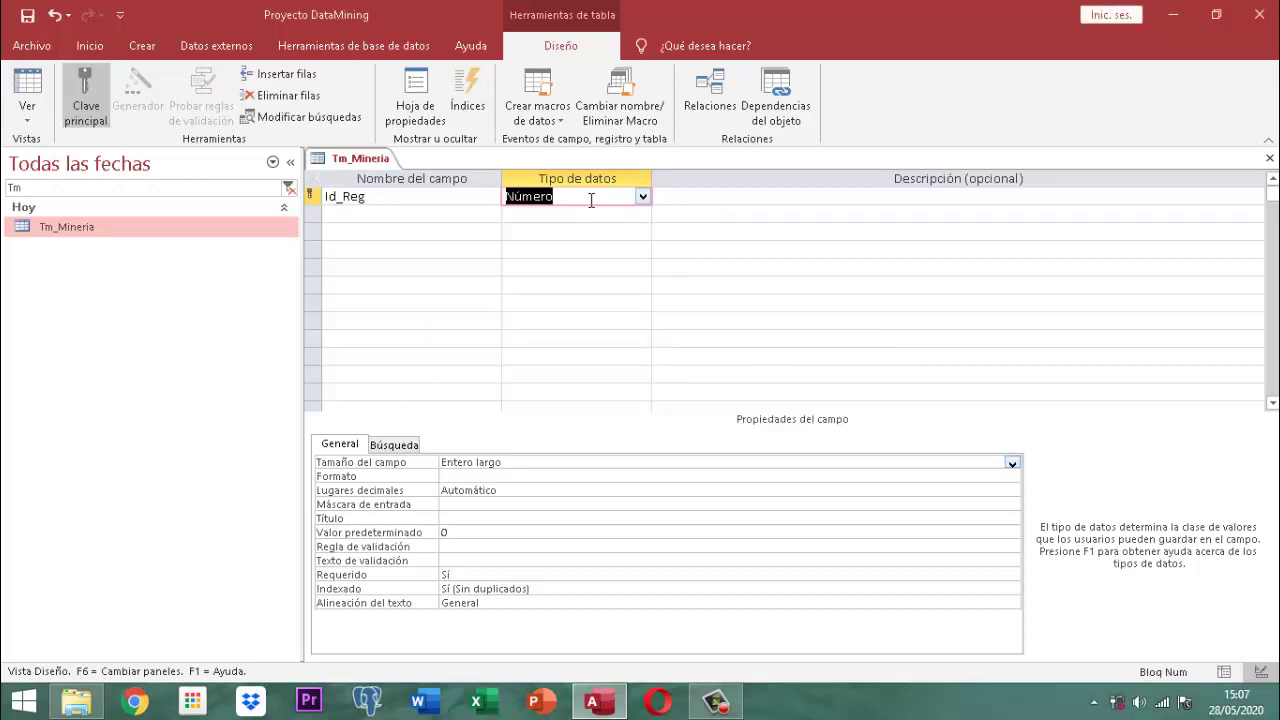
# - Change the data type of the Id_Reg field to Número grande
pyautogui.hotkey('alt', 'Down')
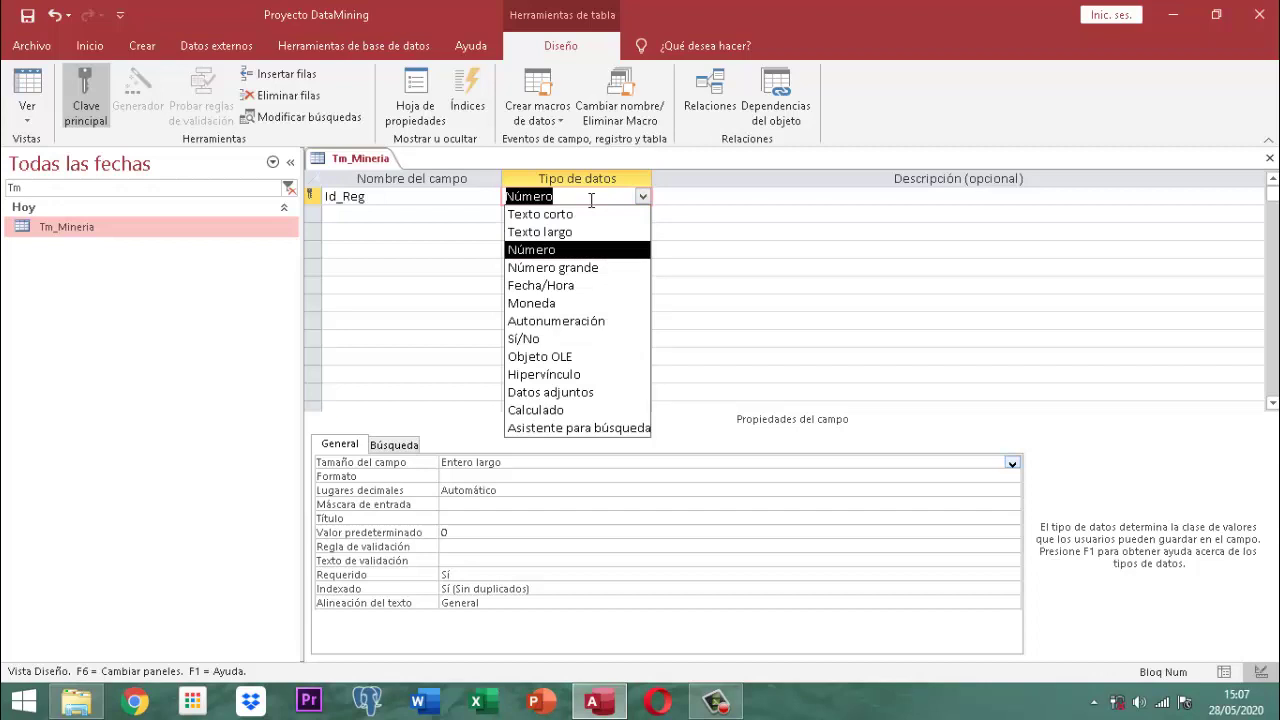
pyautogui.press('Down')
pyautogui.press('Return')
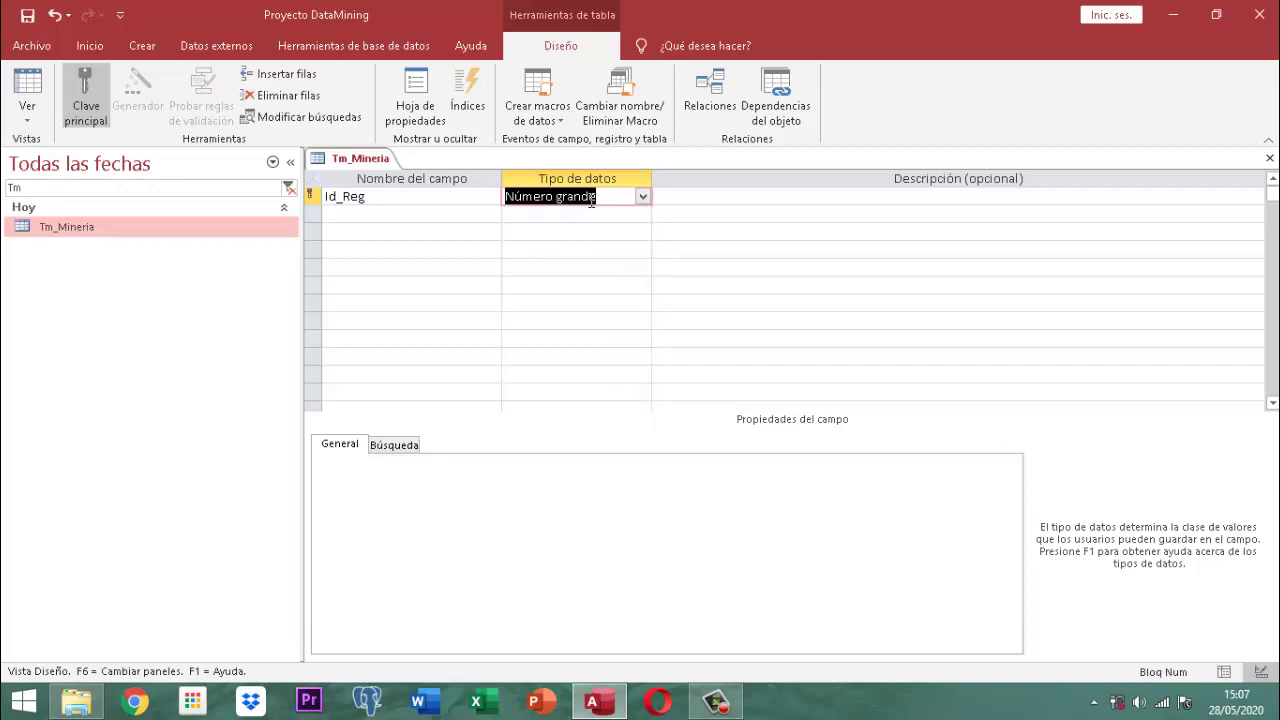
pyautogui.press('Return')
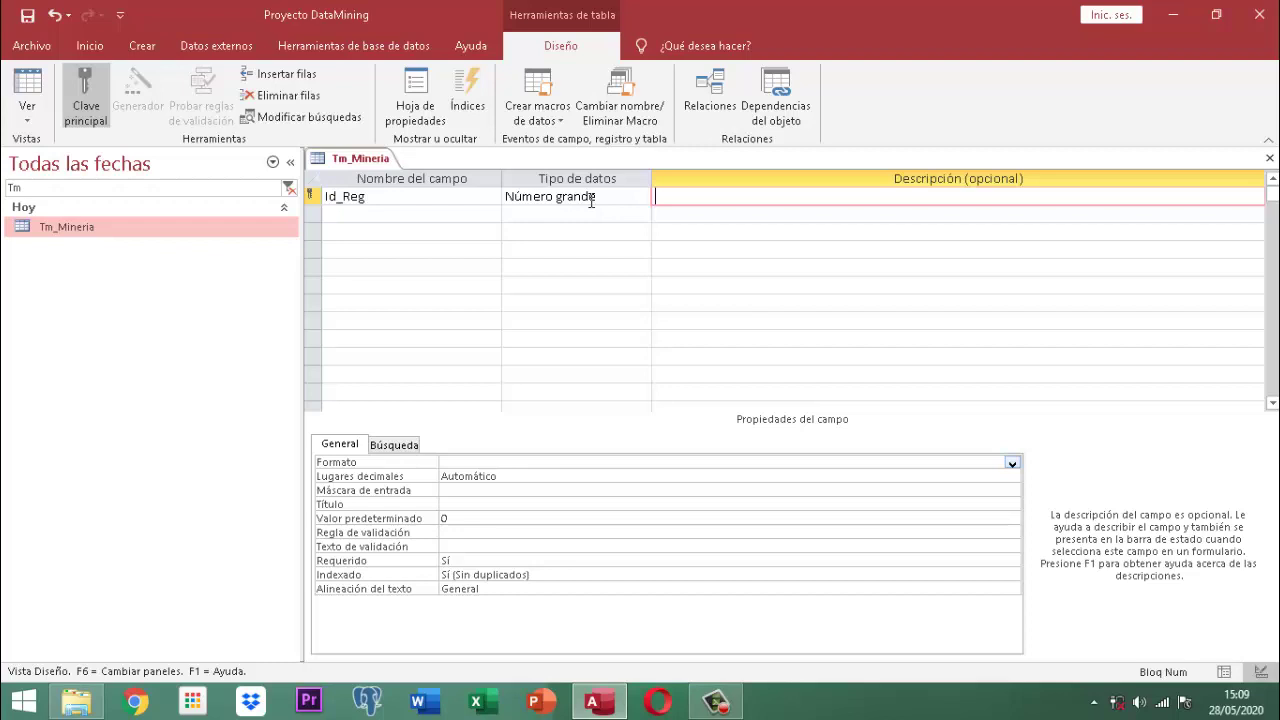
# - Change the data type of the Id_Reg field to Fecha/Hora
pyautogui.click(629, 196)
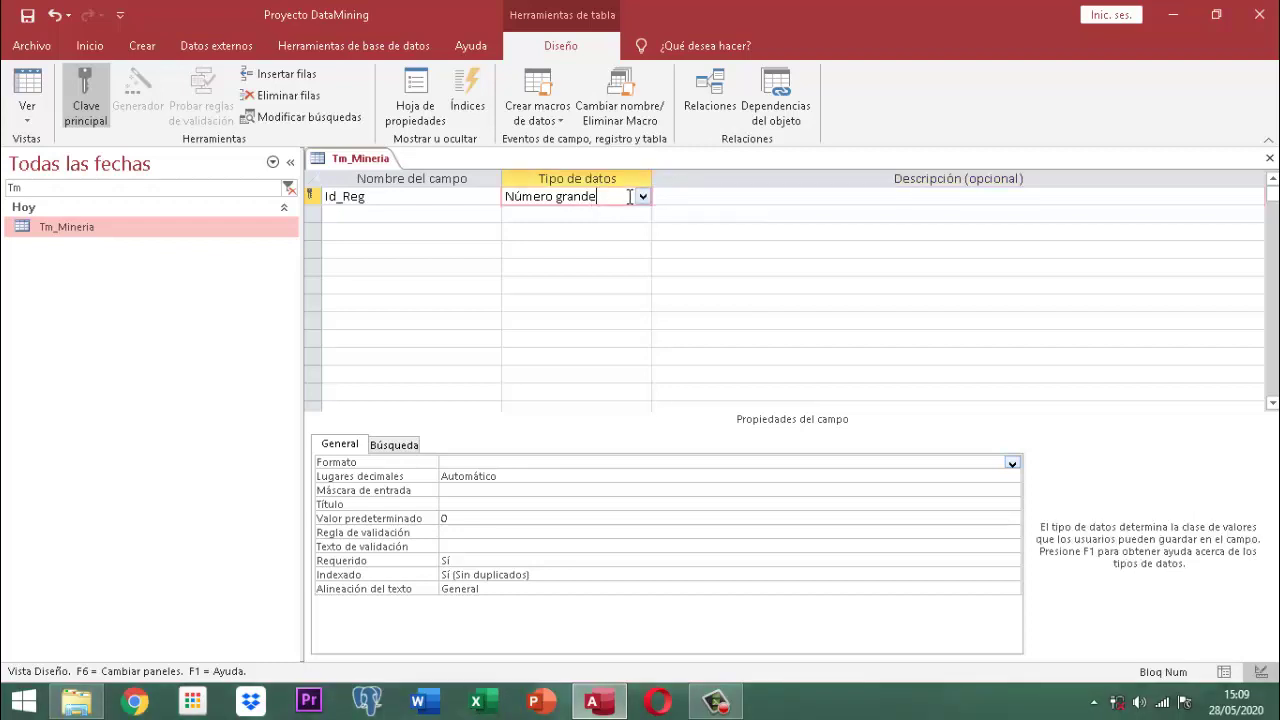
pyautogui.hotkey('alt', 'Down')
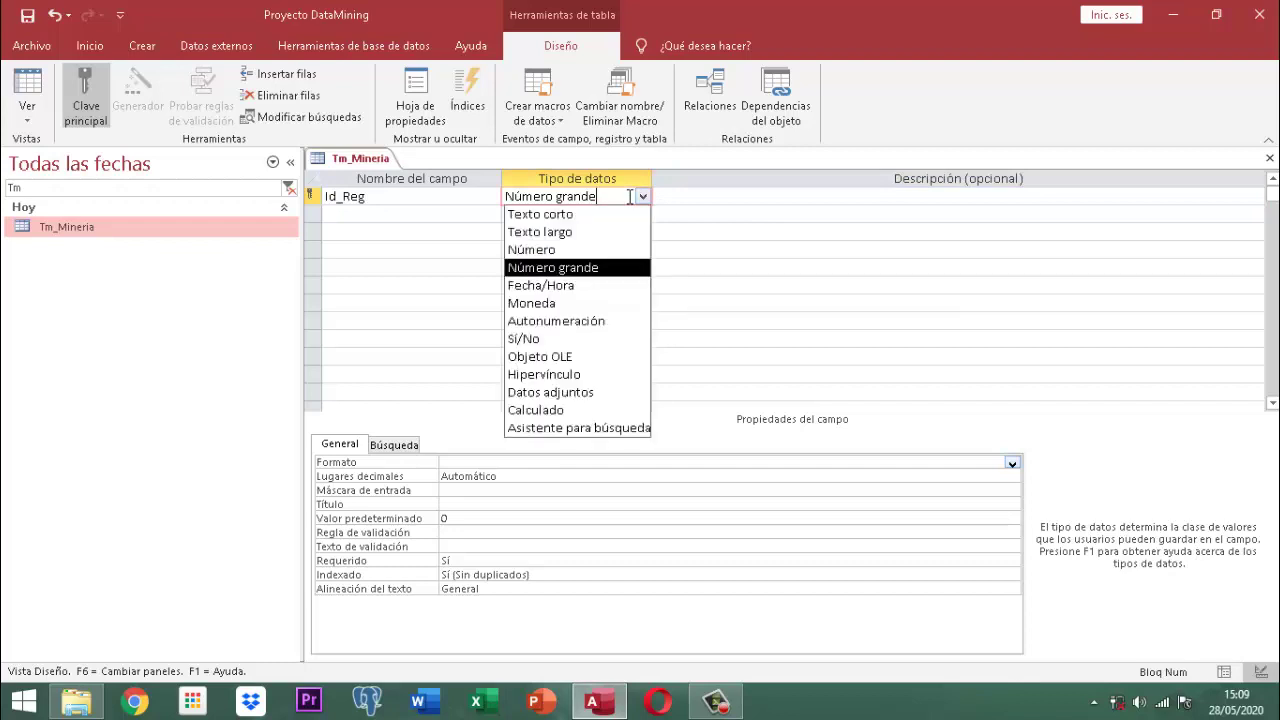
pyautogui.press('Down')
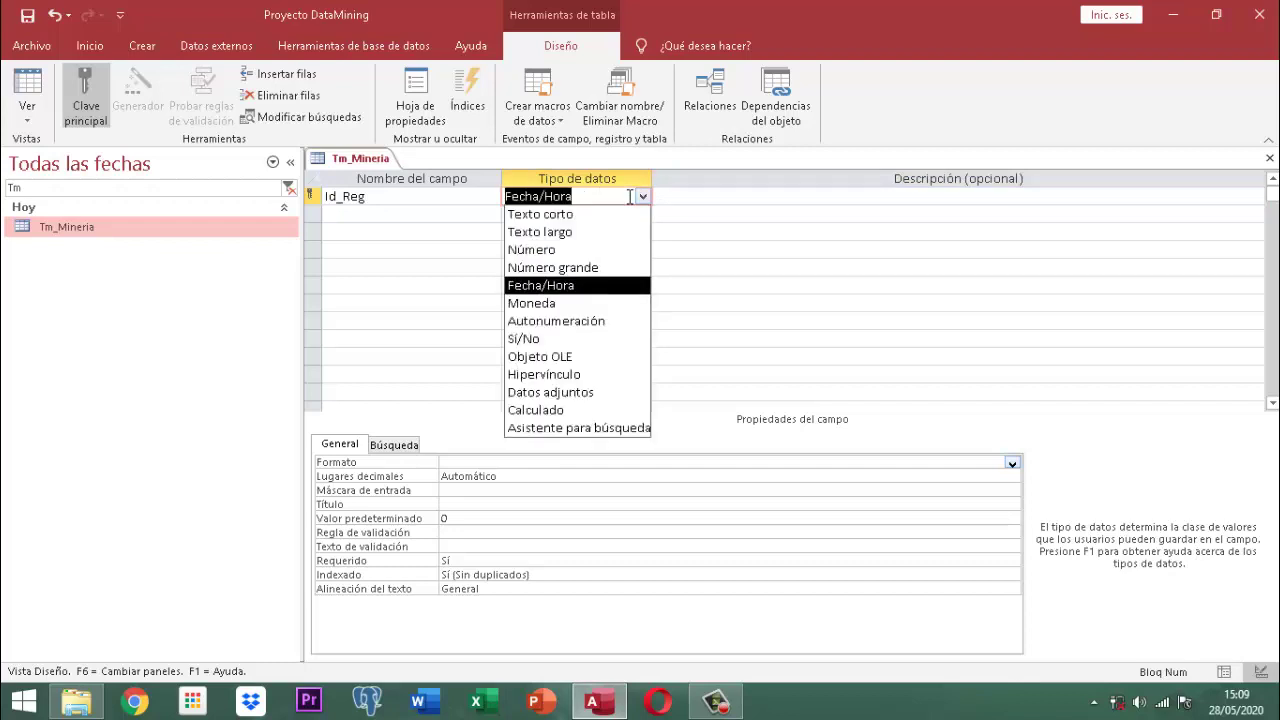
pyautogui.press('Return')
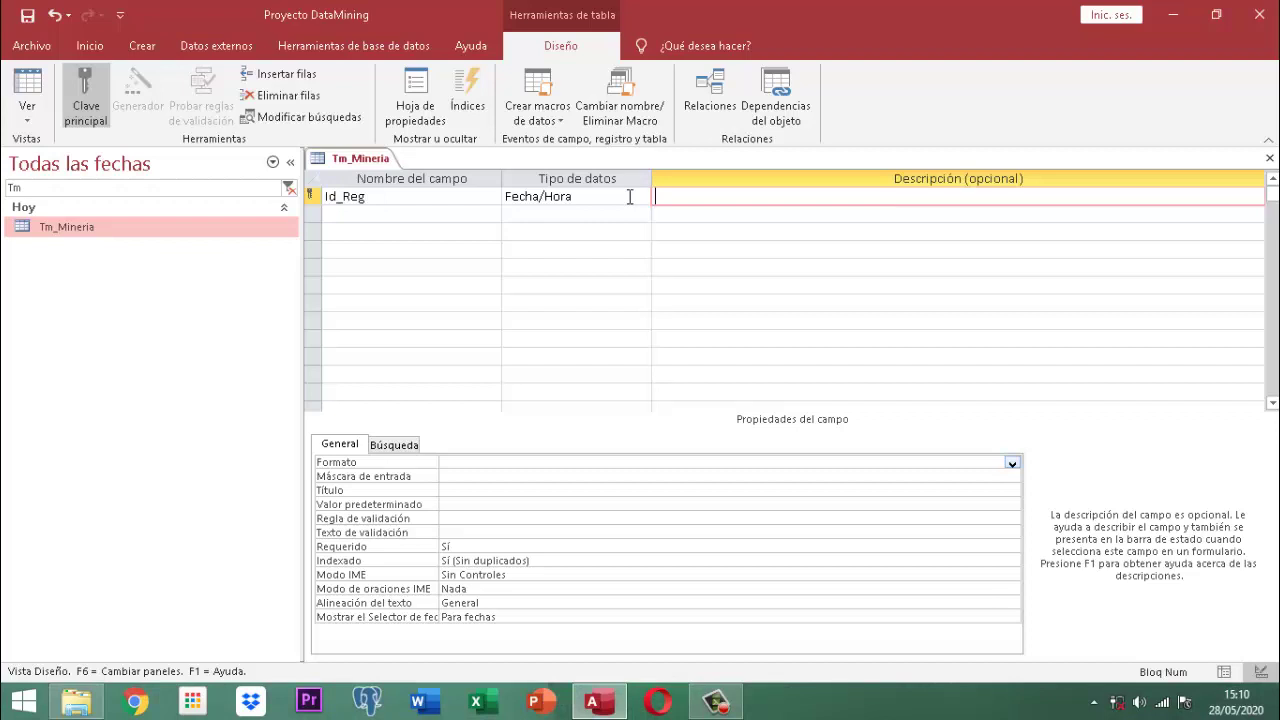
# - Change the data type of the Id_Reg field to Moneda
pyautogui.click(630, 197)
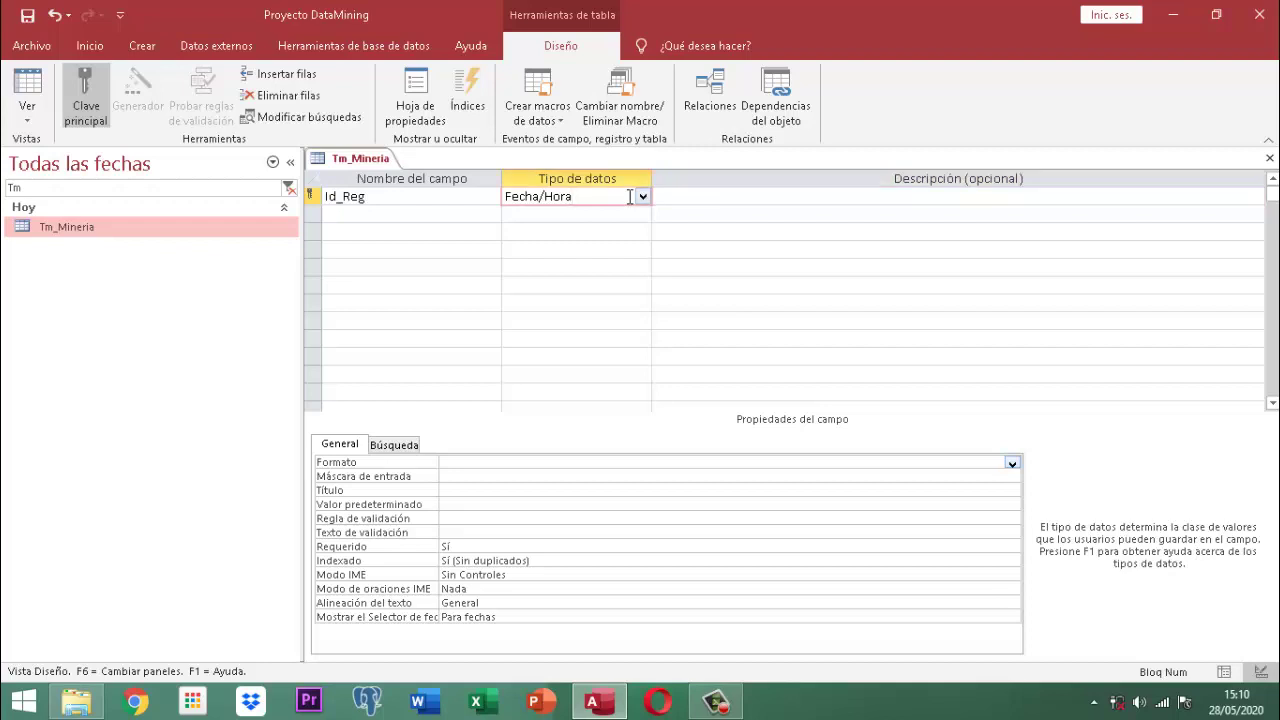
pyautogui.click(630, 197)
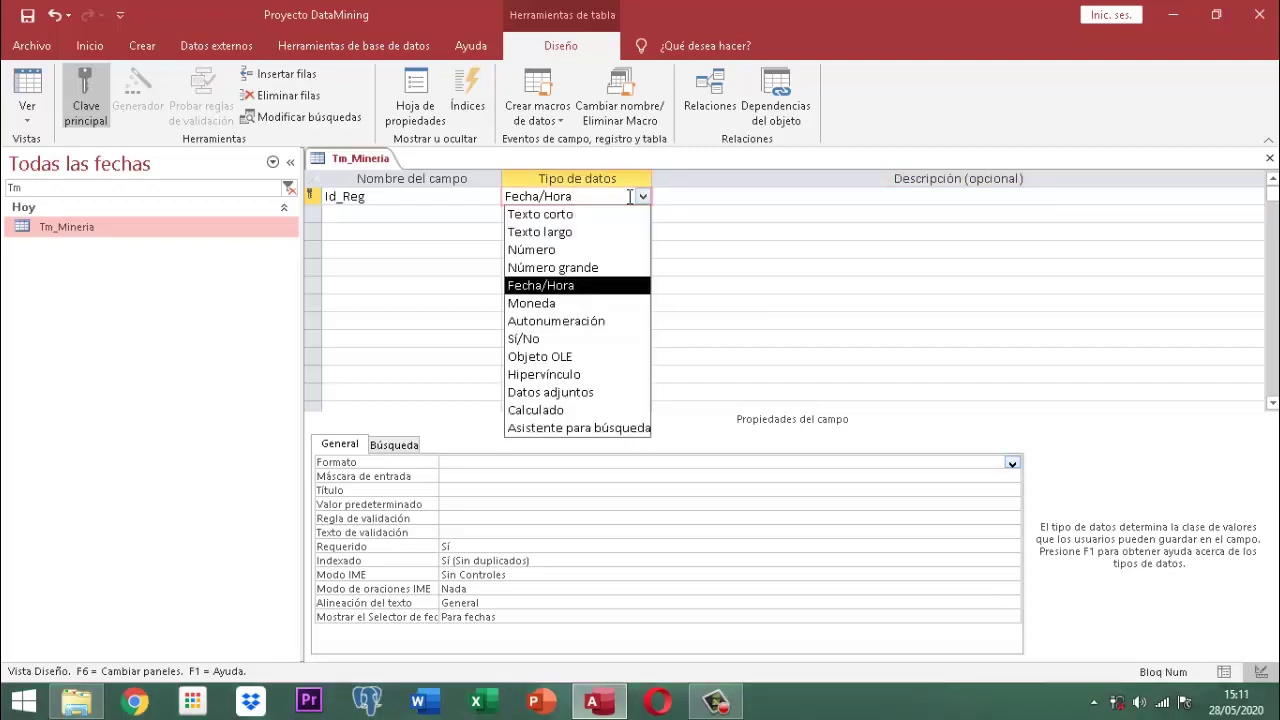
pyautogui.press('Down')
pyautogui.press('Return')
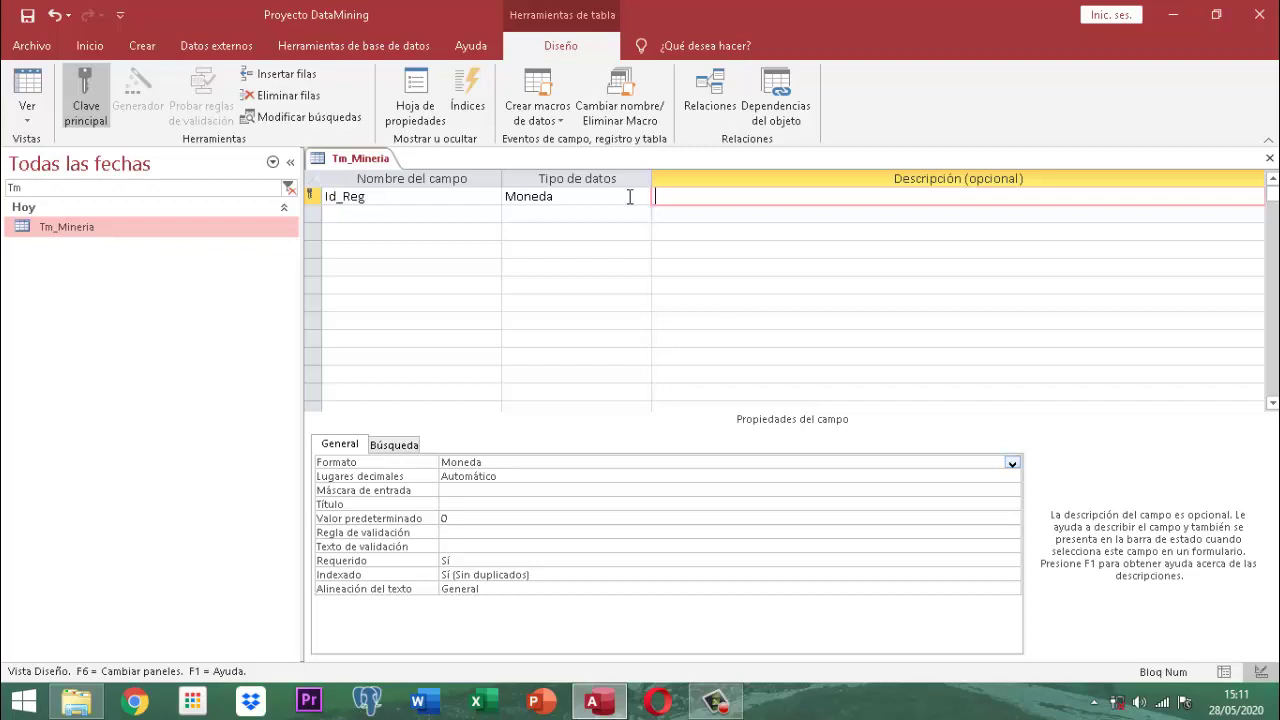
# - Change the data type of the Id_Reg field to Autonumeración
pyautogui.click(630, 196)
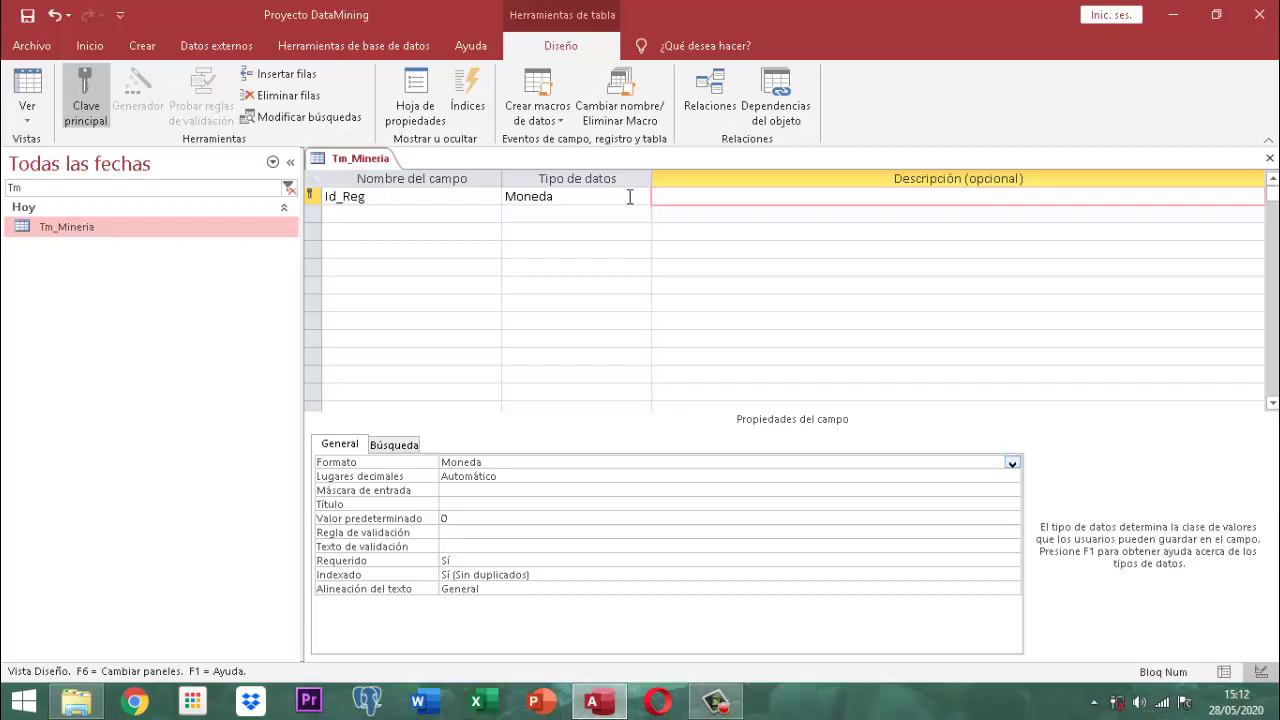
pyautogui.hotkey('alt', 'Down')
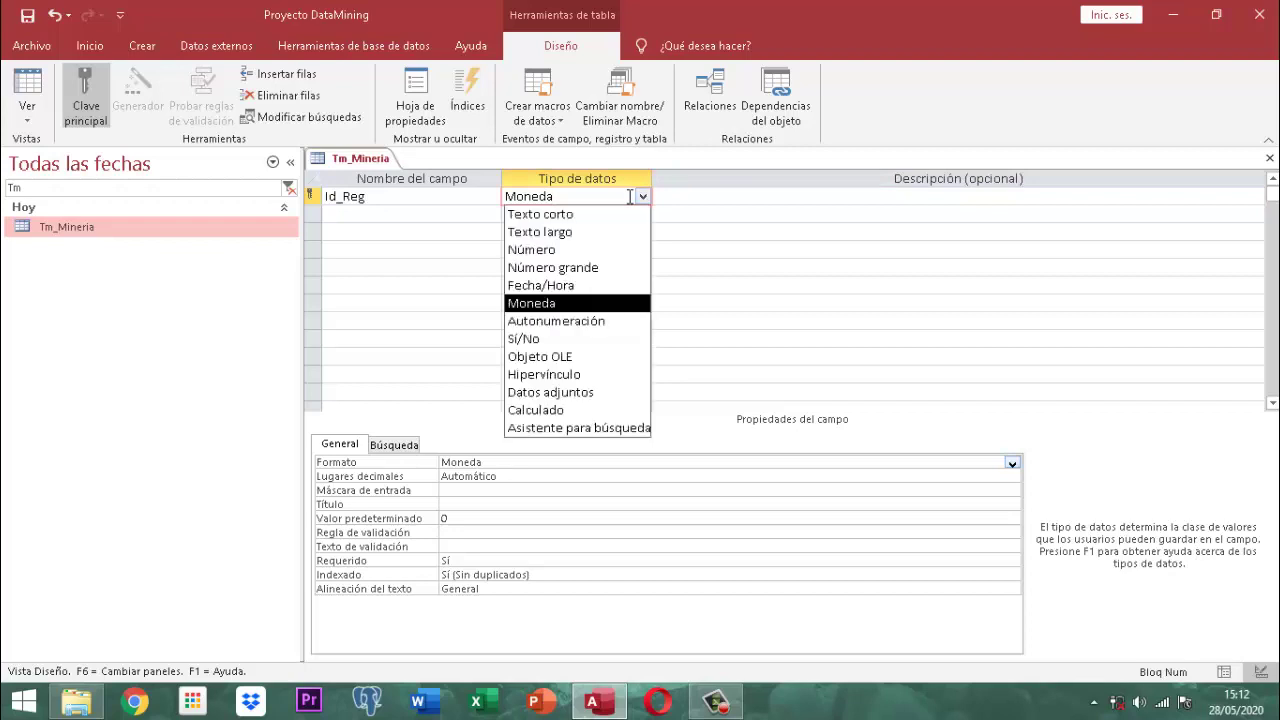
pyautogui.press('Down')
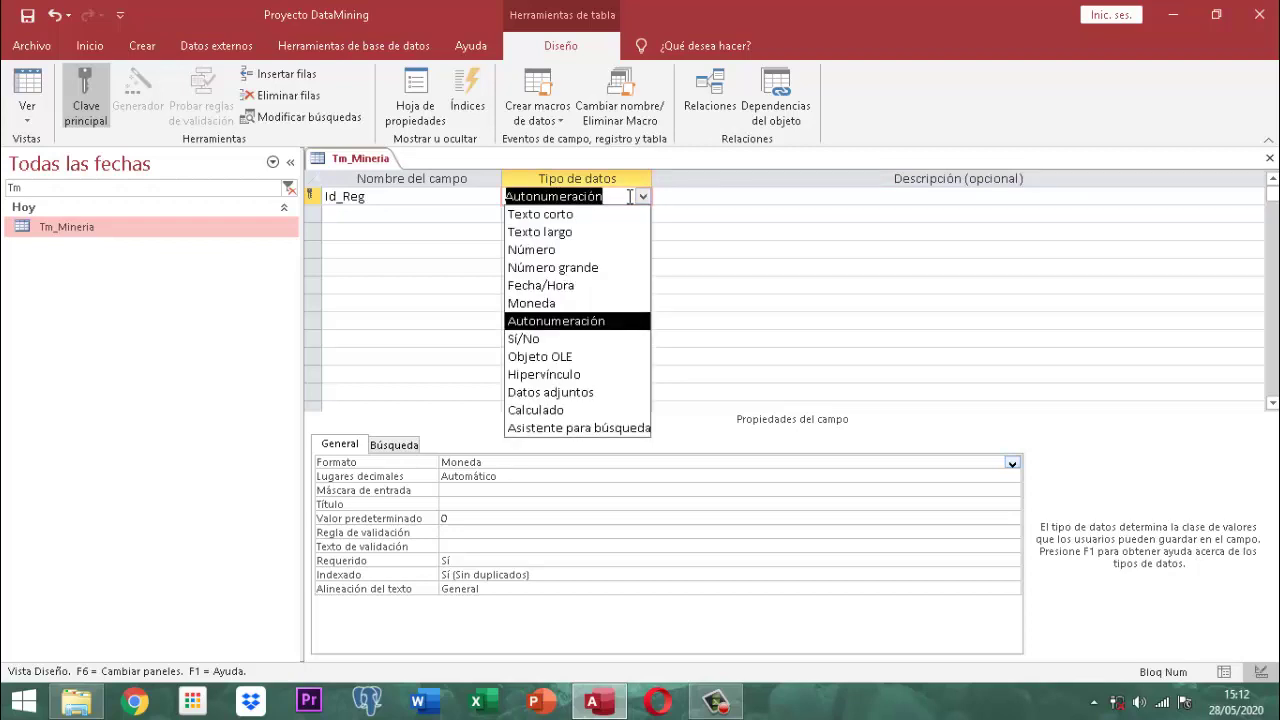
pyautogui.press('Return')
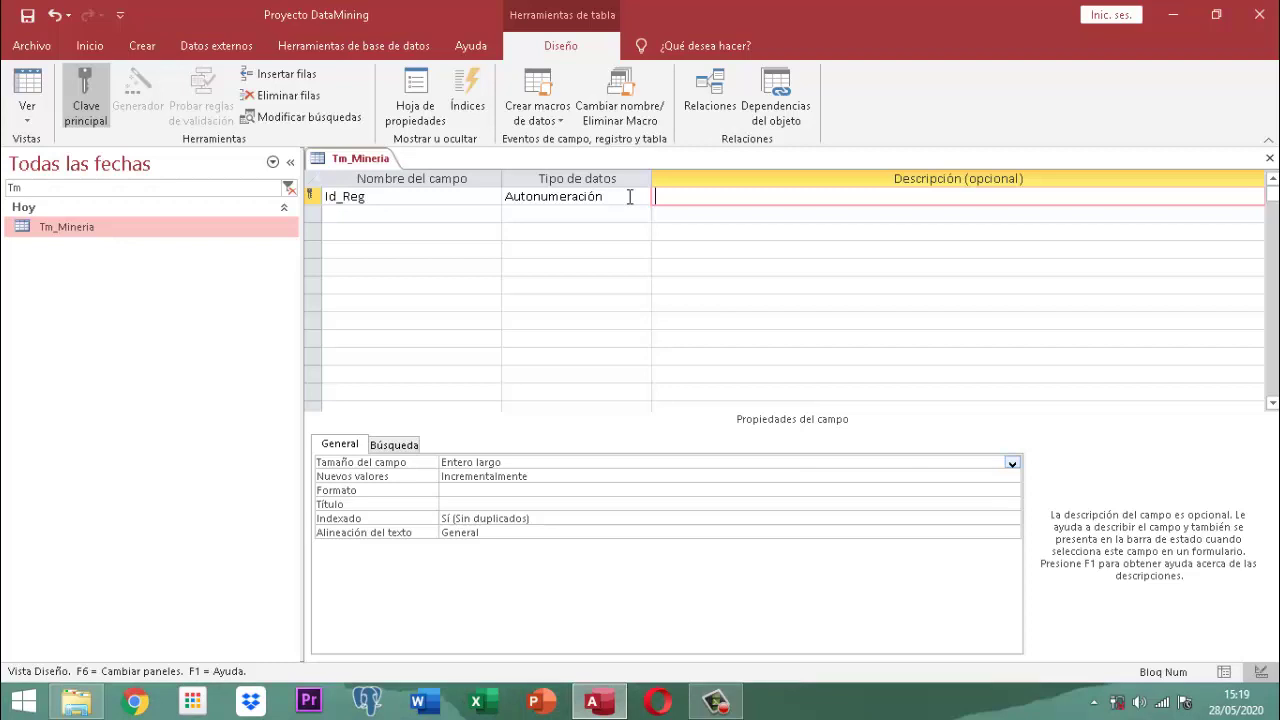
# - Change the data type of the Id_Reg field to Sí/No
pyautogui.click(630, 196)
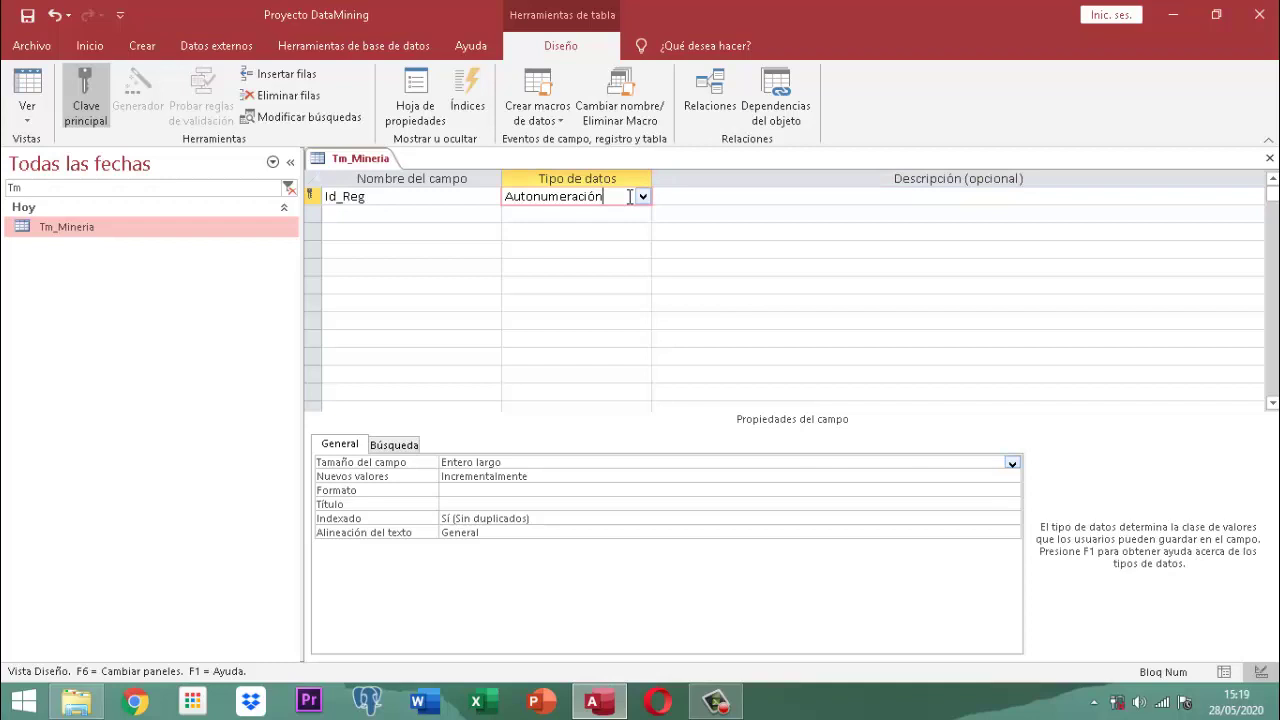
pyautogui.press('F4')
pyautogui.press('Down')
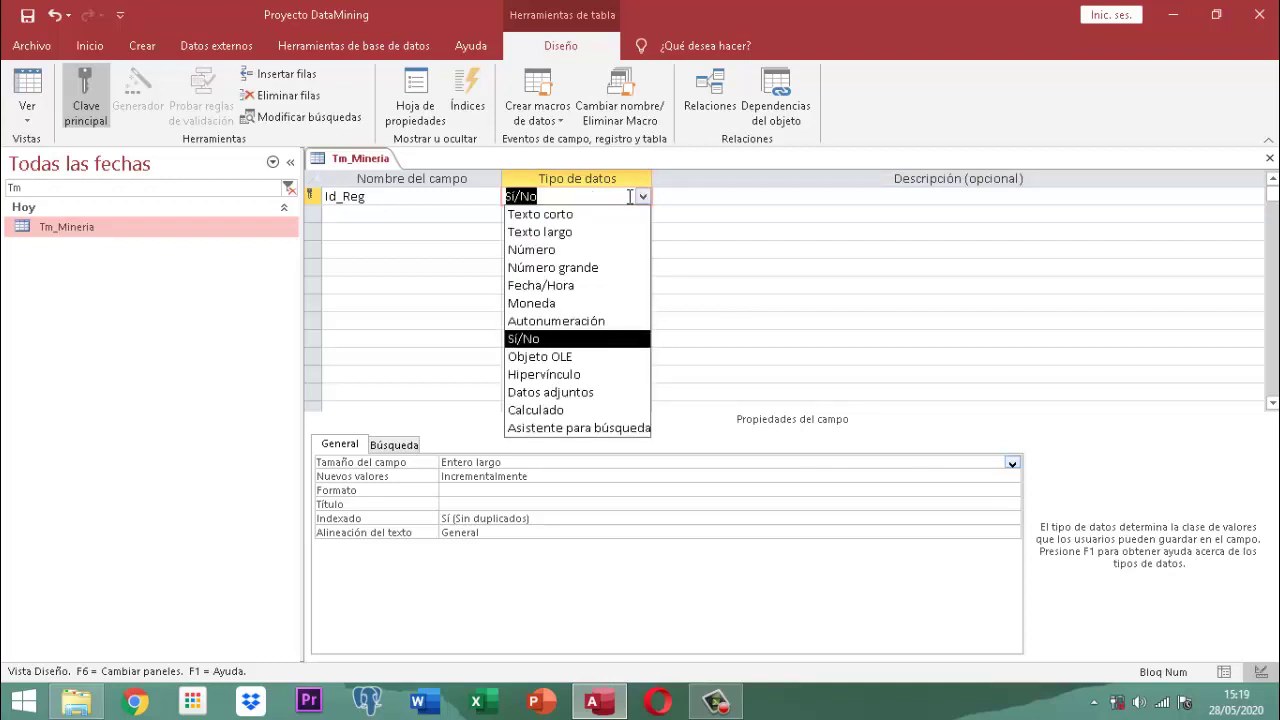
pyautogui.press('Return')
pyautogui.press('Tab')
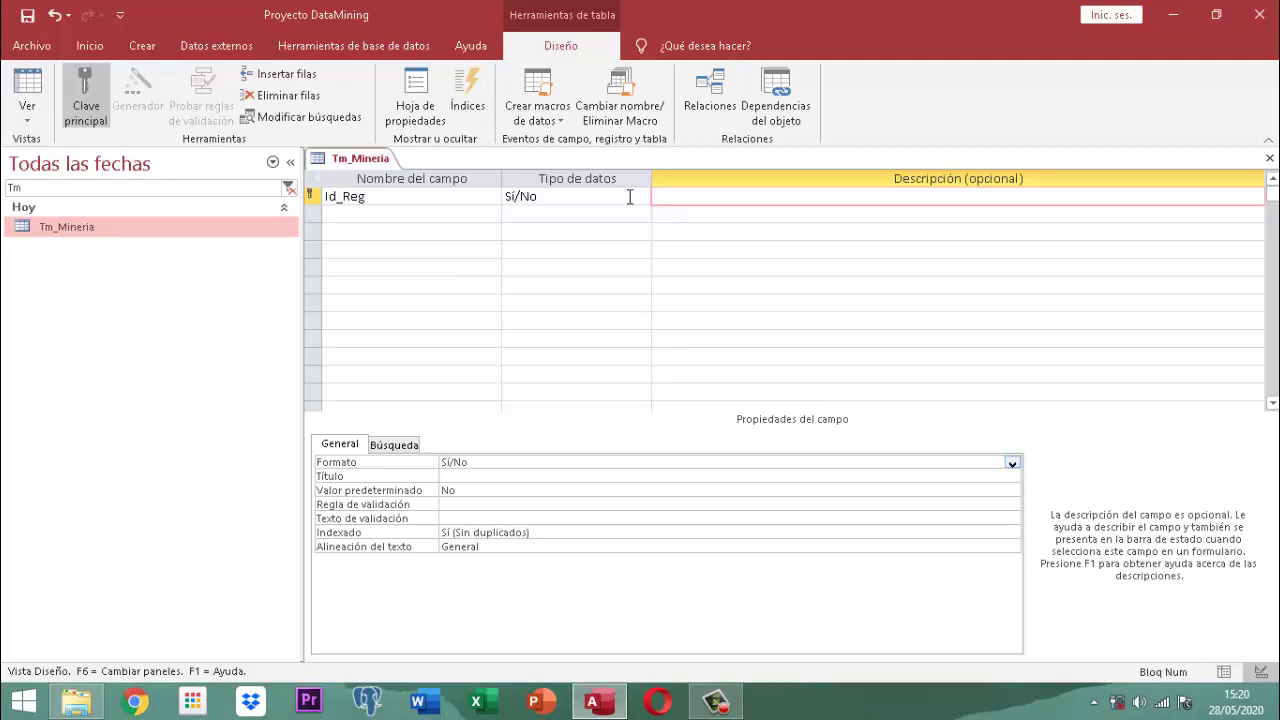
# - Try to change the Id_Reg field's data type to Objeto OLE, but decline the removal of the primary key
pyautogui.click(630, 197)
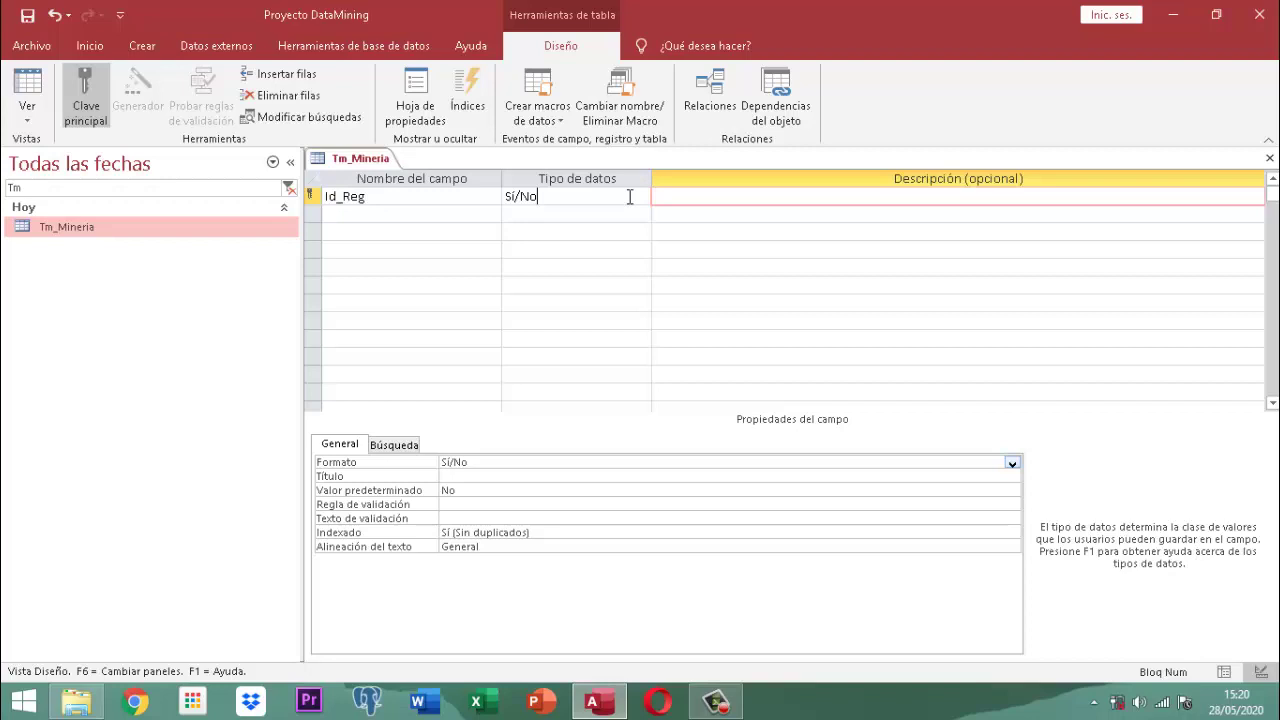
pyautogui.click(630, 197)
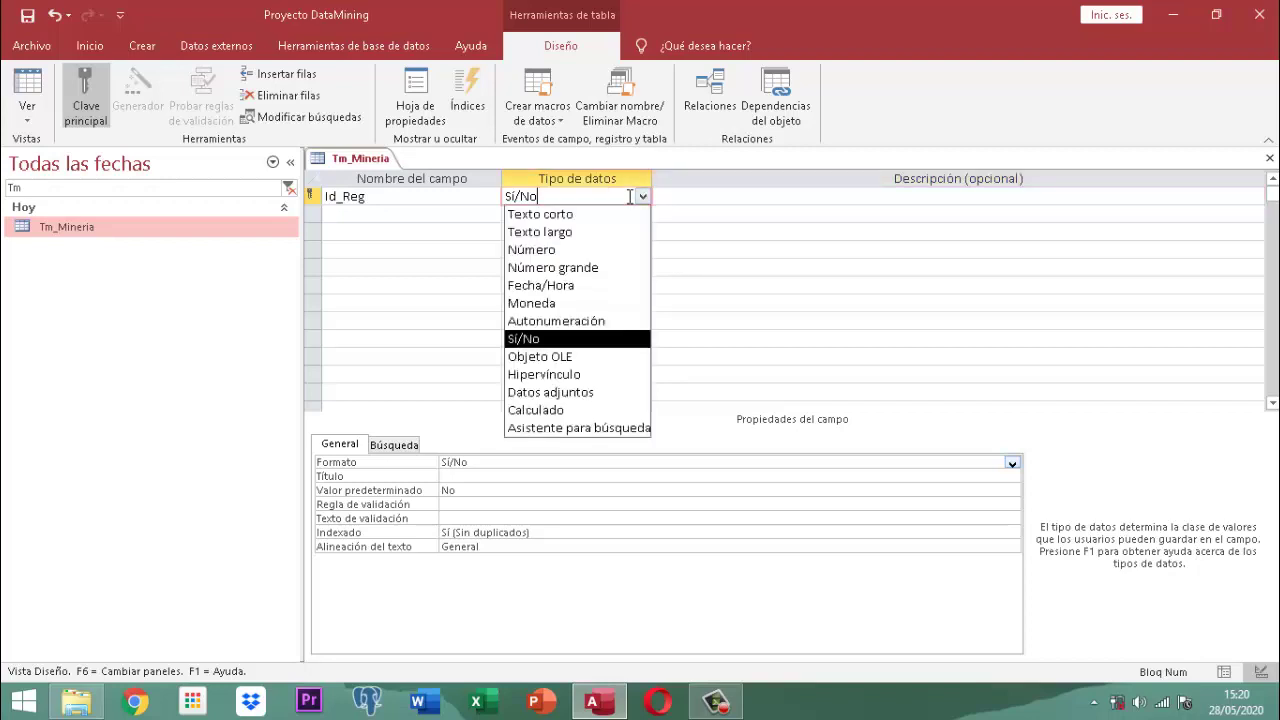
pyautogui.press('Down')
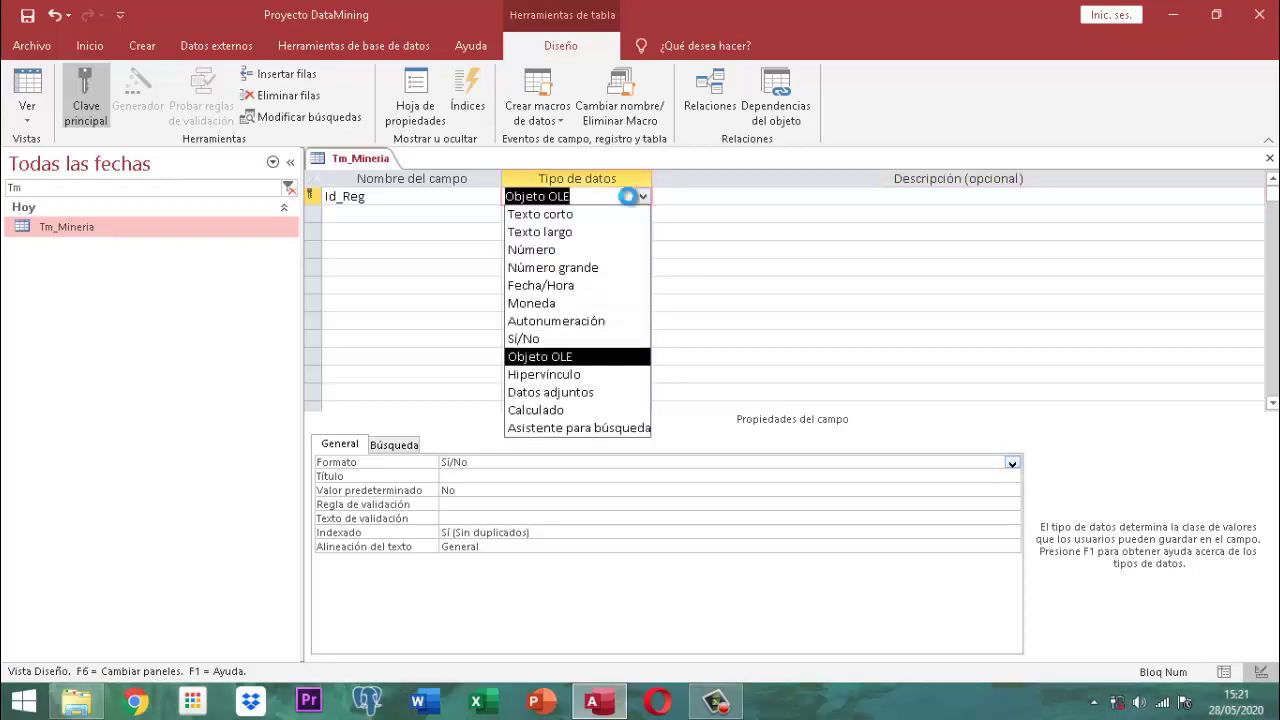
pyautogui.press('Return')
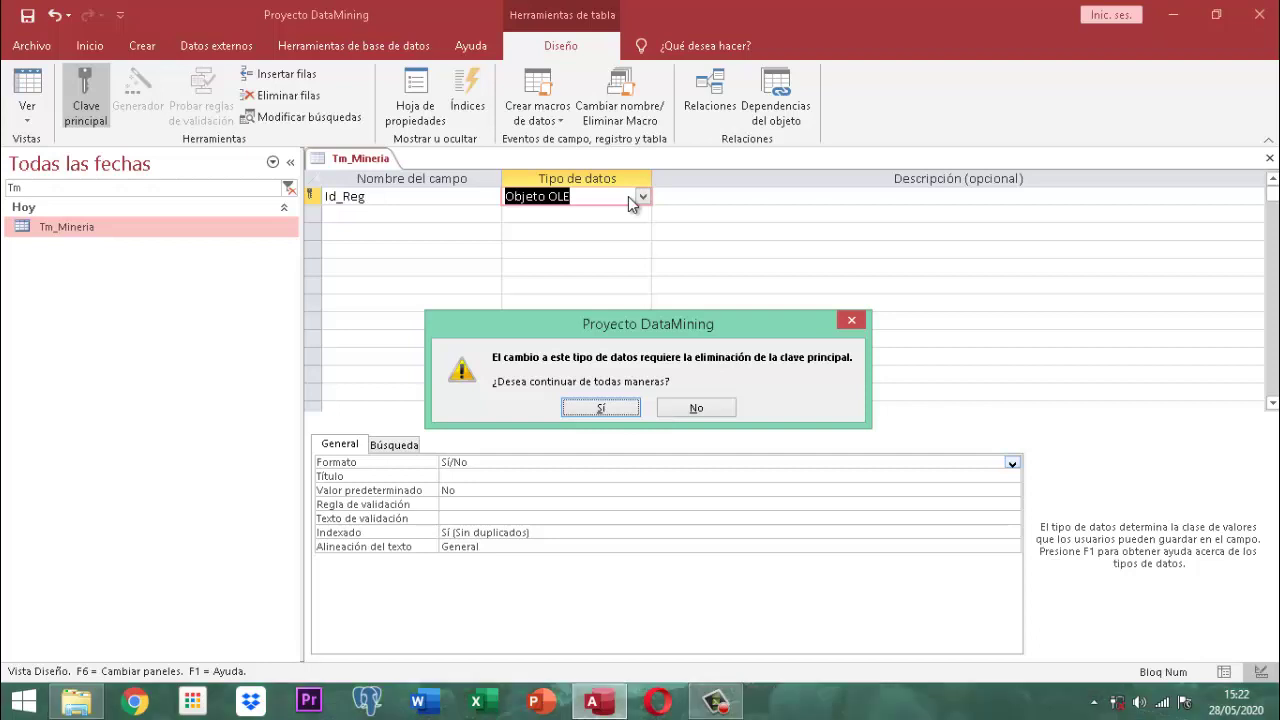
pyautogui.click(697, 409)
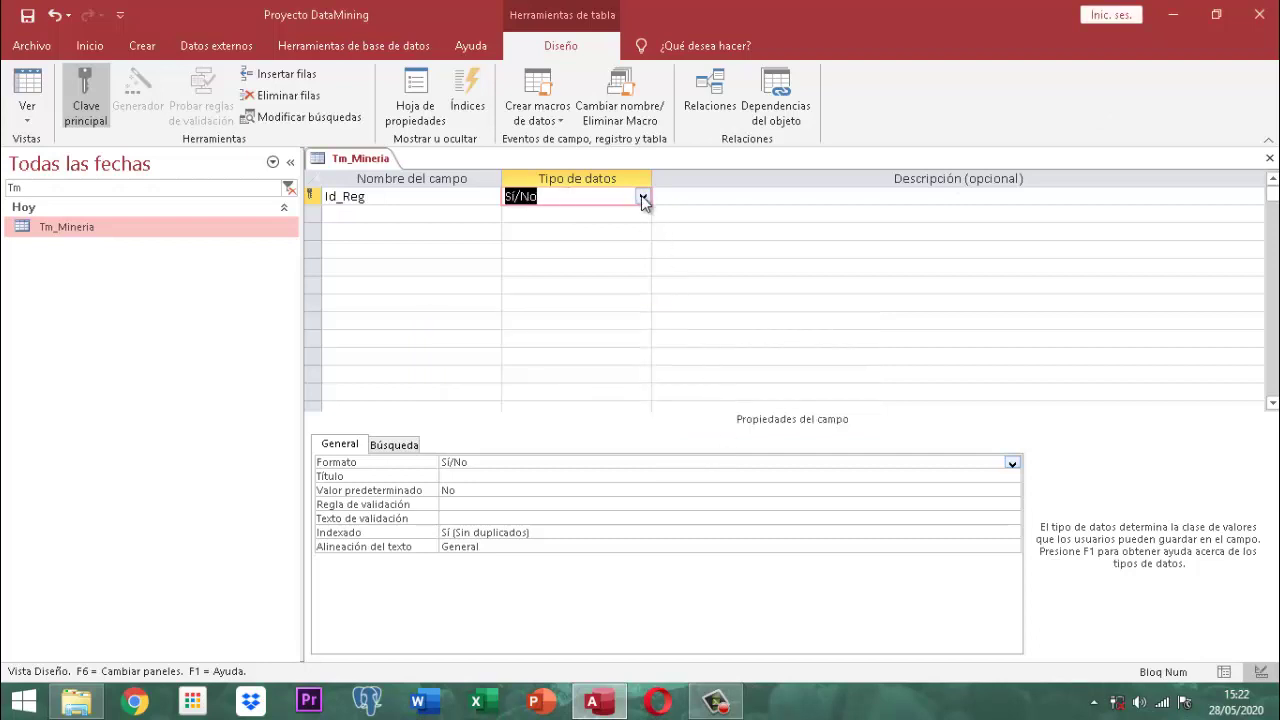
# - Try to change the Id_Reg field's data type to Hipervínculo, but decline the removal of the primary key
pyautogui.click(642, 197)
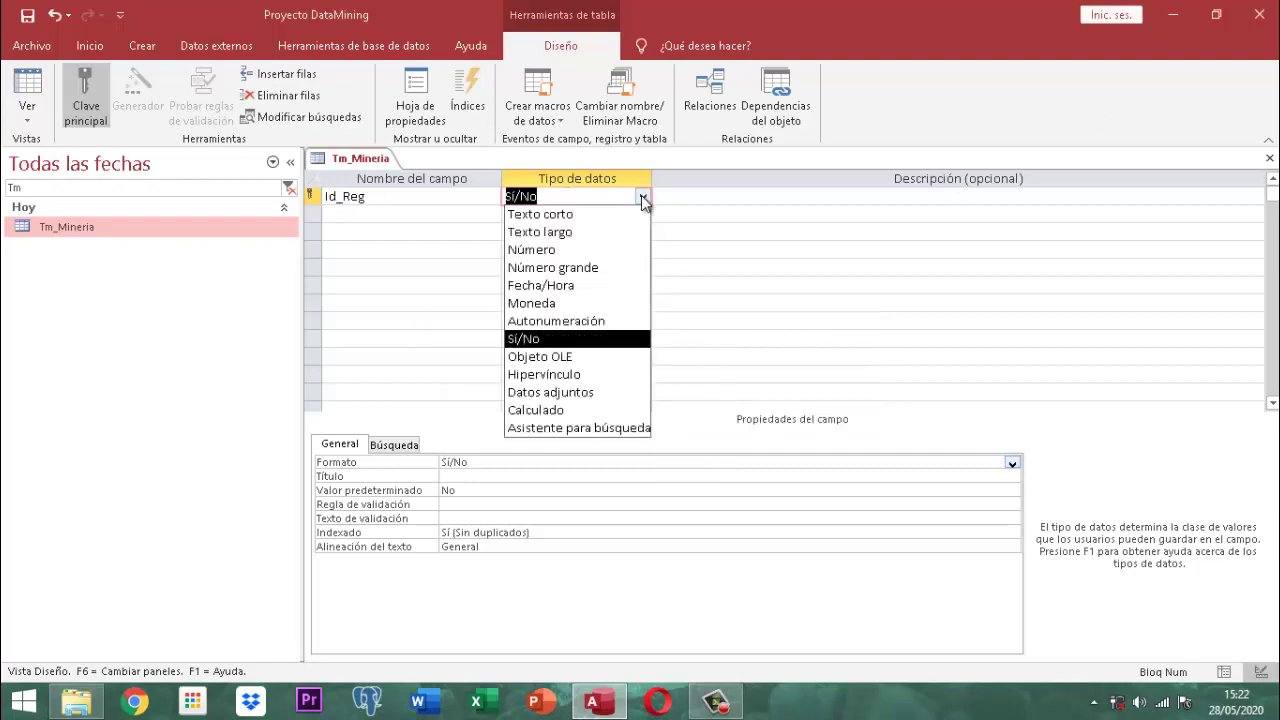
pyautogui.press('Down')
pyautogui.press('Down')
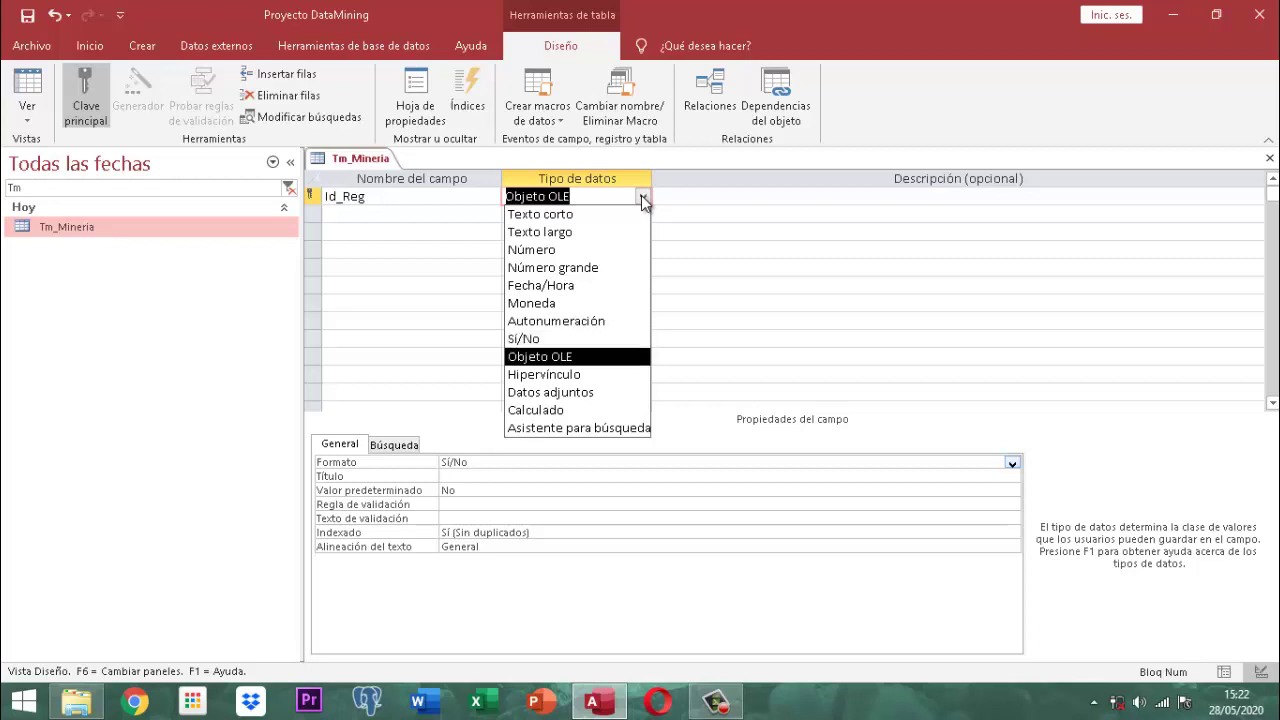
pyautogui.press('Return')
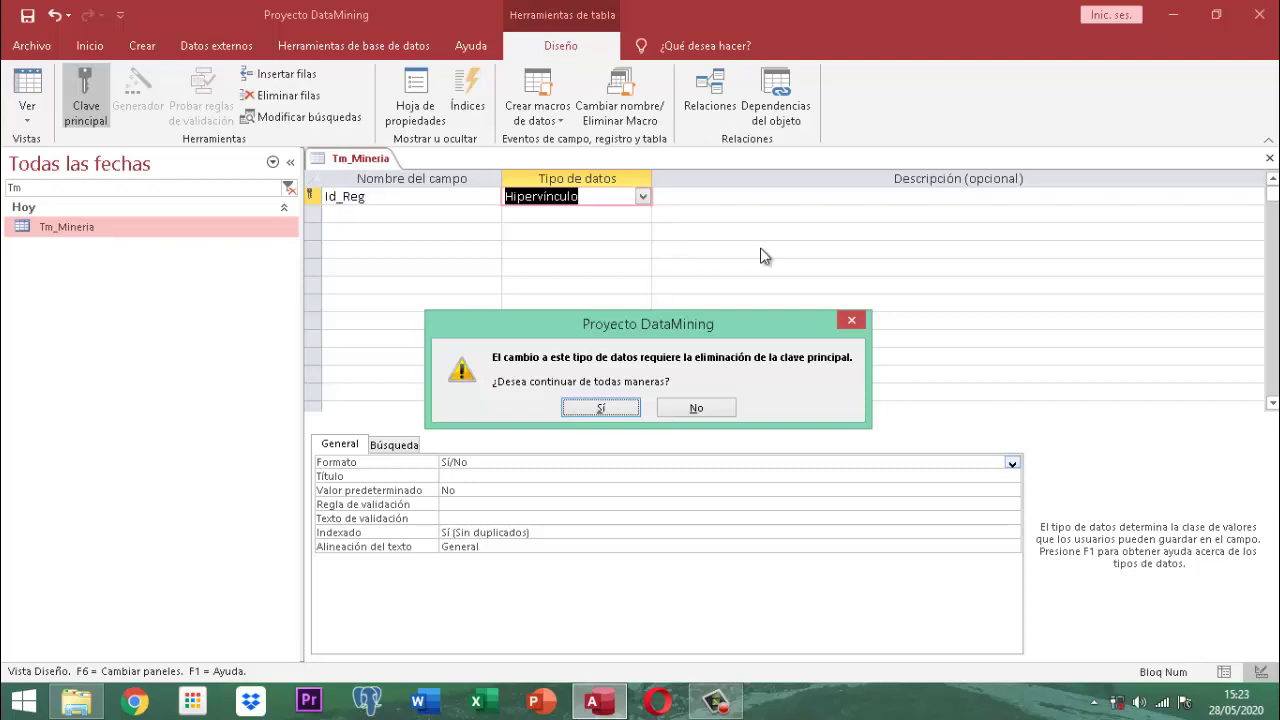
pyautogui.click(689, 416)
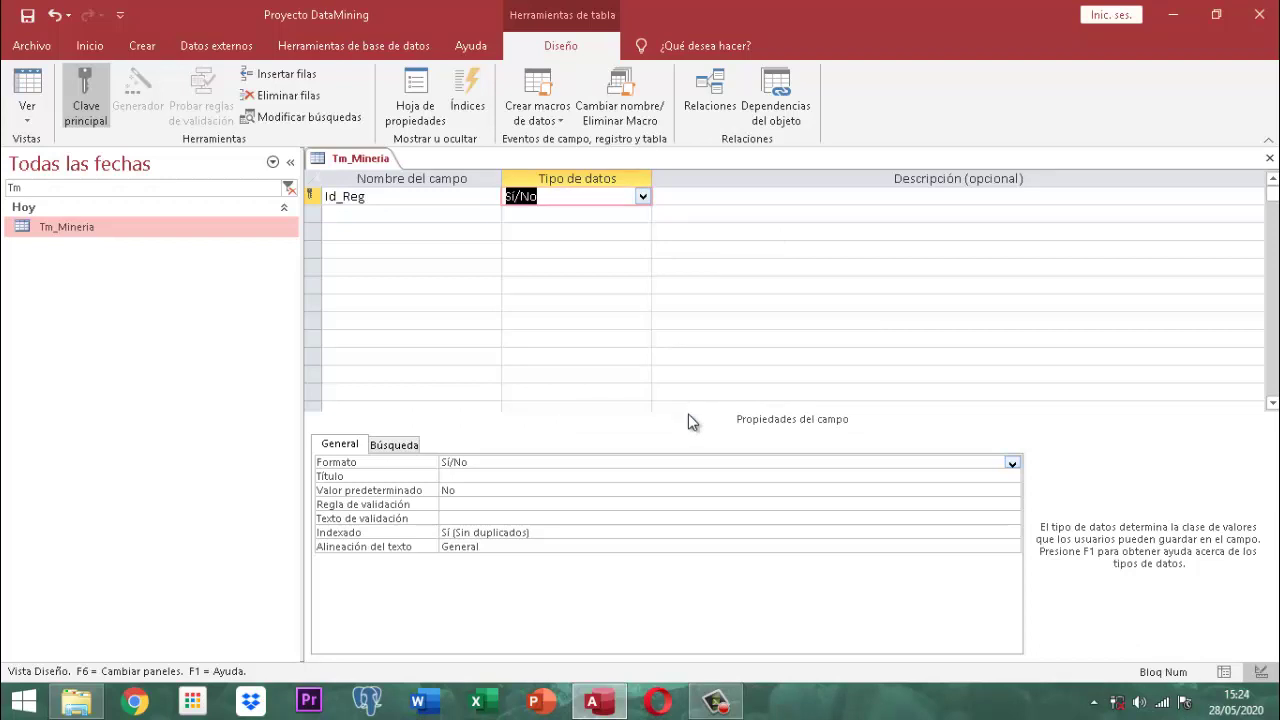
# - Try to change the Id_Reg field's data type to Datos adjuntos and dismiss the notice
pyautogui.hotkey('alt', 'Down')
pyautogui.press('Down')
pyautogui.press('Down')
pyautogui.press('Down')
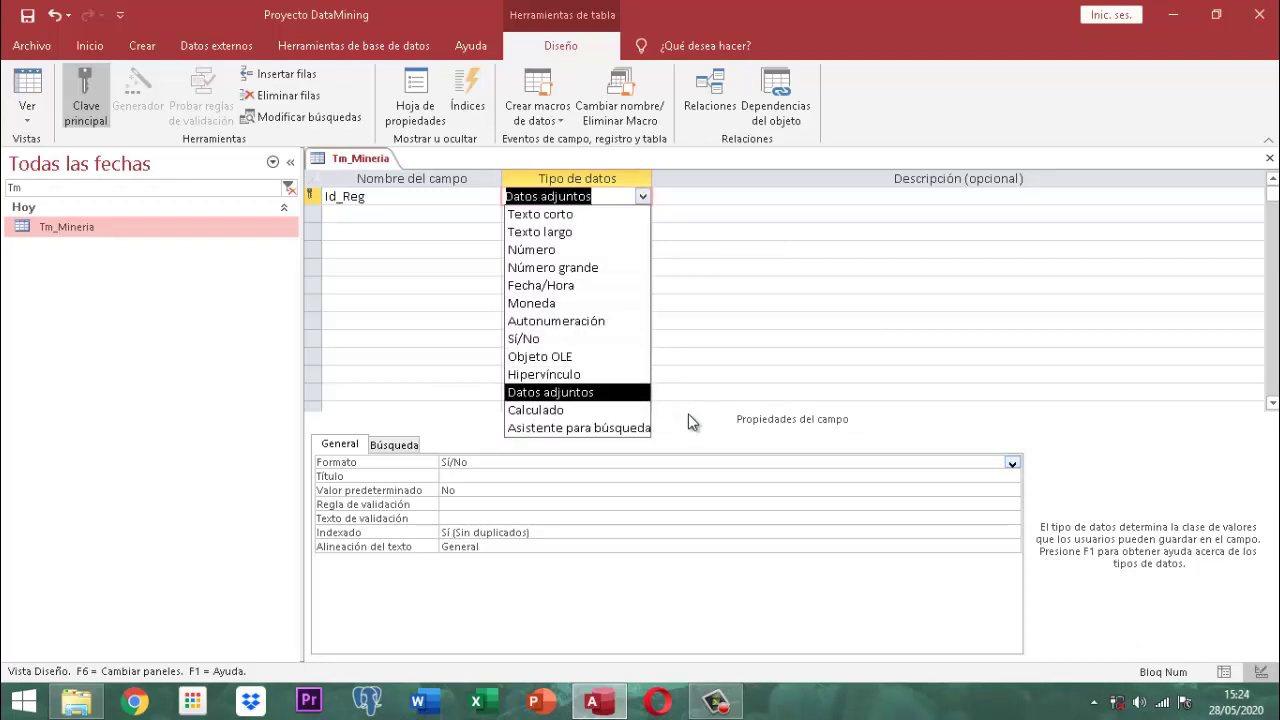
pyautogui.press('Return')
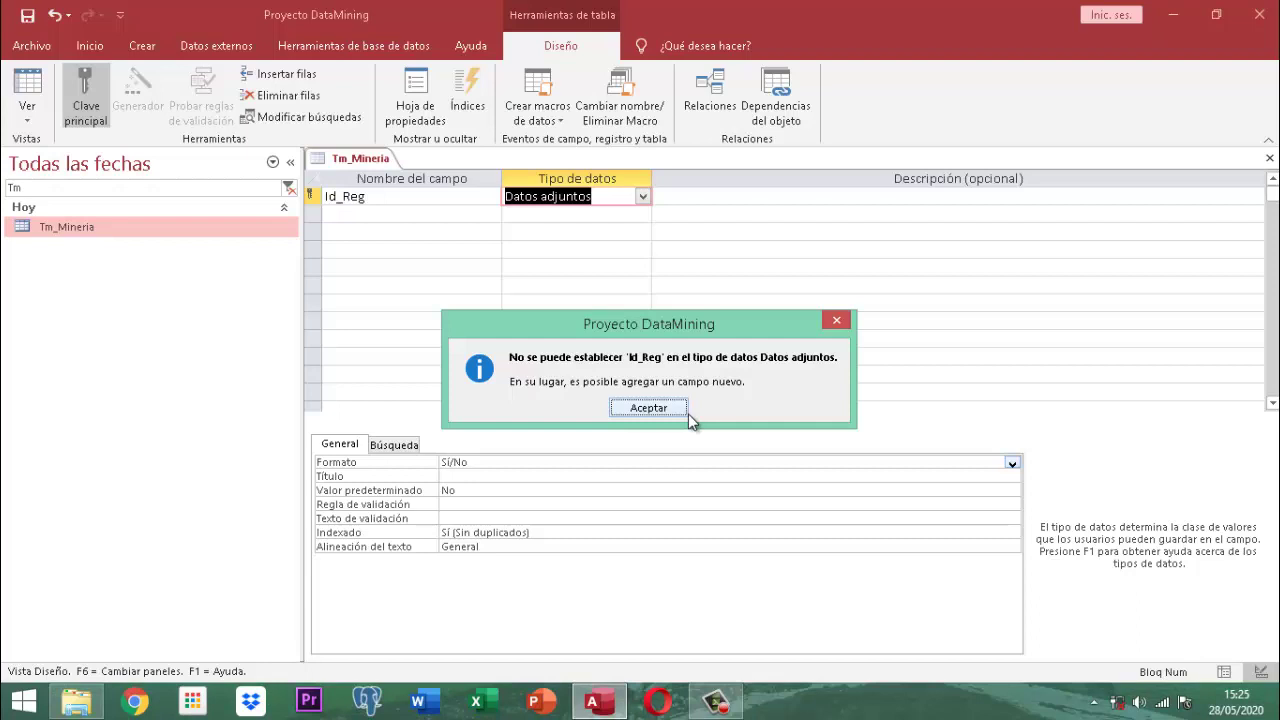
pyautogui.click(838, 321)
# - Try to change the Id_Reg field's data type to Calculado and dismiss the notice
pyautogui.click(643, 198)
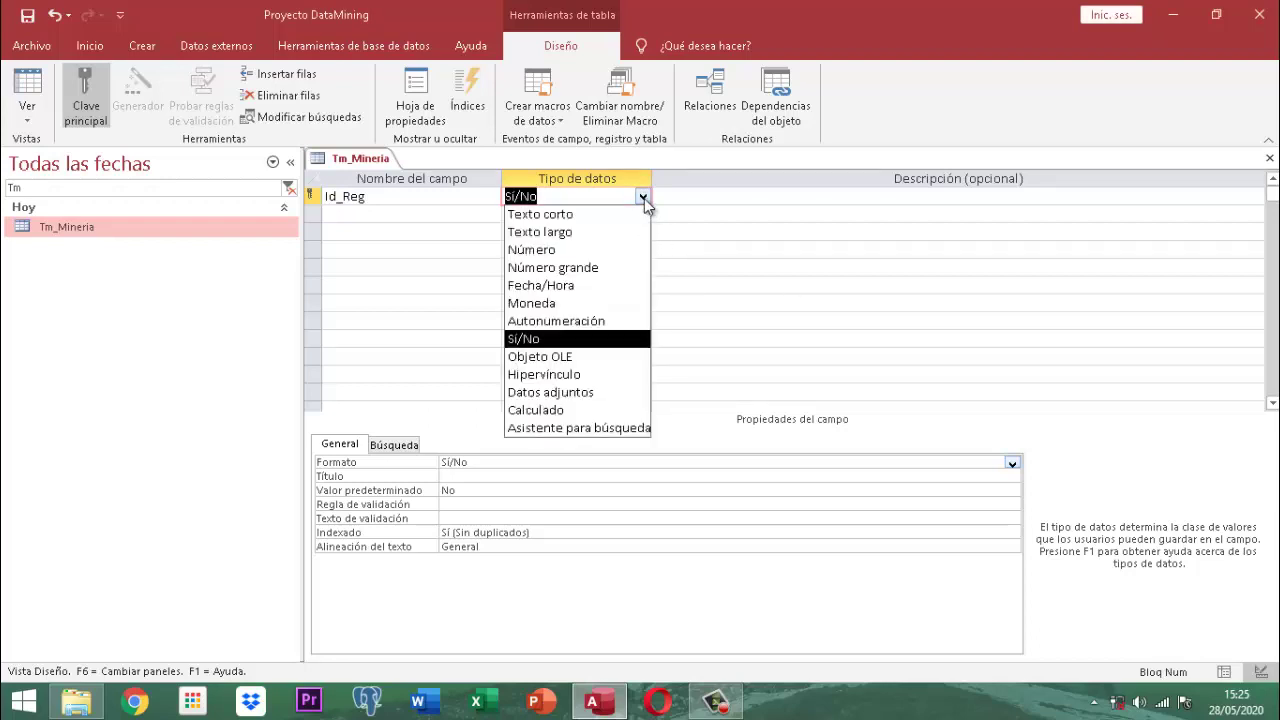
pyautogui.click(546, 412)
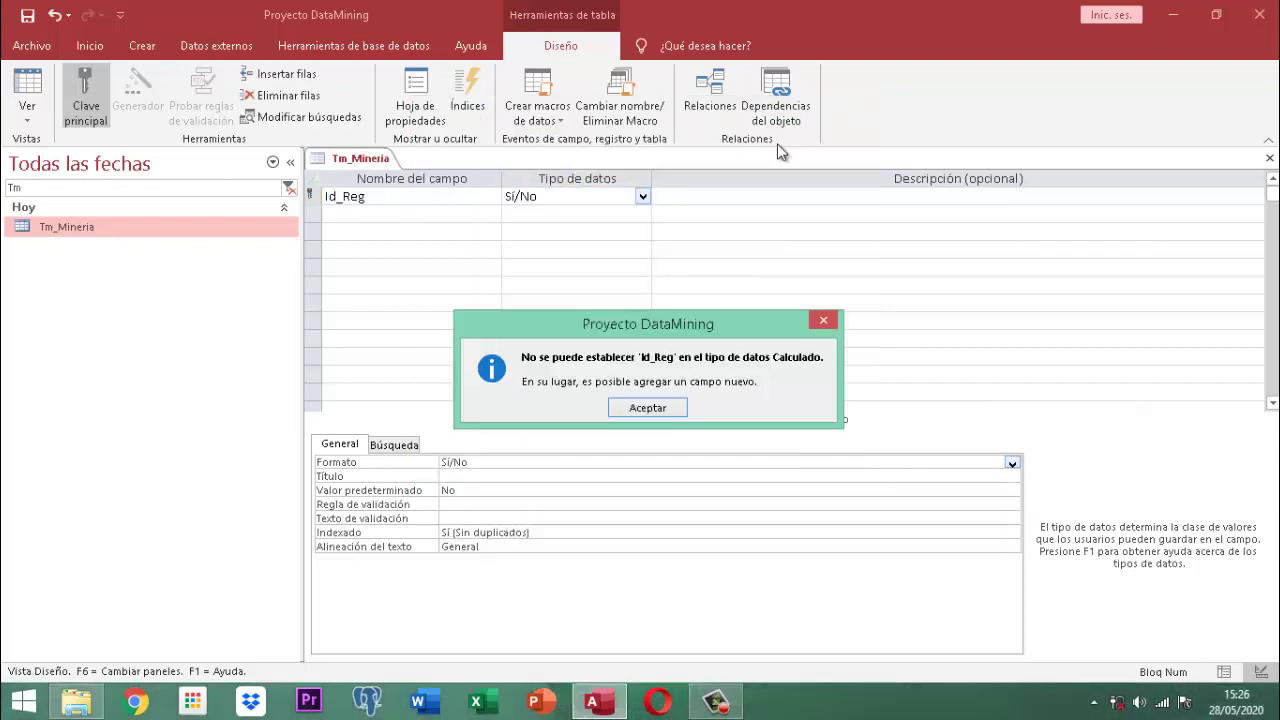
pyautogui.click(820, 320)
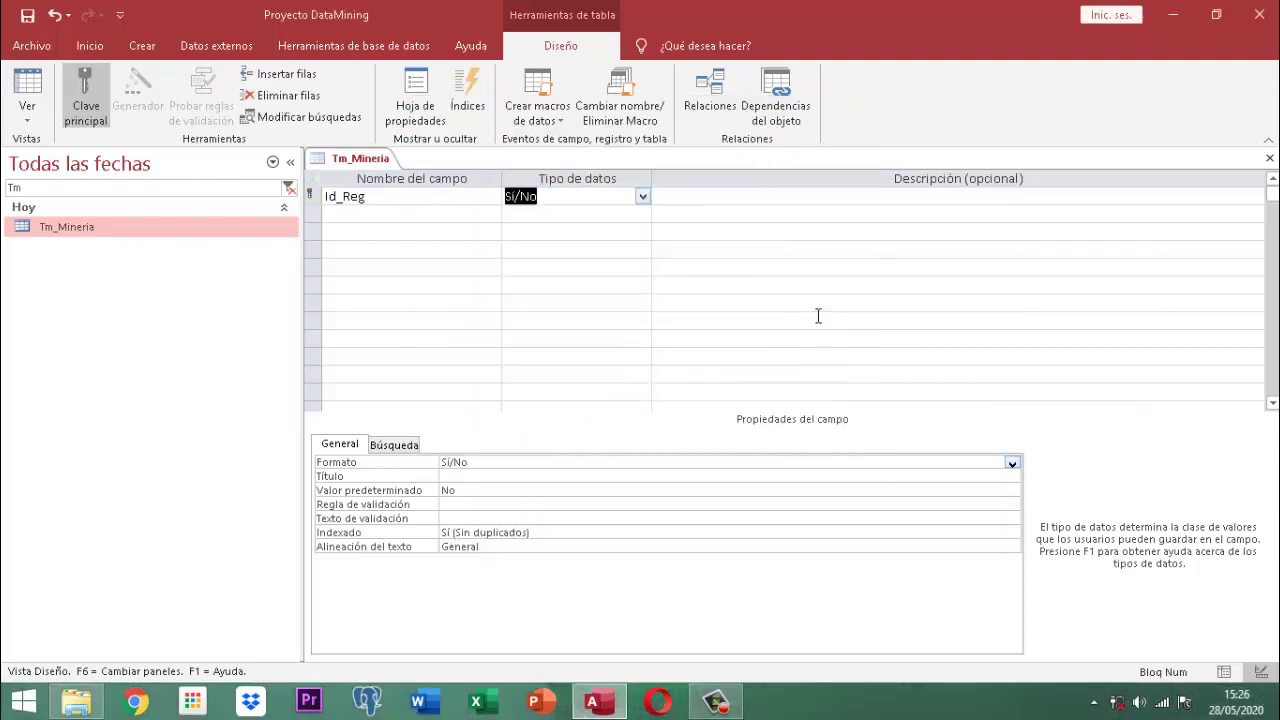
# - Try to start the lookup wizard for the Id_Reg field, cancel at the security warning and dismiss the notices
pyautogui.click(642, 196)
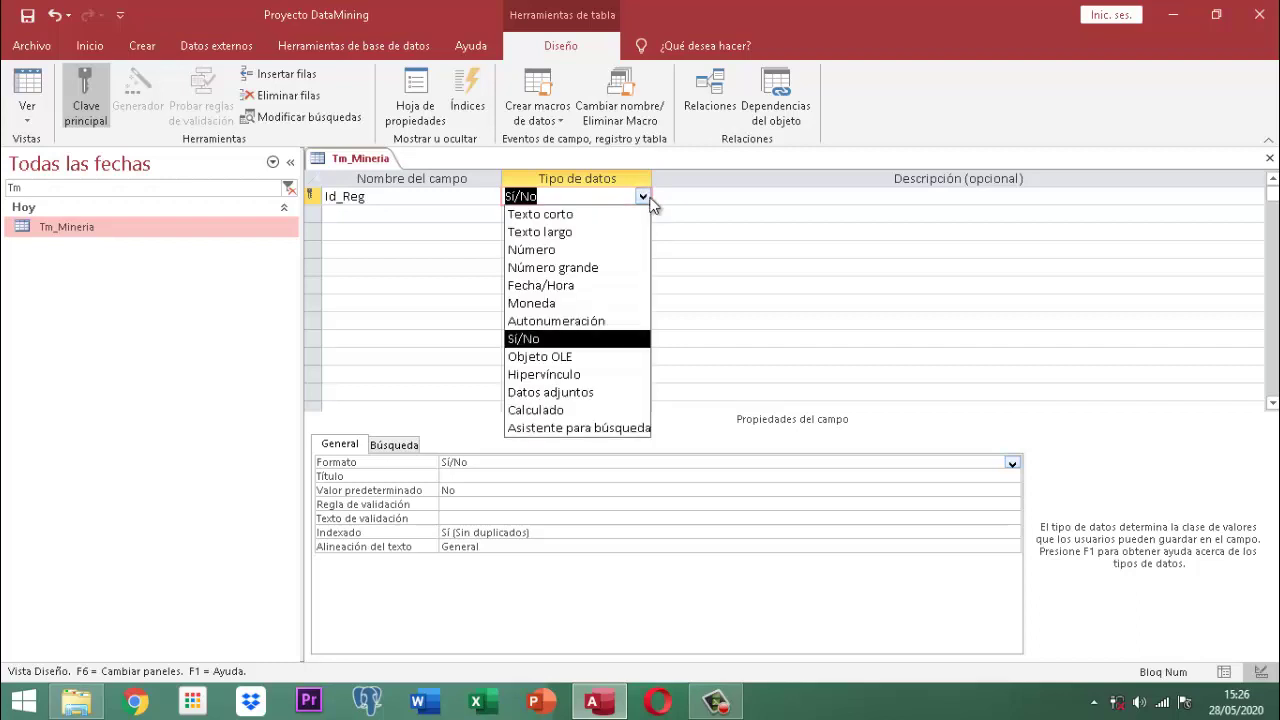
pyautogui.click(605, 428)
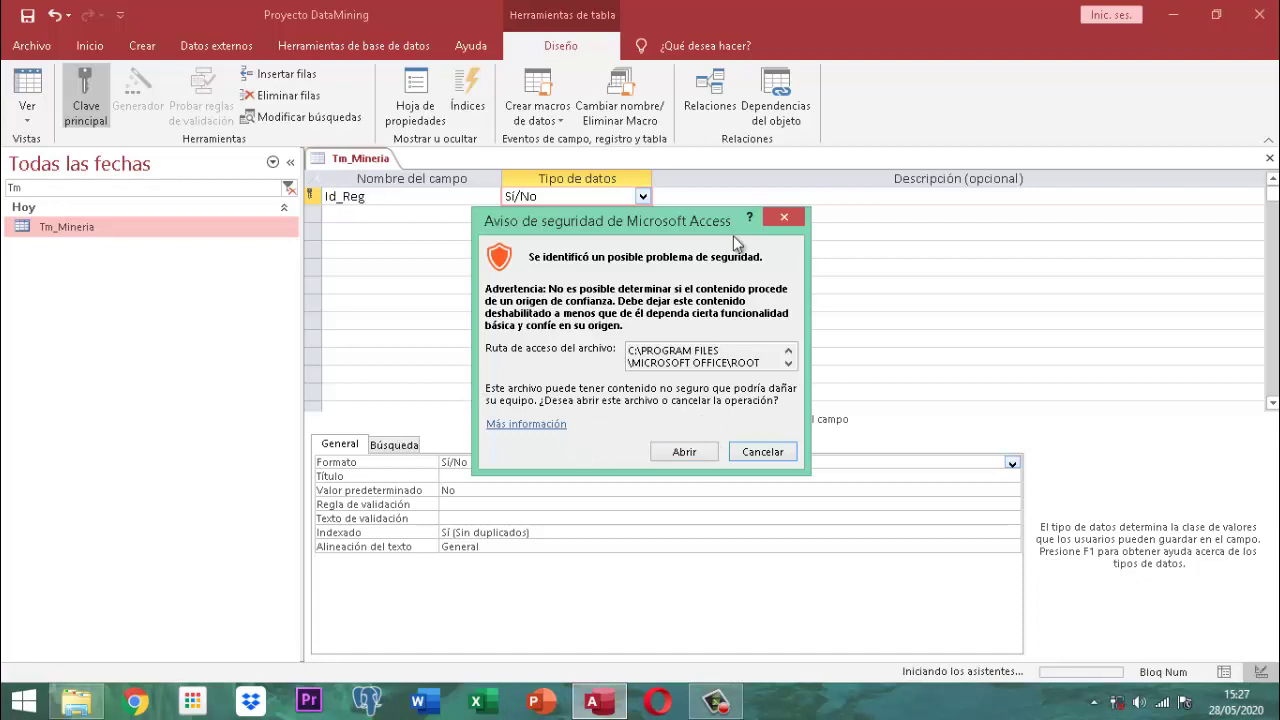
pyautogui.click(785, 218)
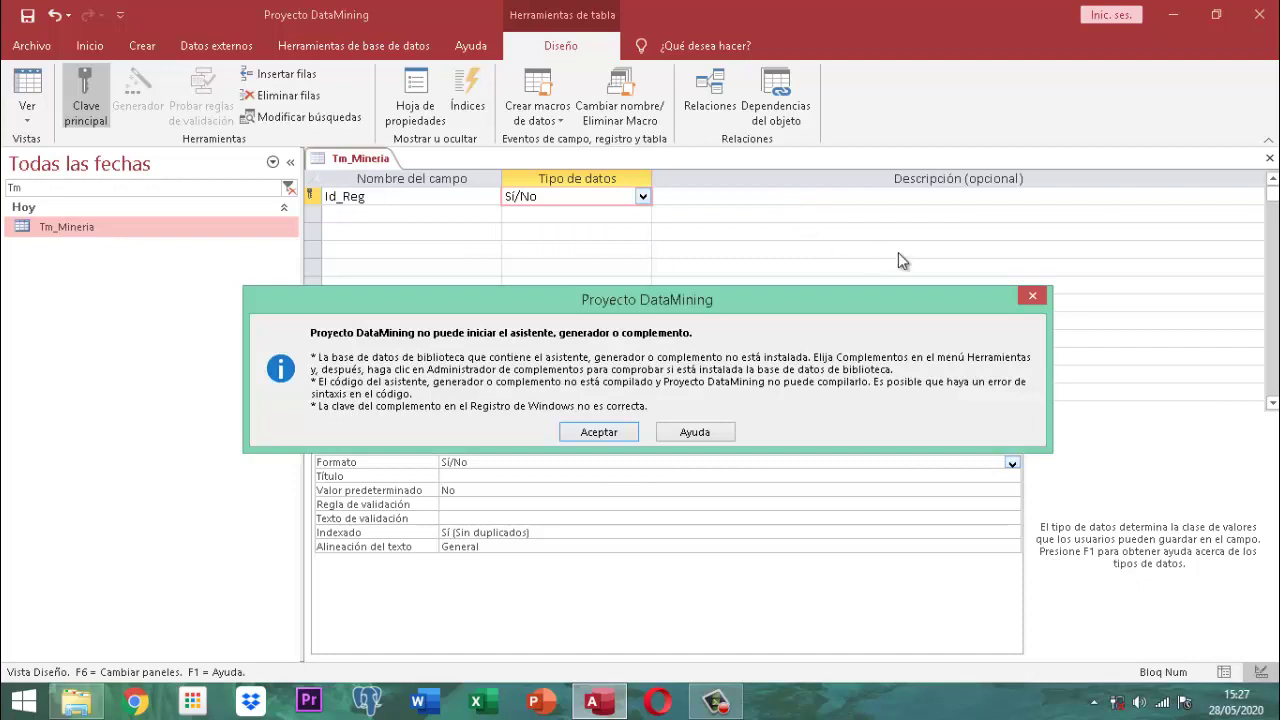
pyautogui.click(1033, 296)
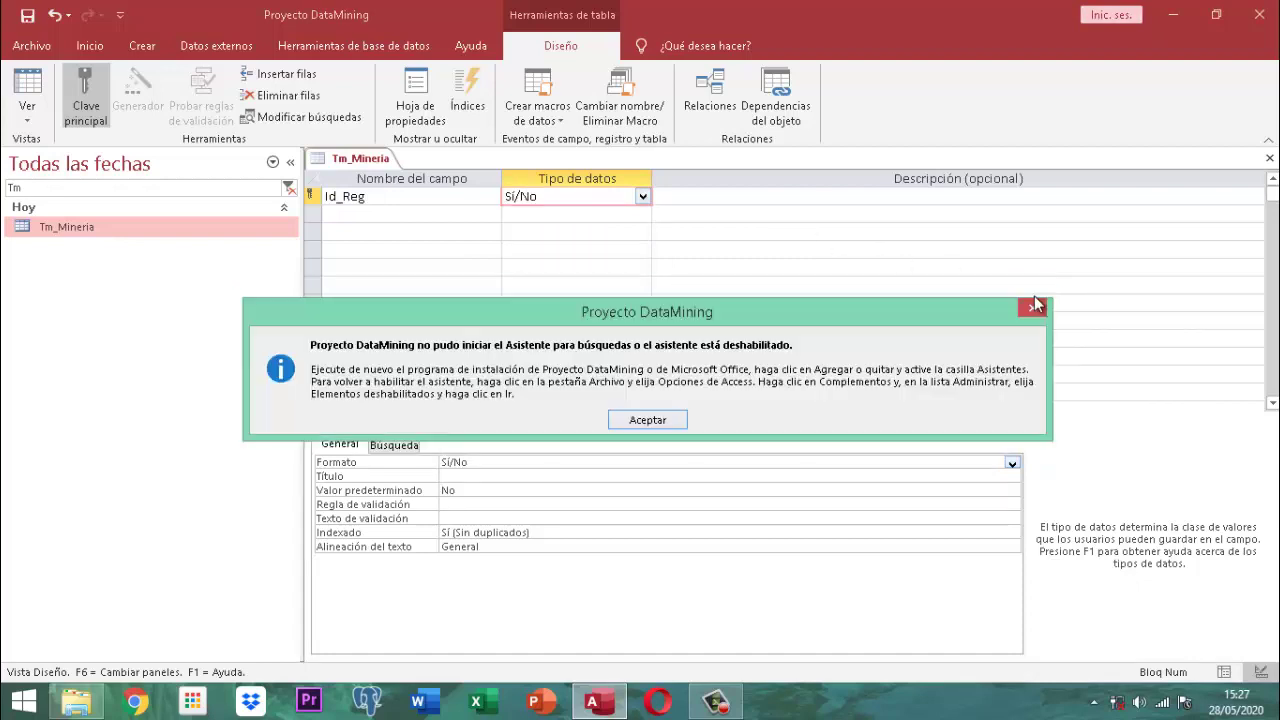
pyautogui.click(628, 420)
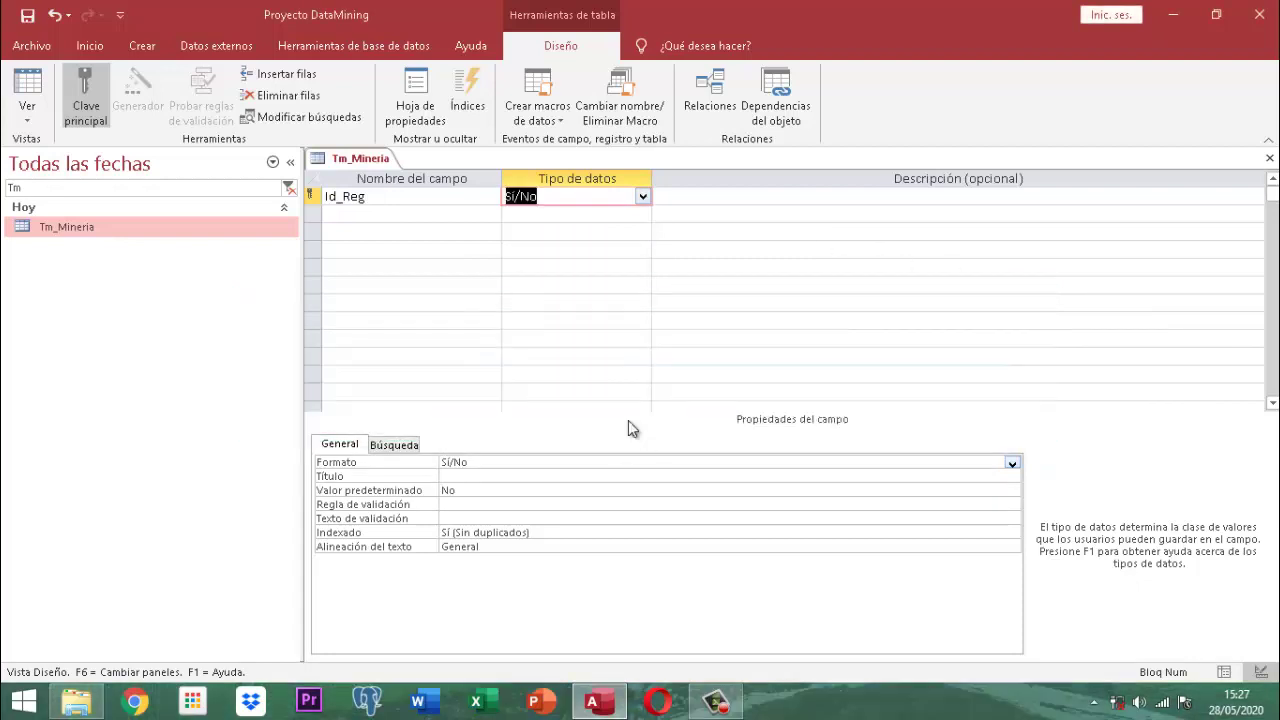
# - Show the lookup properties of the Id_Reg field and change its data type to Número
pyautogui.click(390, 448)
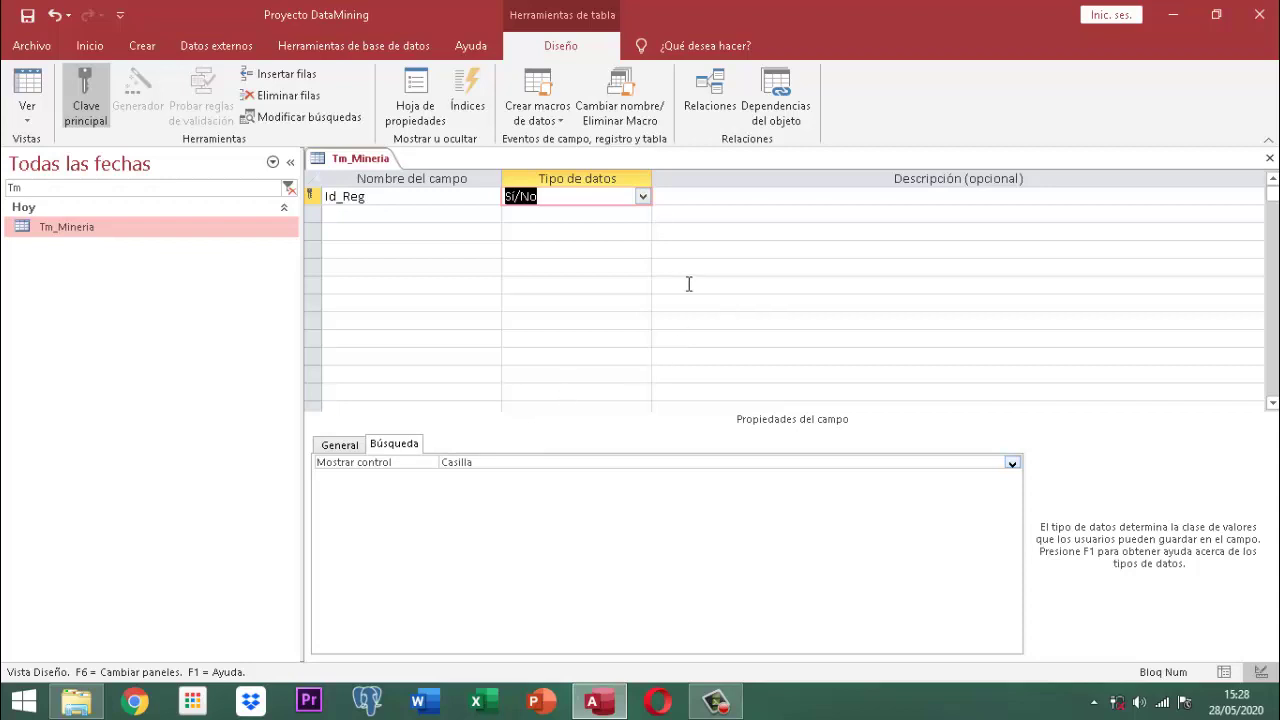
pyautogui.click(643, 197)
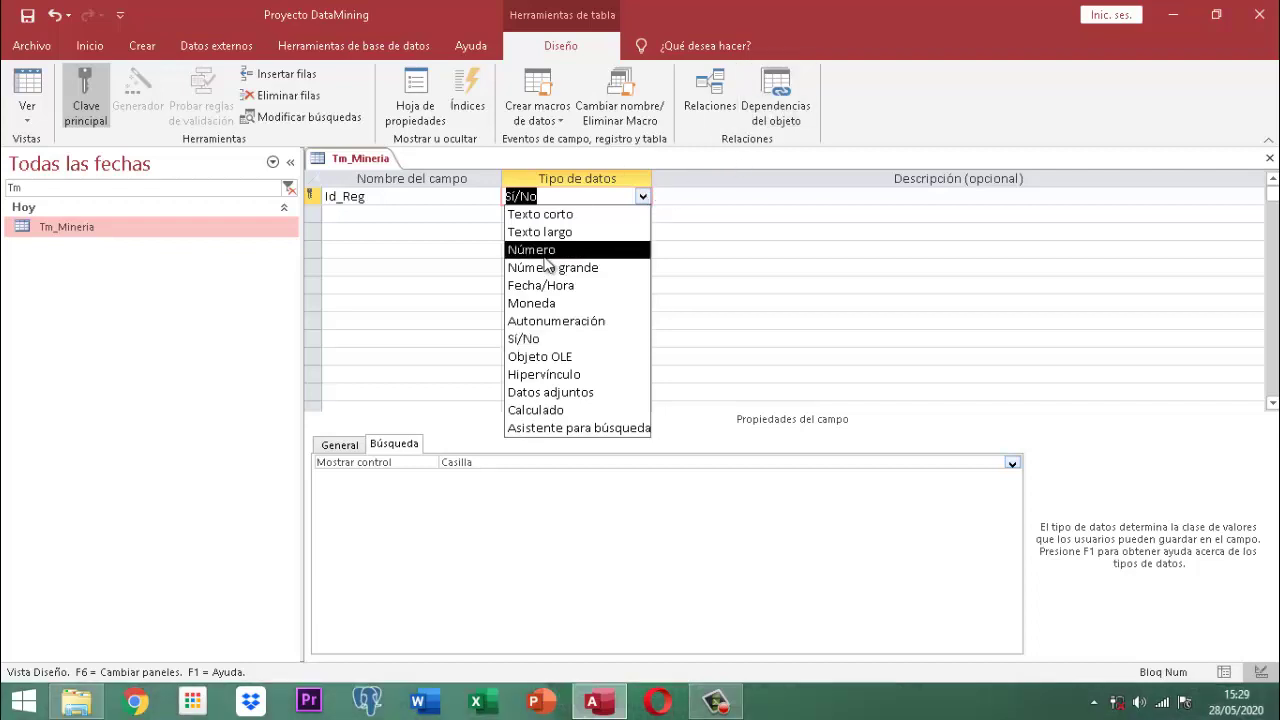
pyautogui.press('Escape')
pyautogui.write('n')
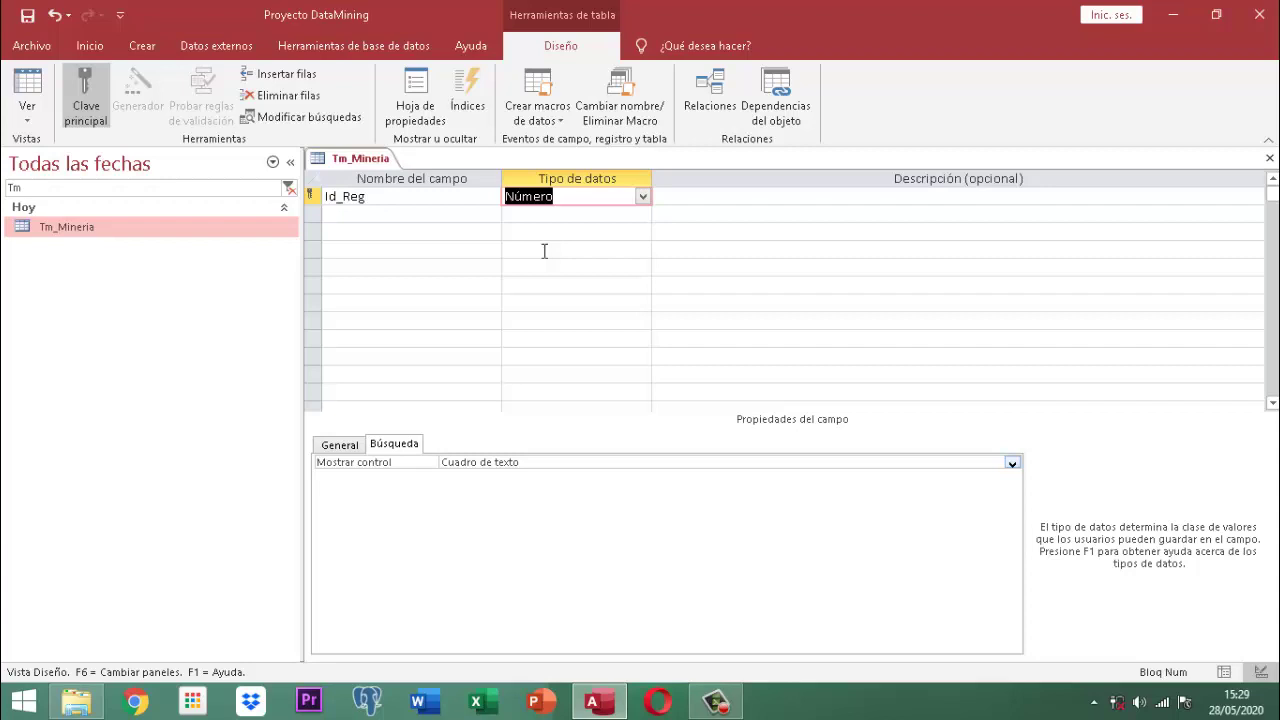
pyautogui.press('Tab')
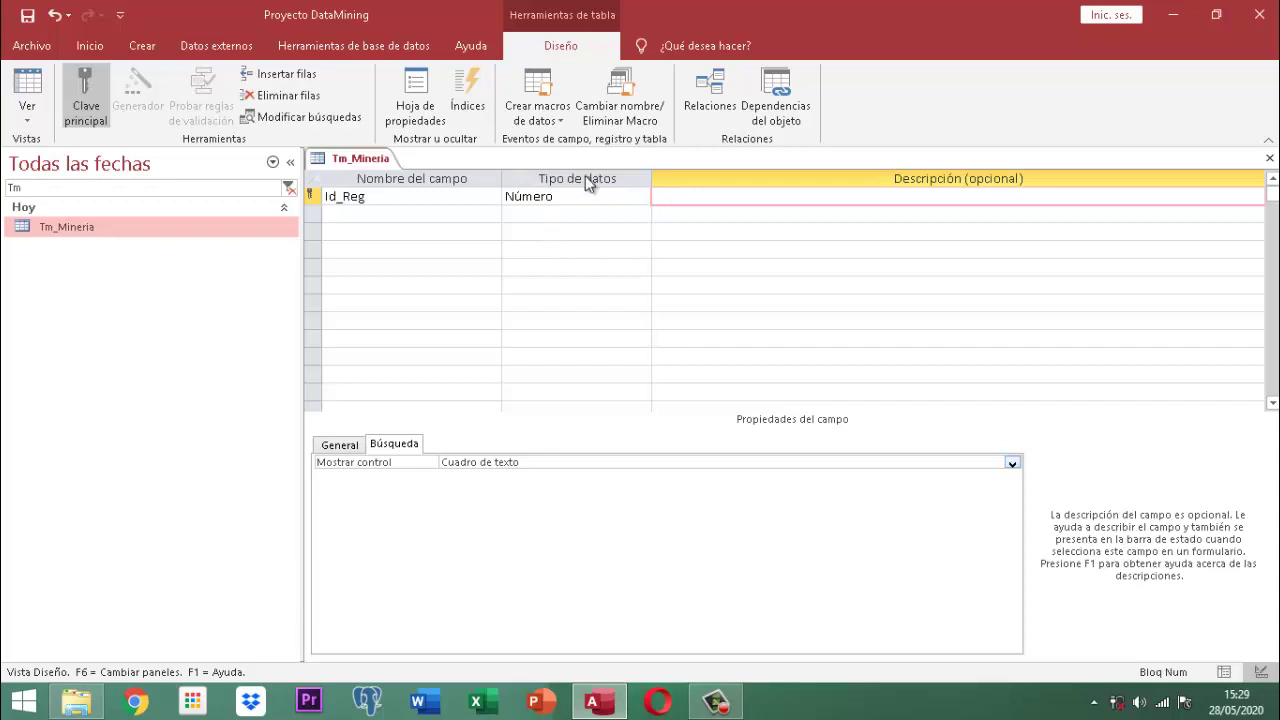
# - Show the general properties of the Id_Reg field and step through its field size options from Byte to Decimal
pyautogui.click(323, 449)
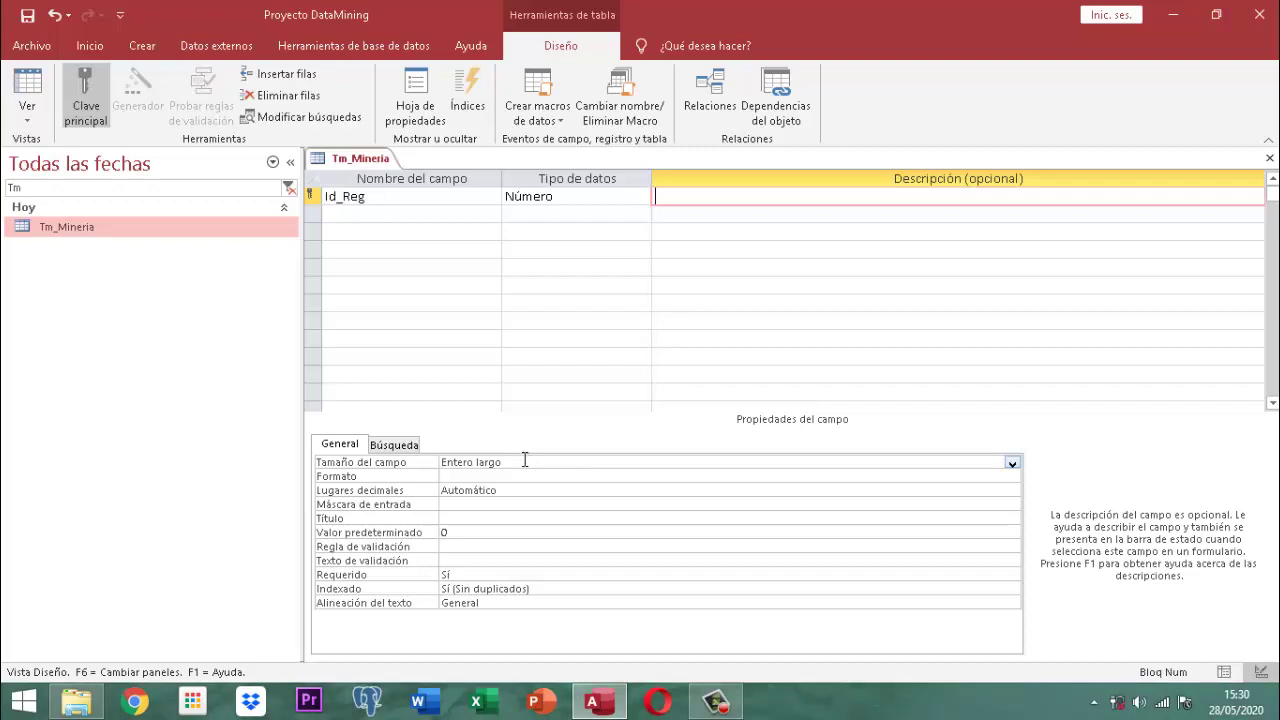
pyautogui.click(1013, 465)
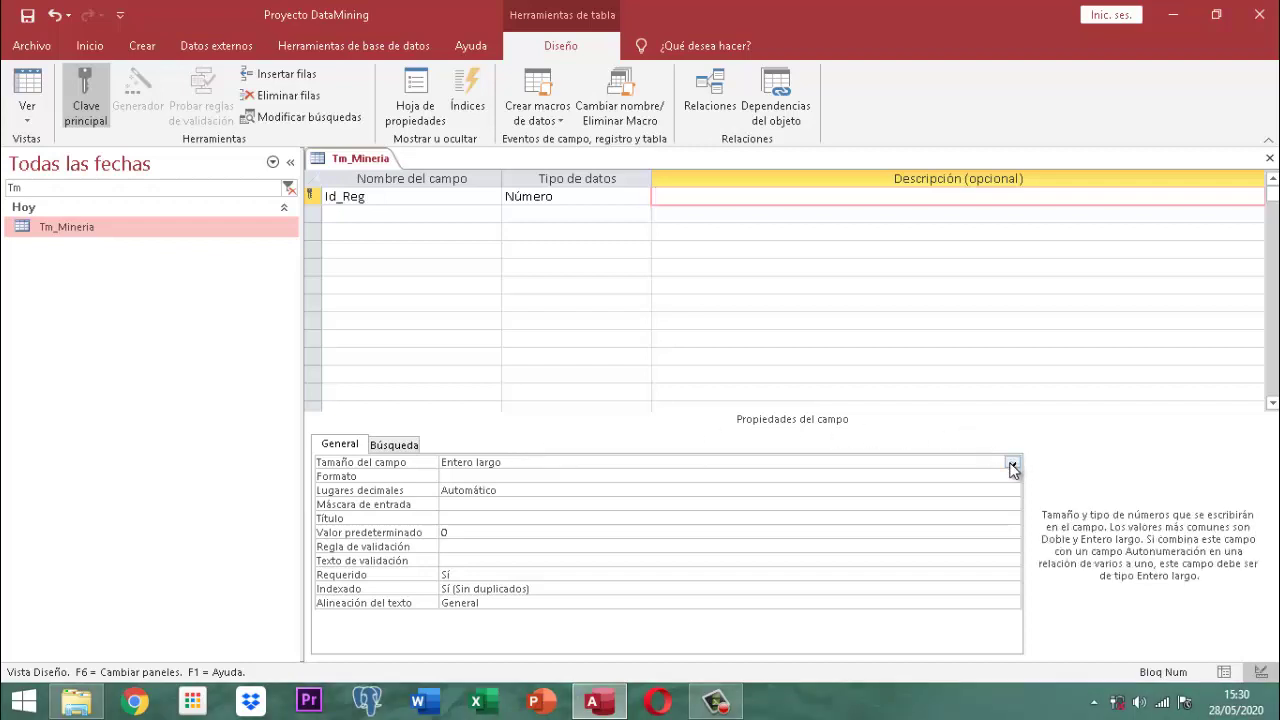
pyautogui.click(1013, 466)
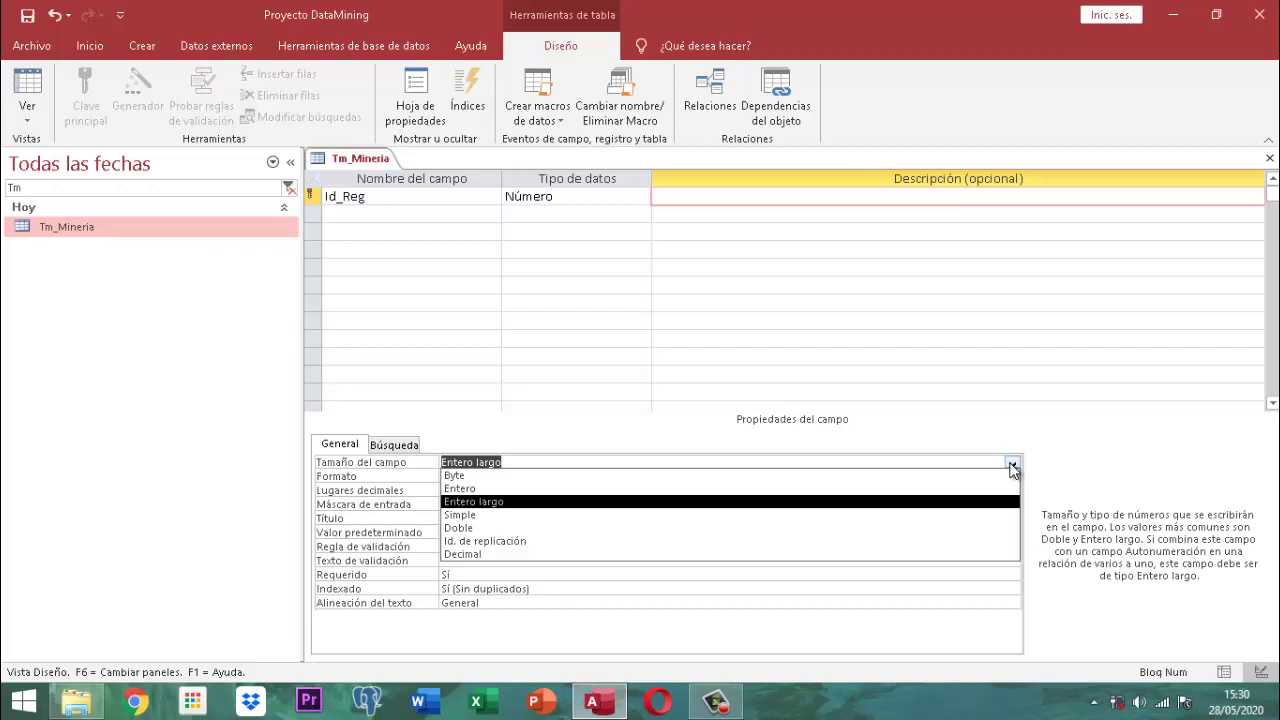
pyautogui.press('Up')
pyautogui.press('Up')
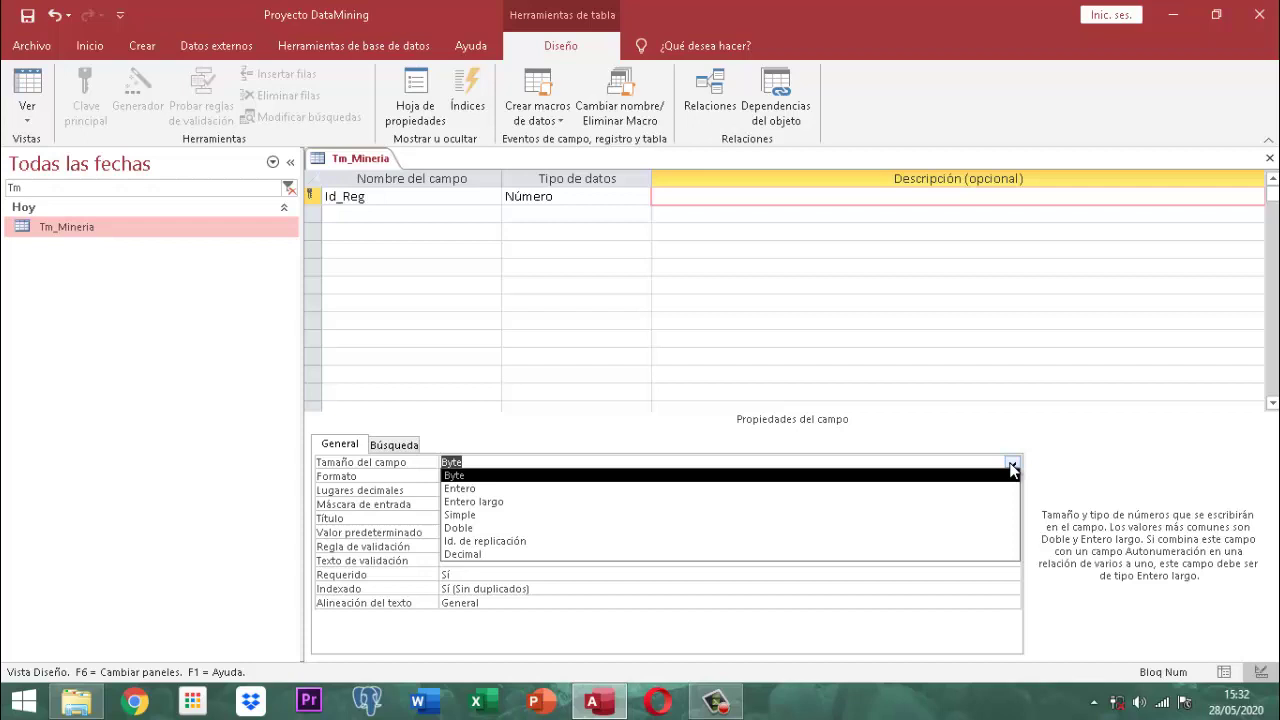
pyautogui.press('Down')
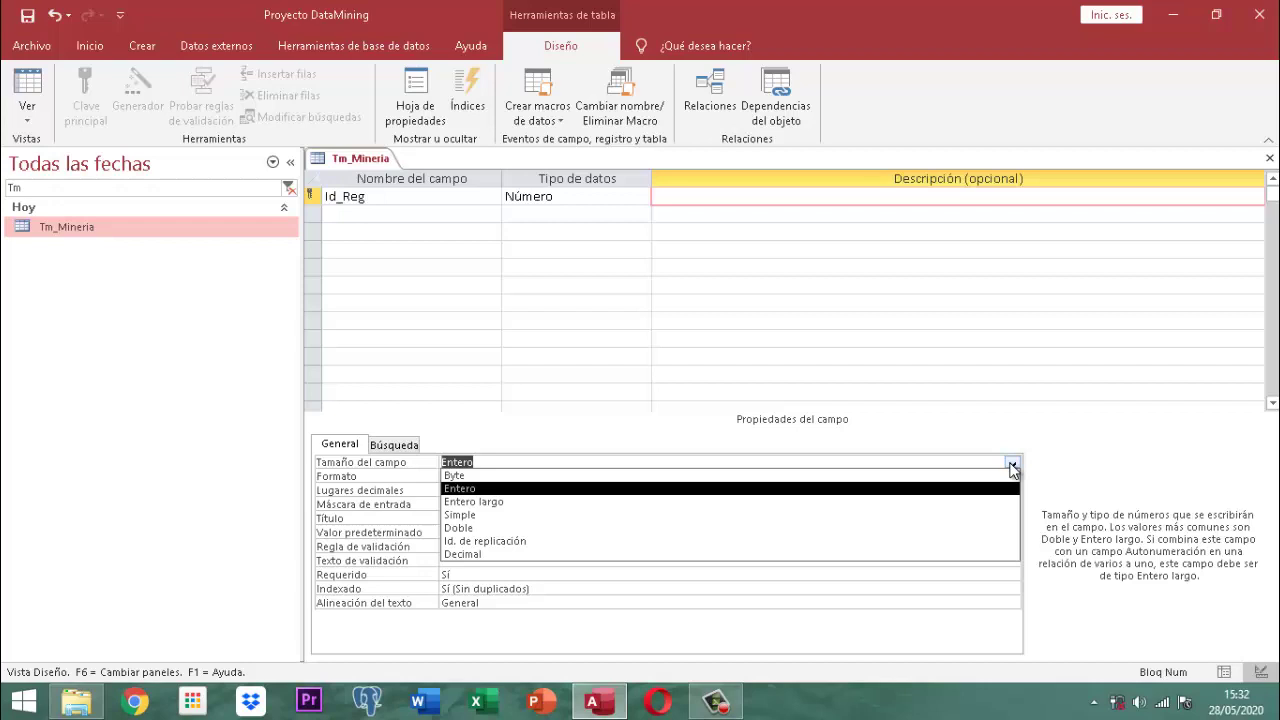
pyautogui.press('Down')
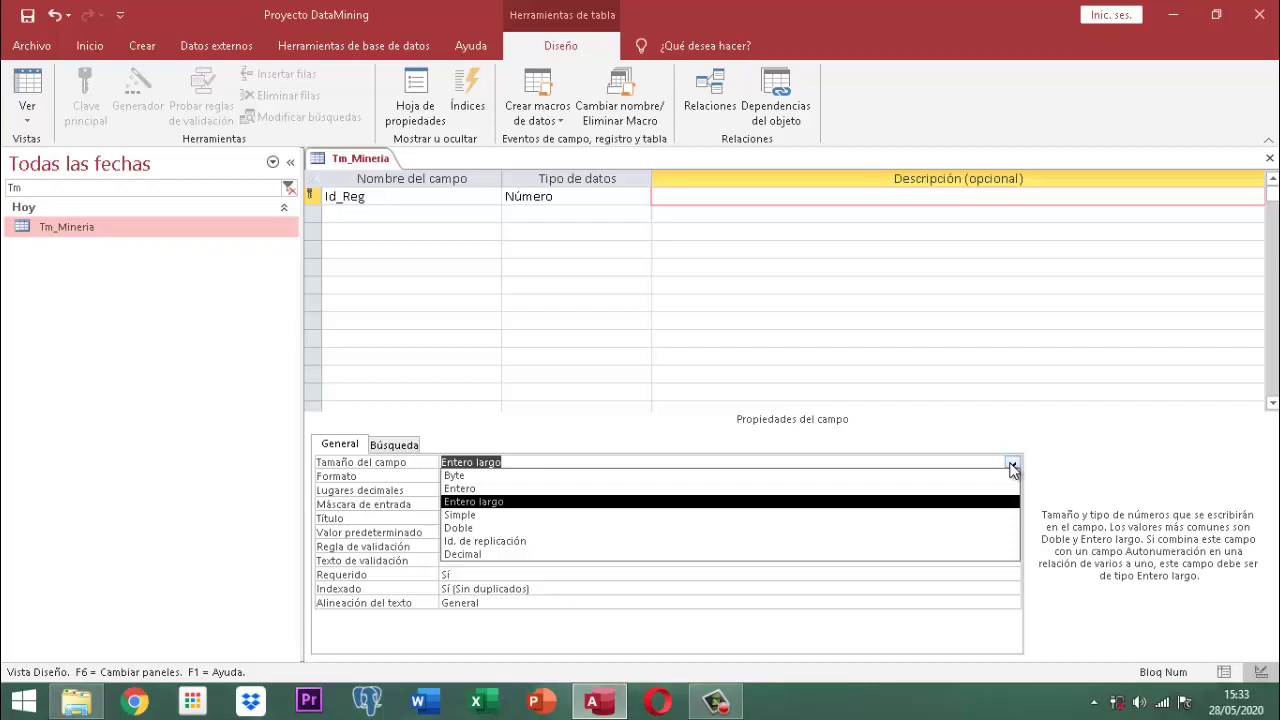
pyautogui.press('Down')
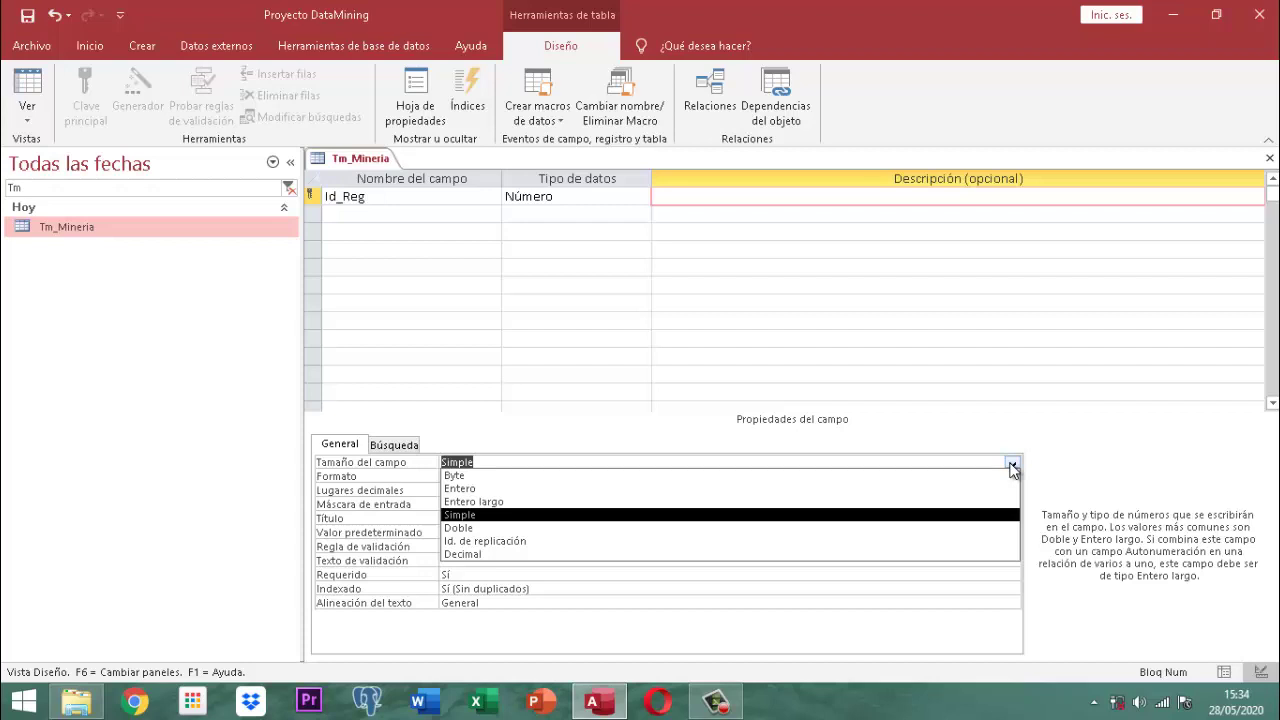
pyautogui.press('Down')
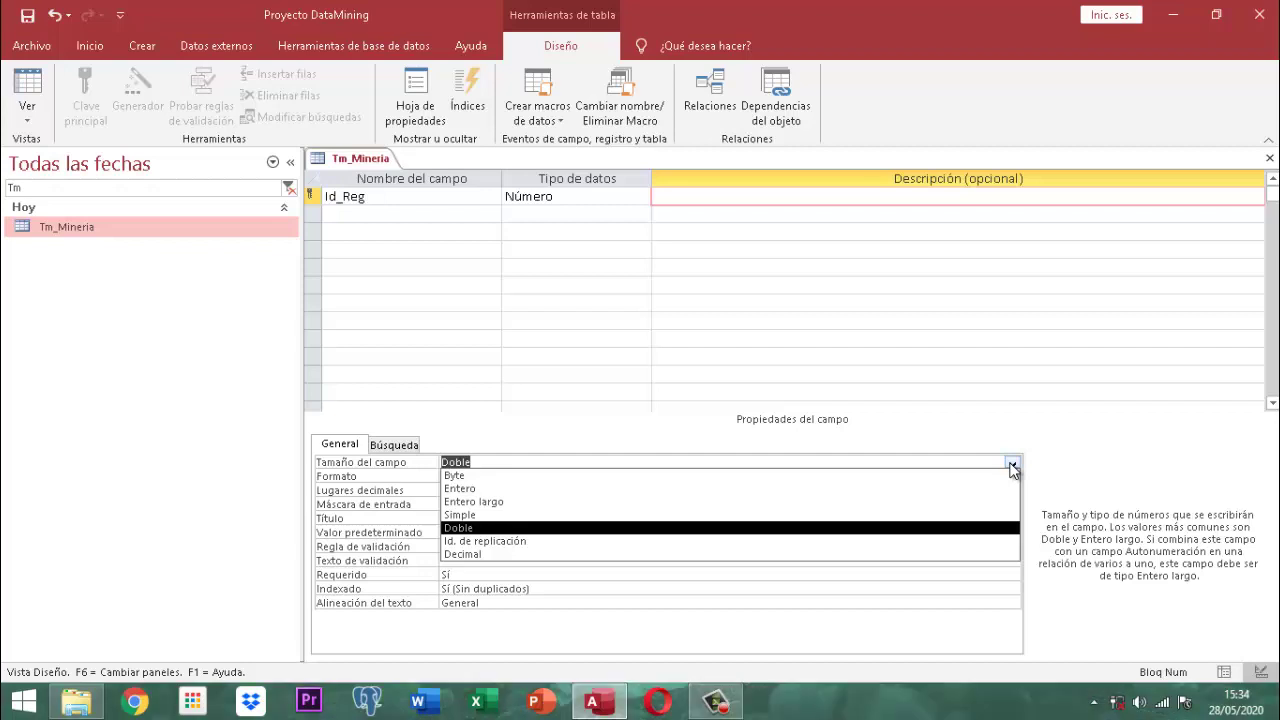
pyautogui.press('Down')
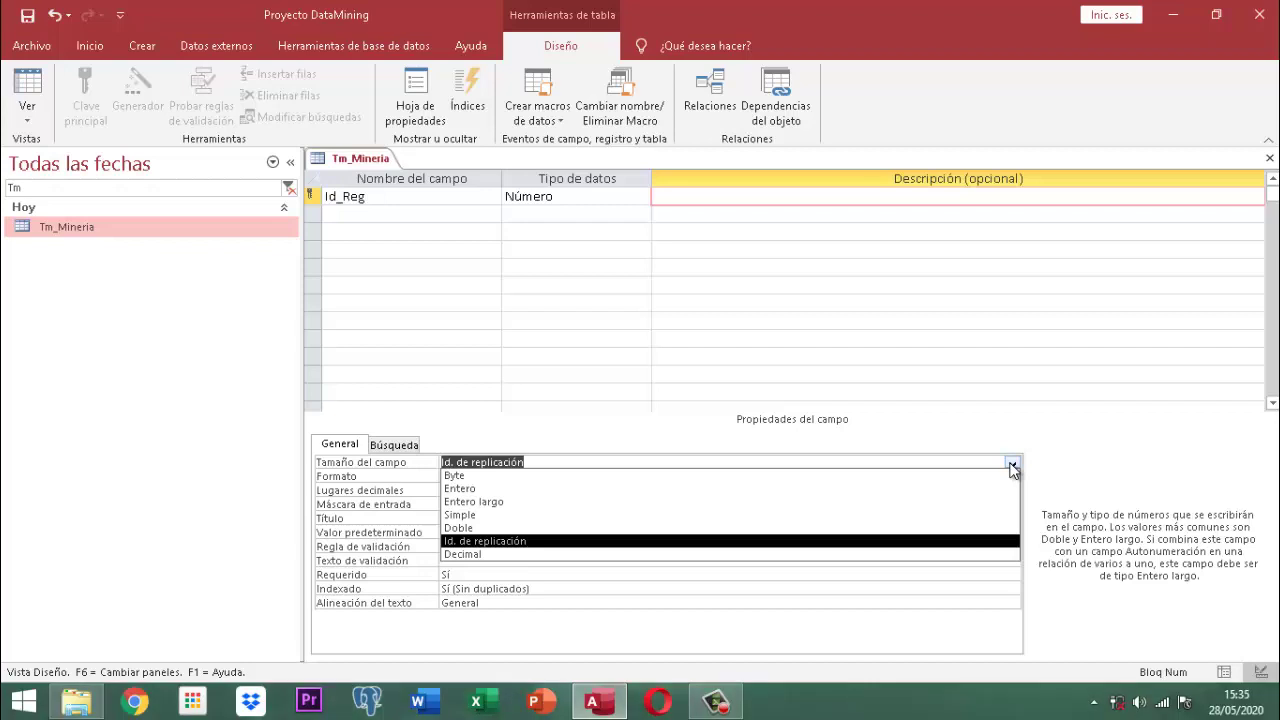
pyautogui.press('Down')
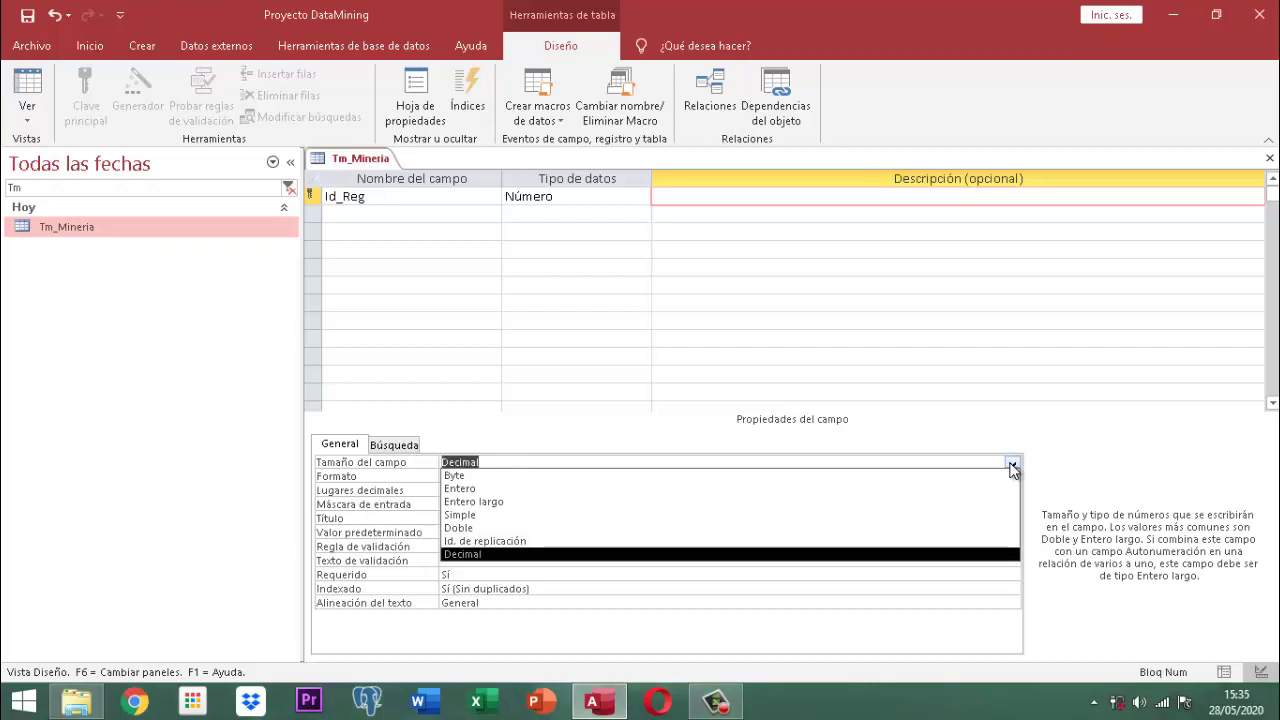
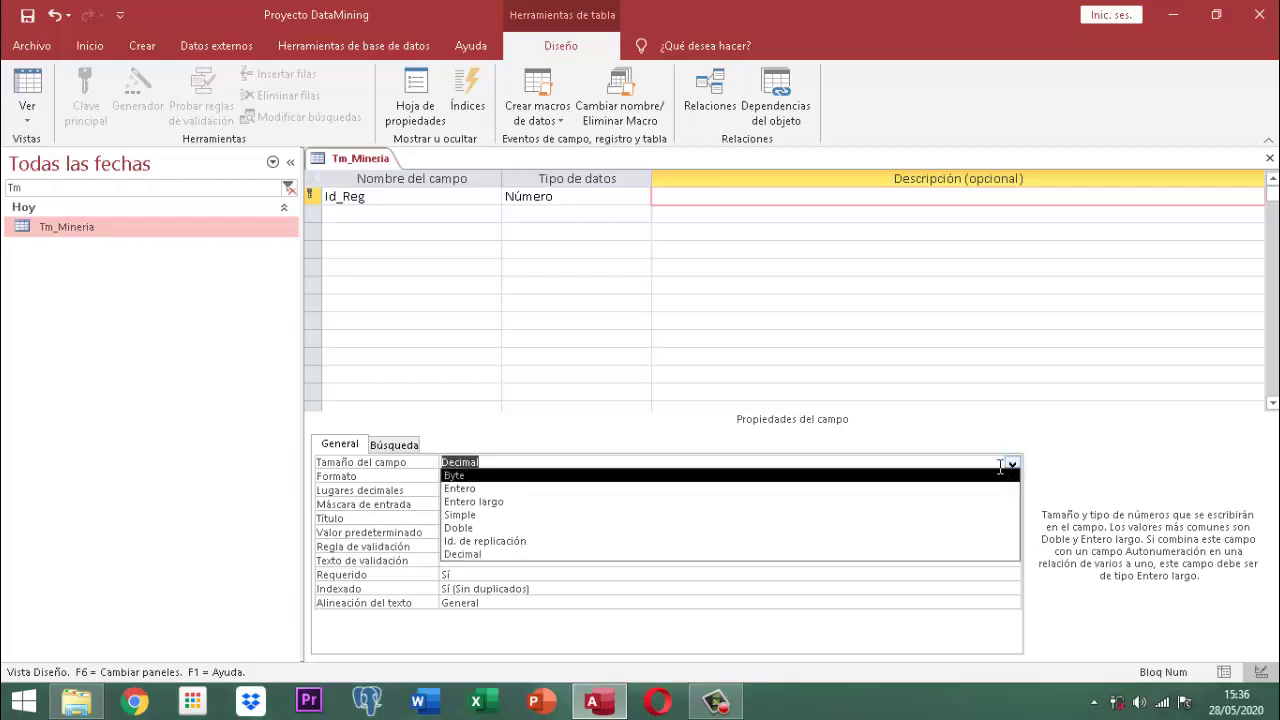
# - Change the Id_Reg field's data type to Número grande and list the available formats
pyautogui.click(627, 204)
pyautogui.click(627, 204)
pyautogui.click(643, 197)
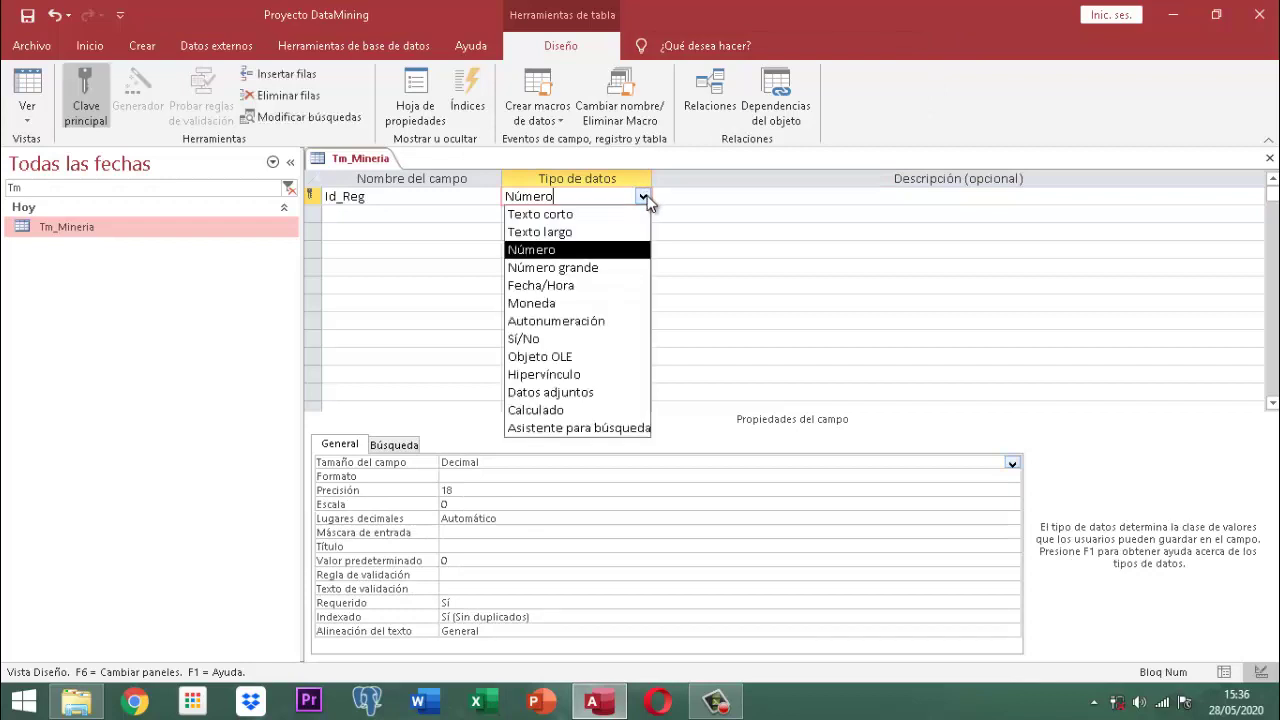
pyautogui.click(603, 267)
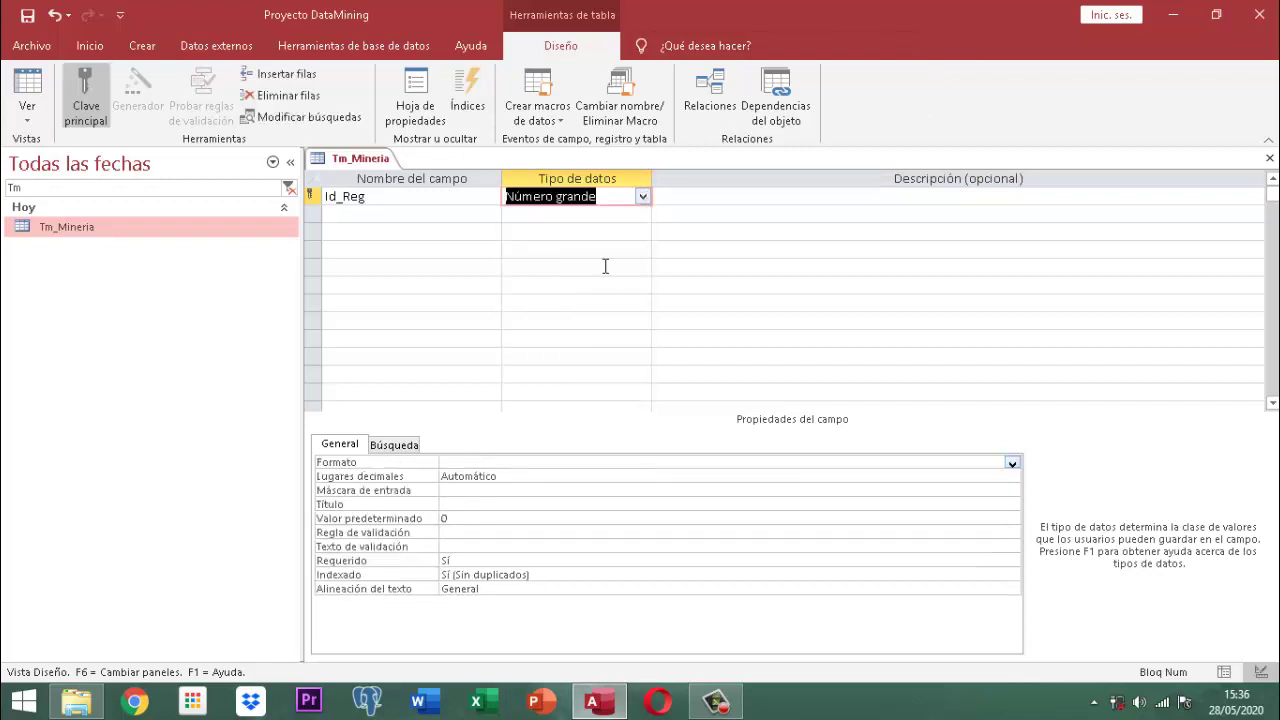
pyautogui.click(521, 464)
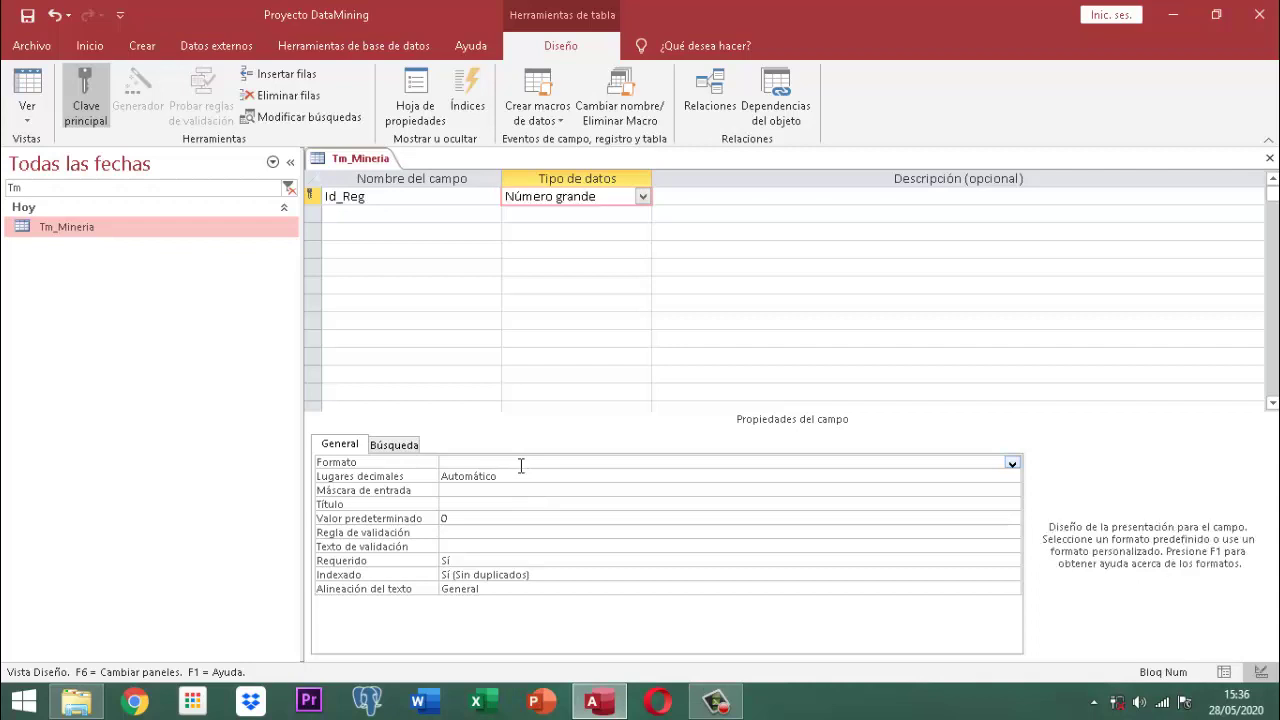
pyautogui.click(1012, 465)
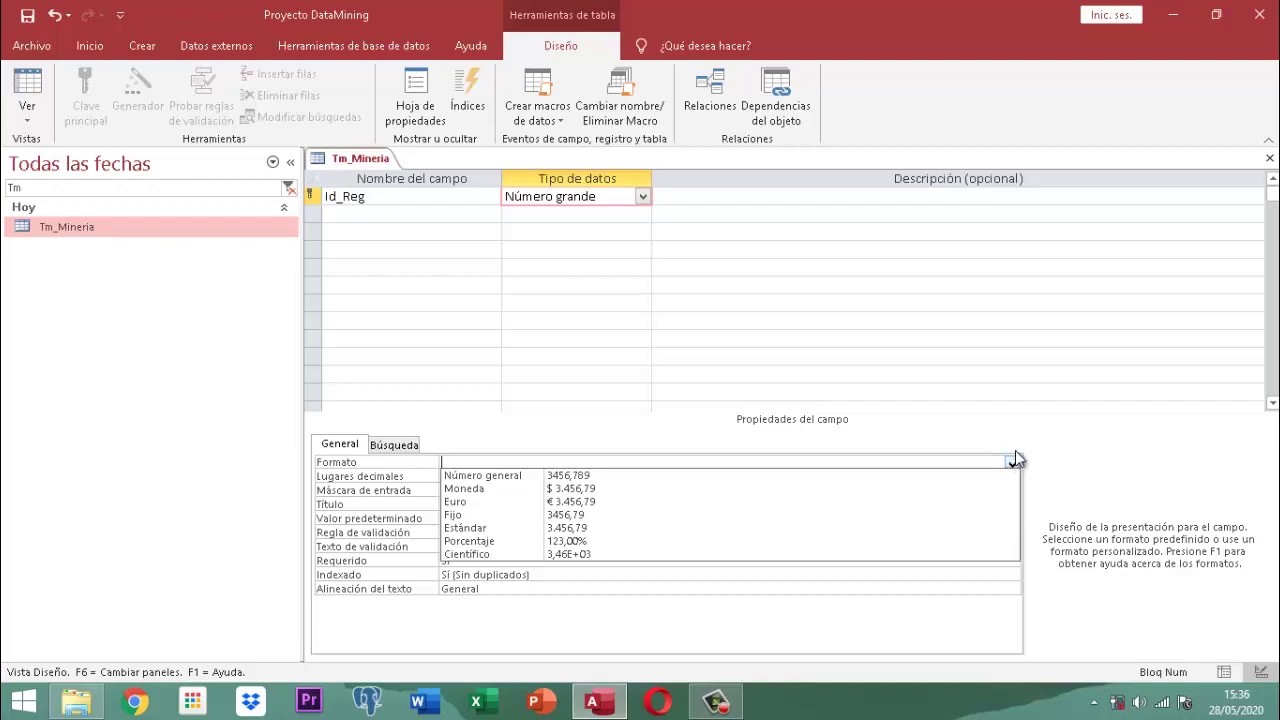
# - Change the Id_Reg field's data type to Moneda and list its format options
pyautogui.click(640, 197)
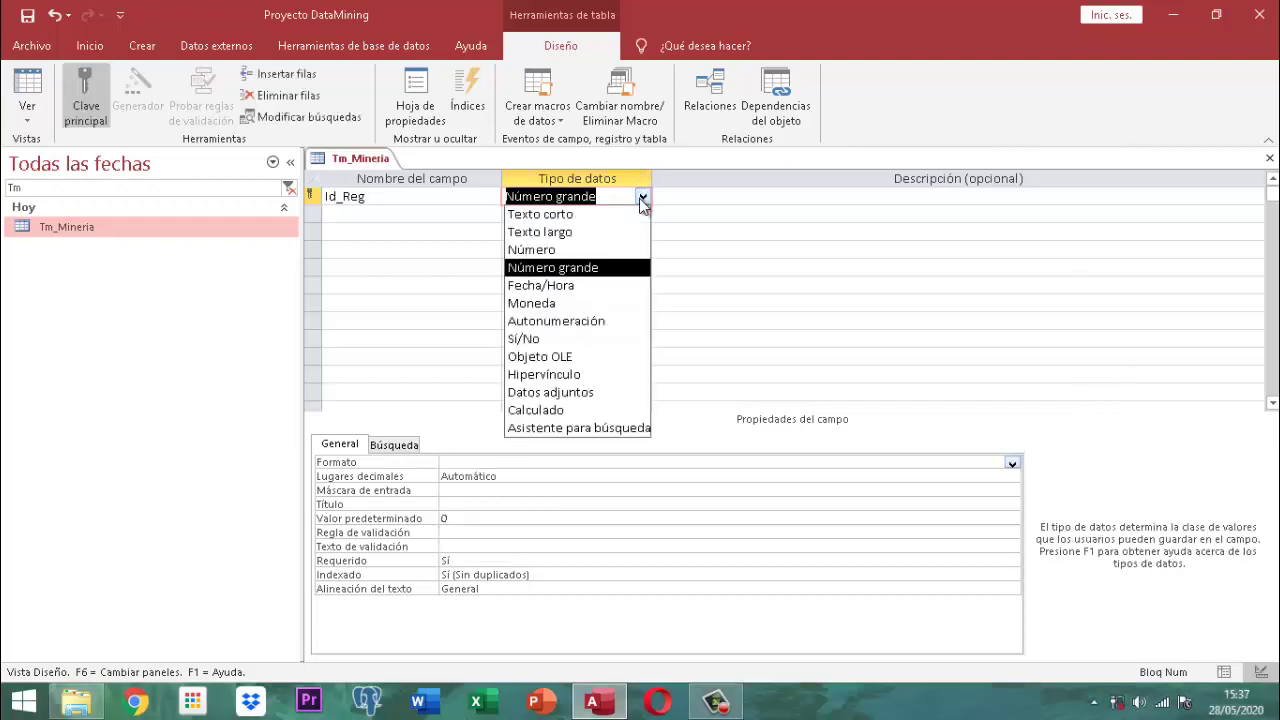
pyautogui.click(545, 303)
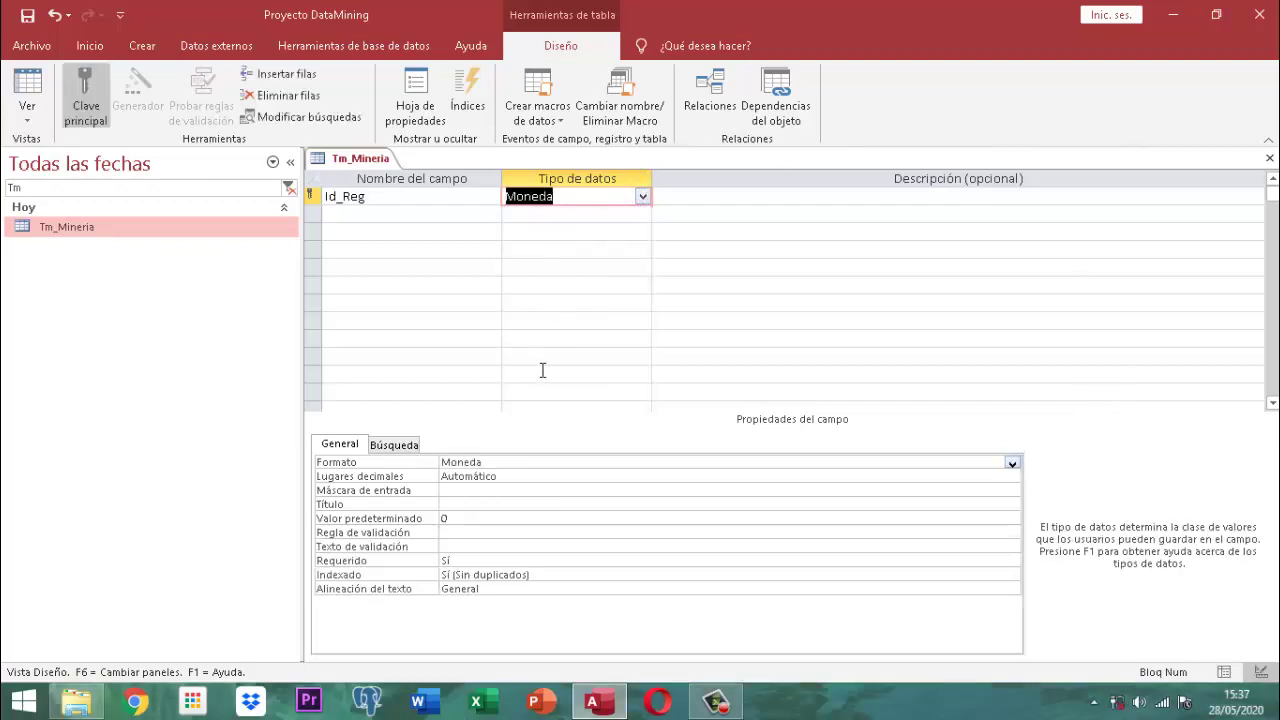
pyautogui.click(527, 462)
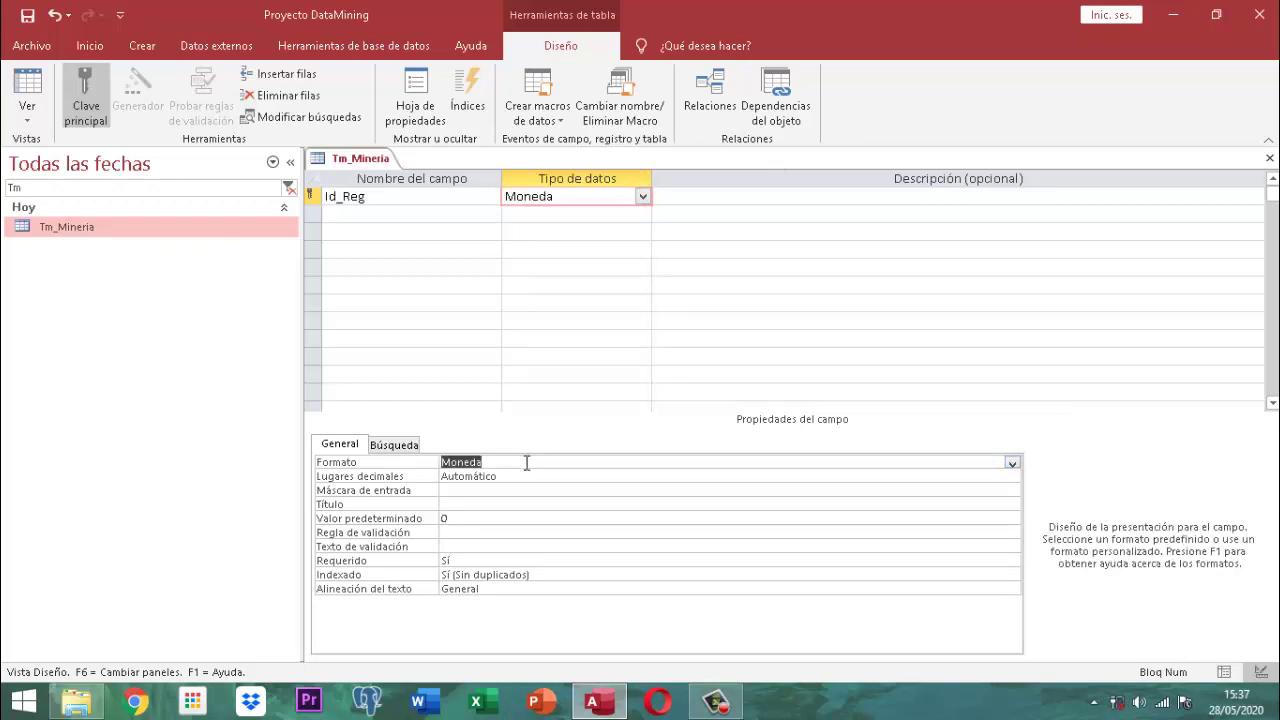
pyautogui.click(527, 462)
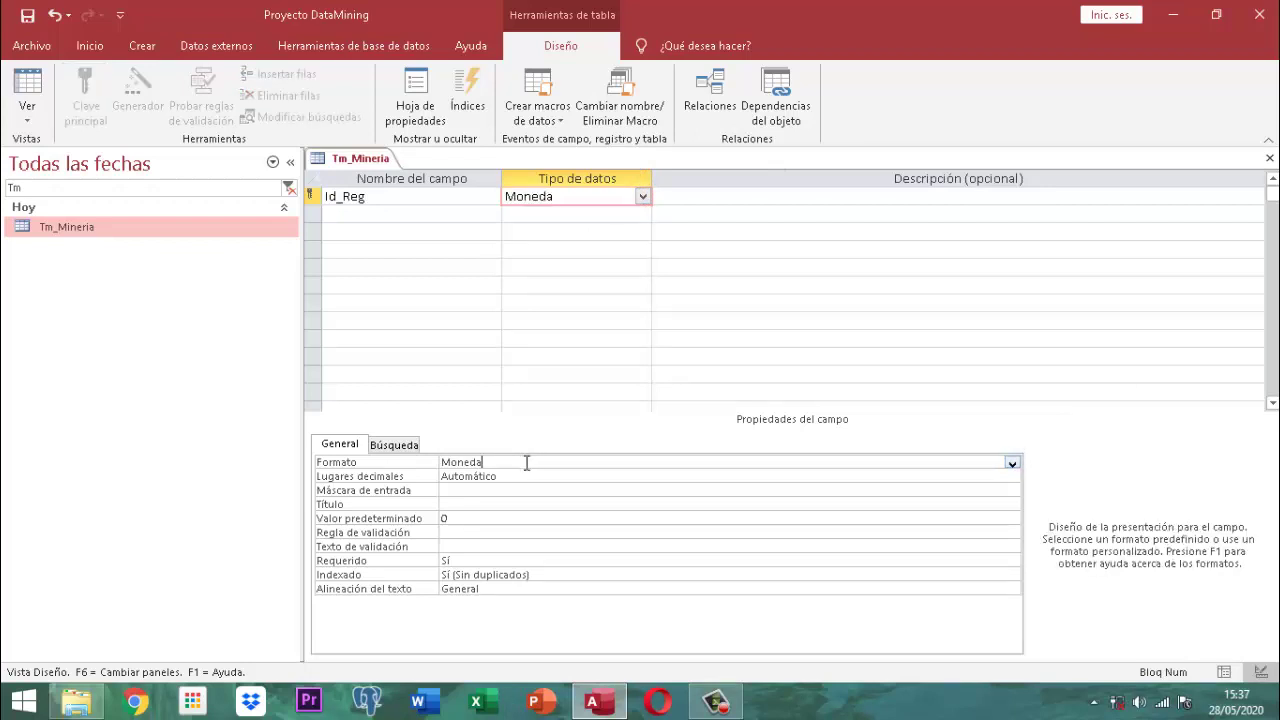
pyautogui.click(1012, 464)
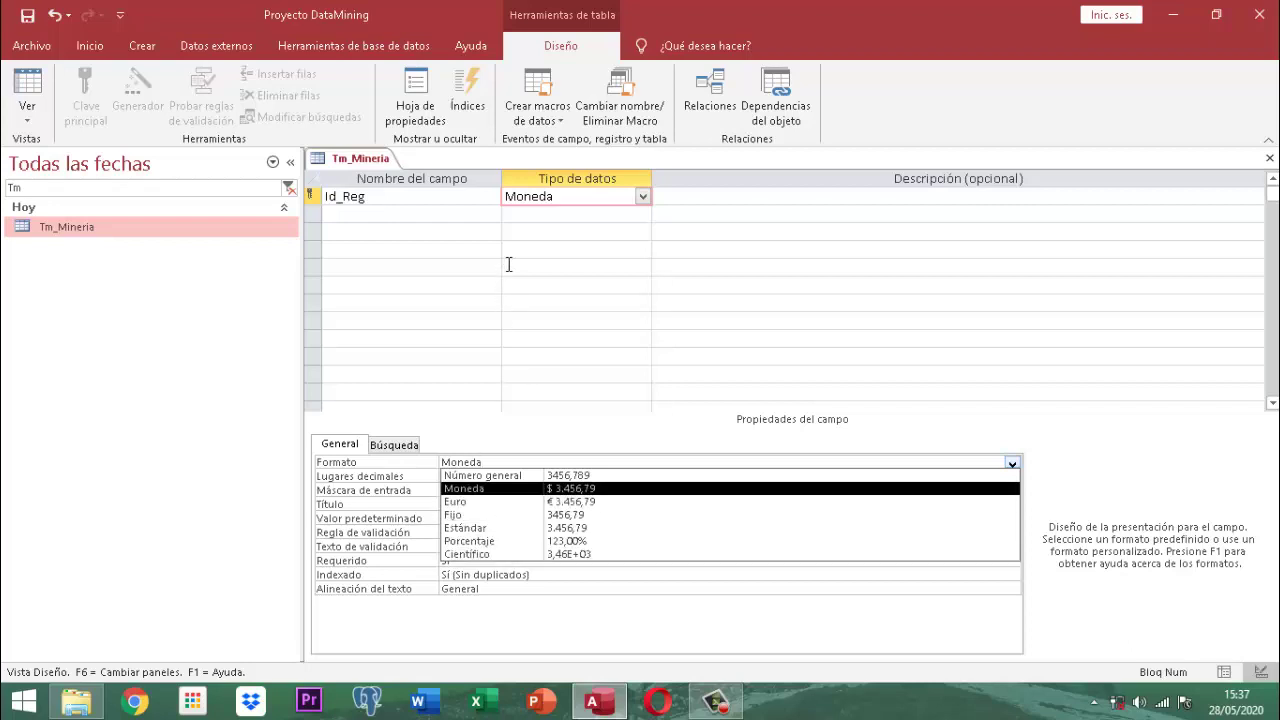
# - Change the Id_Reg field's data type to Número, then to Autonumeración, and list the field size options
pyautogui.click(641, 198)
pyautogui.click(641, 198)
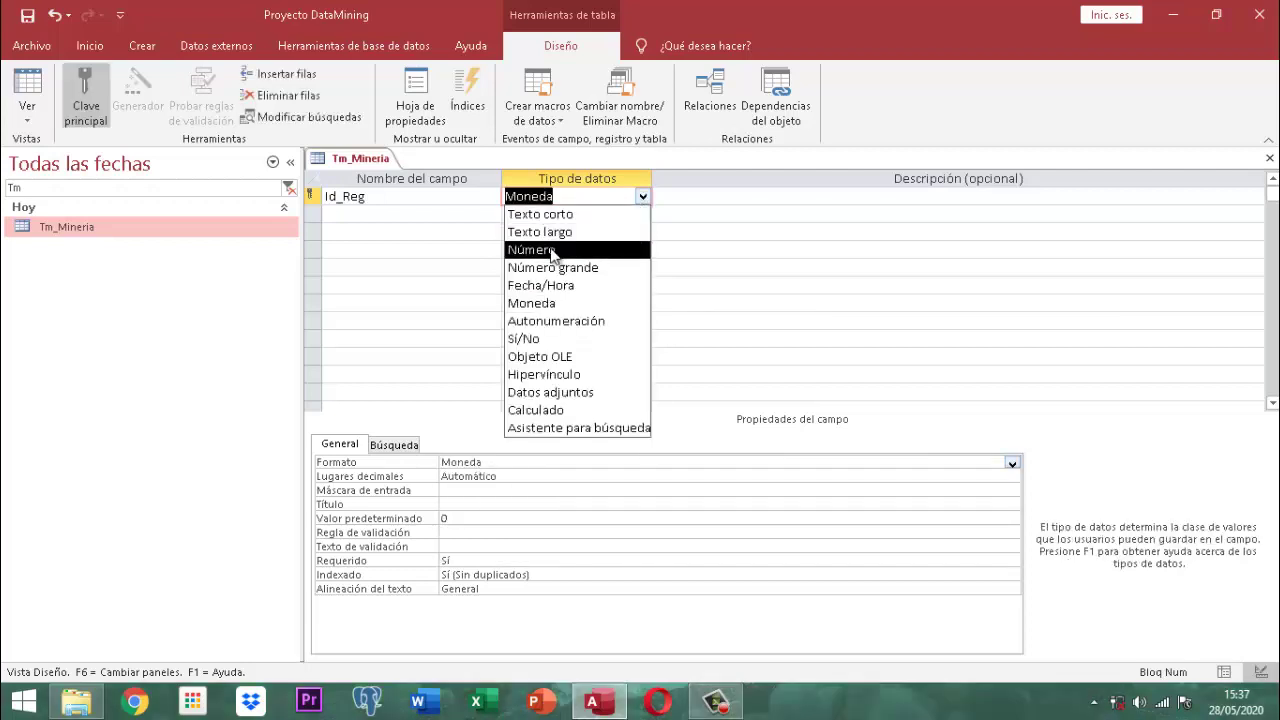
pyautogui.click(551, 250)
pyautogui.click(643, 197)
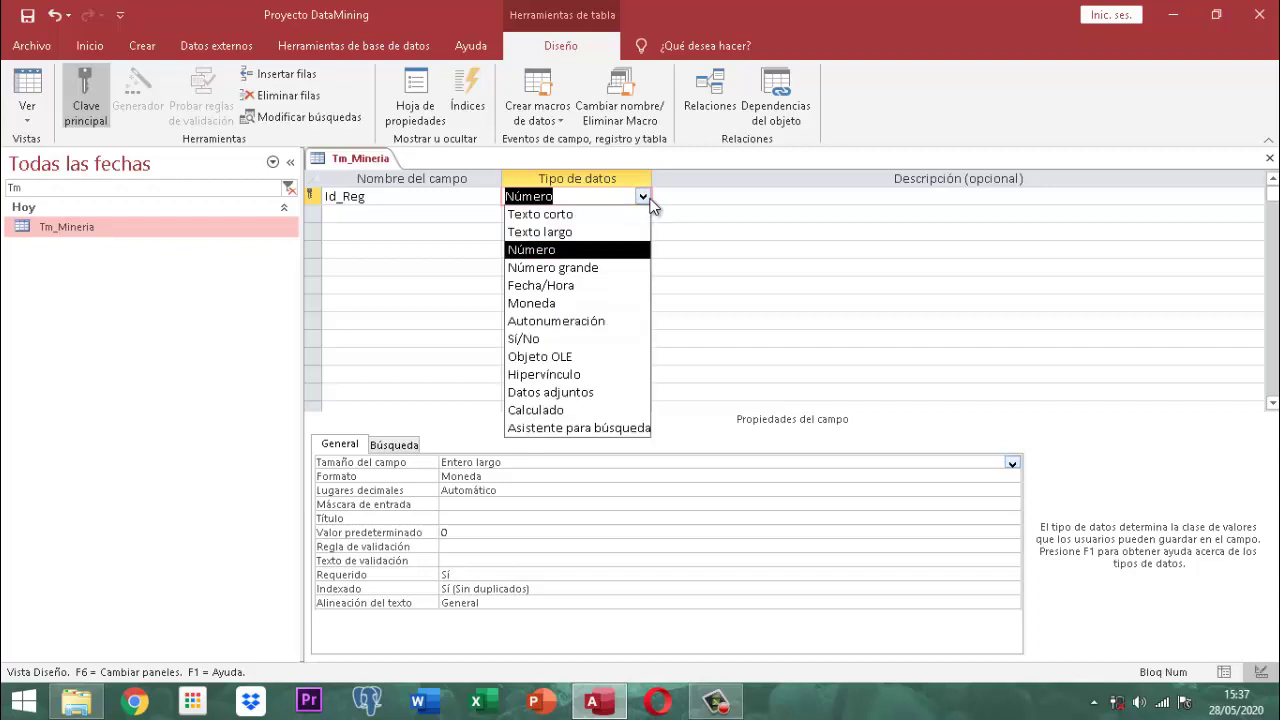
pyautogui.click(556, 321)
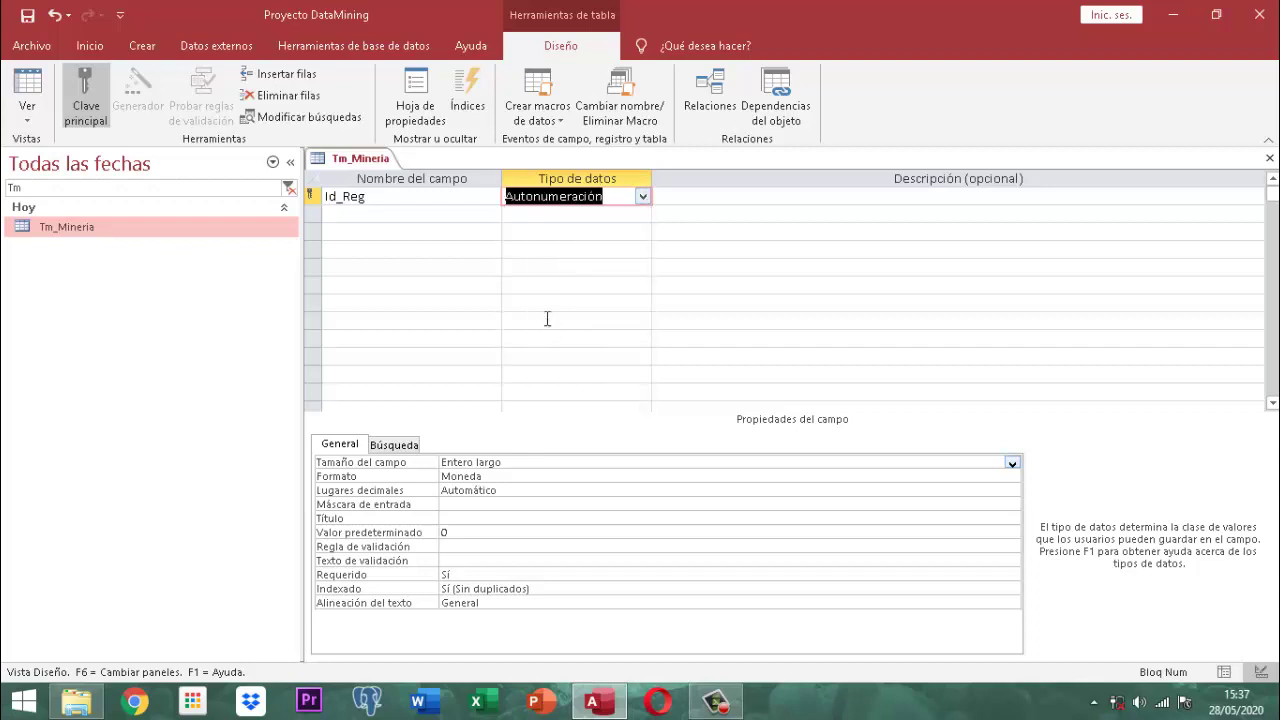
pyautogui.click(563, 462)
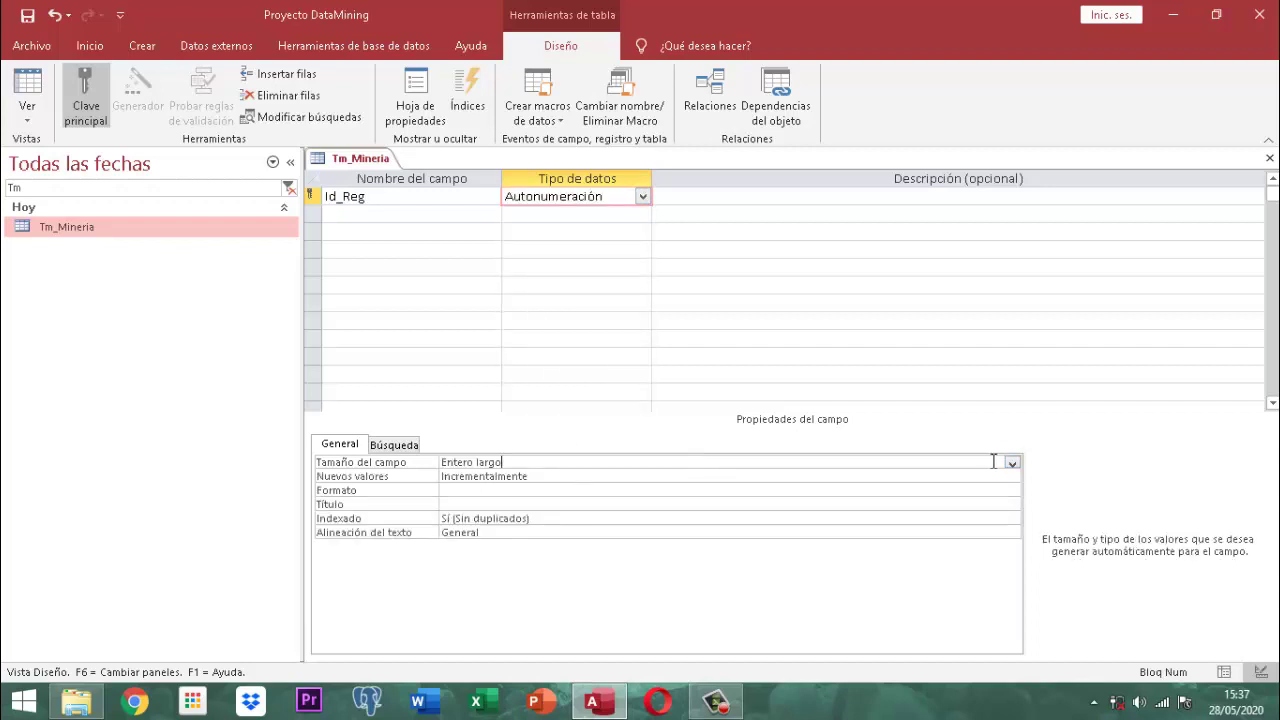
pyautogui.click(1012, 465)
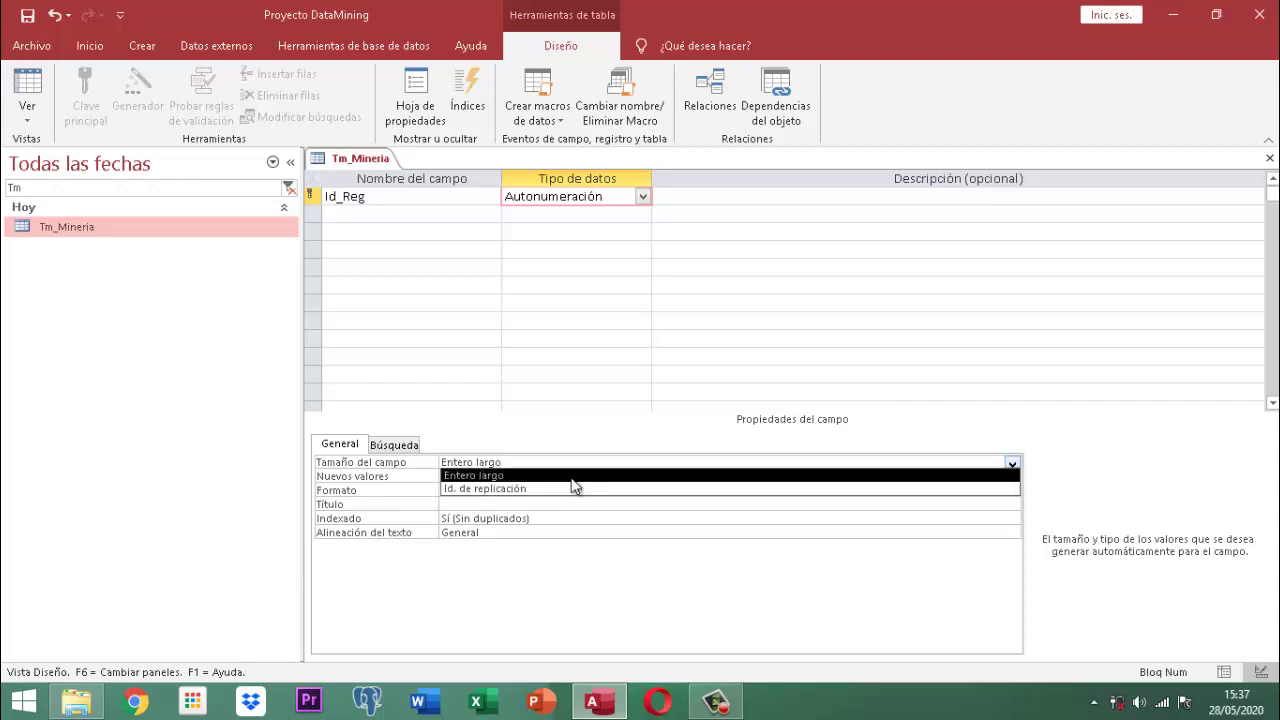
# - Set the Id_Reg field's data type to Número and review its field size options, keeping Entero largo
pyautogui.click(644, 198)
pyautogui.click(644, 198)
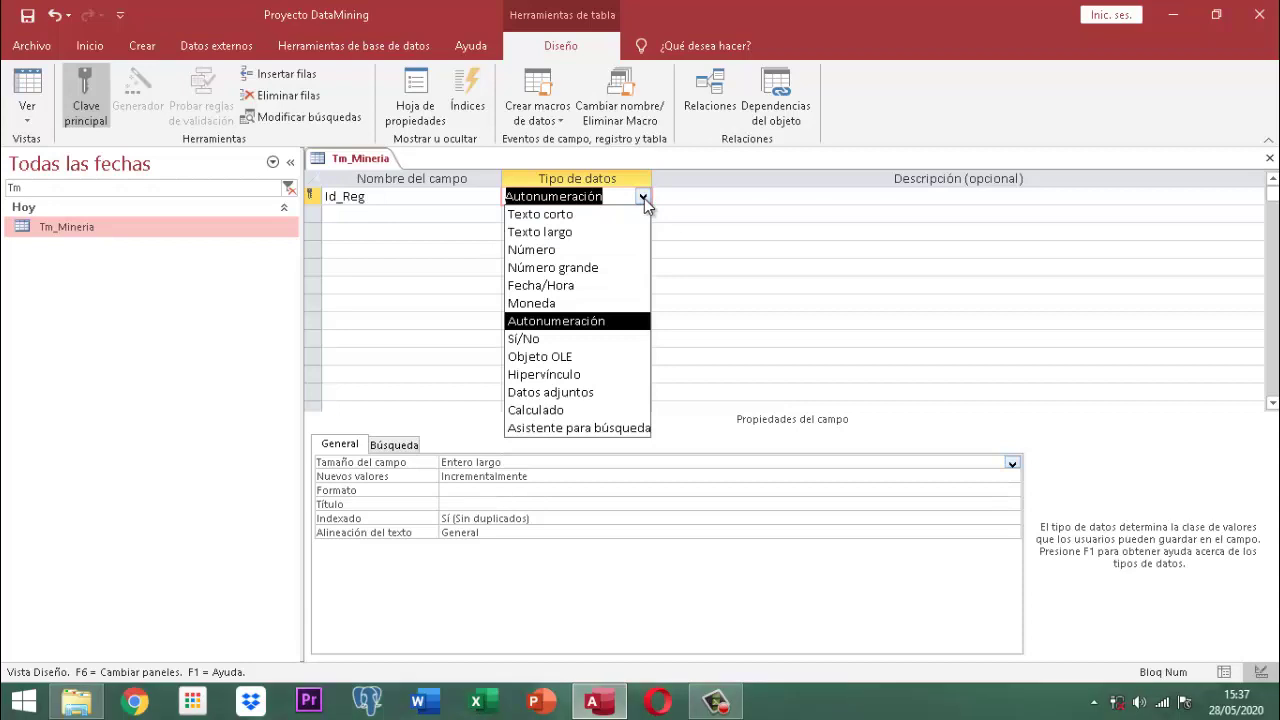
pyautogui.click(558, 250)
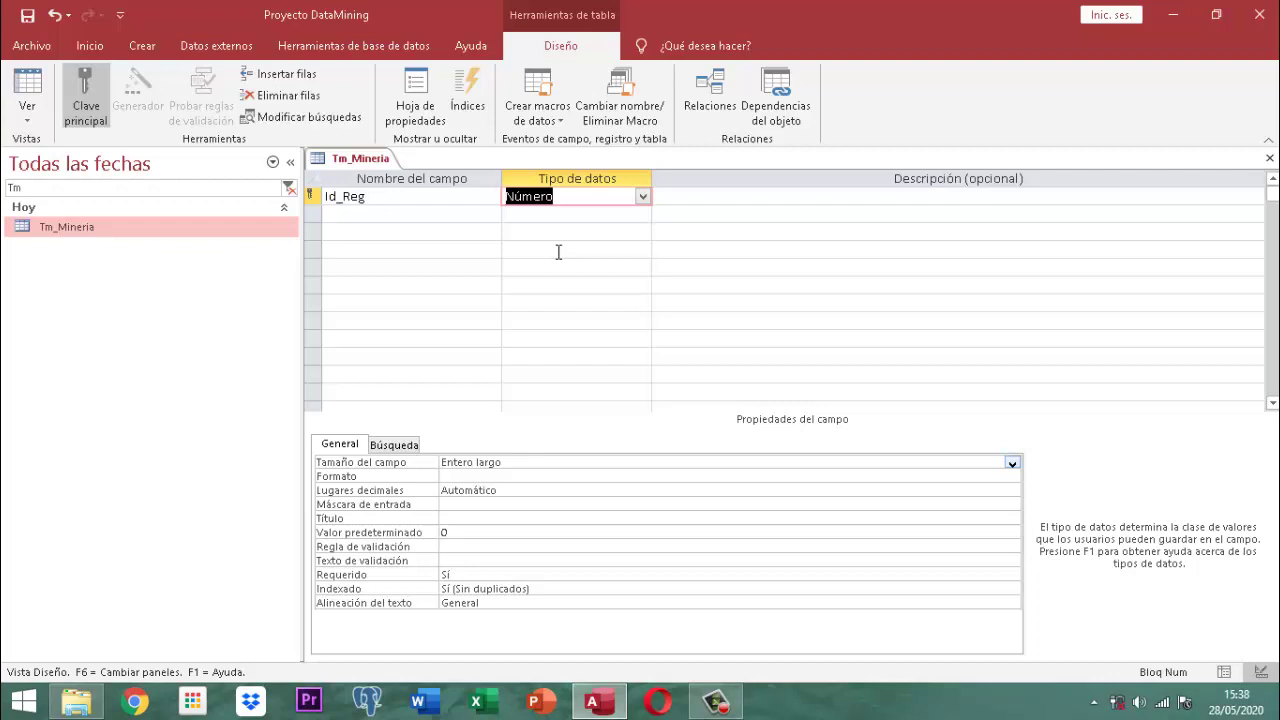
pyautogui.click(508, 462)
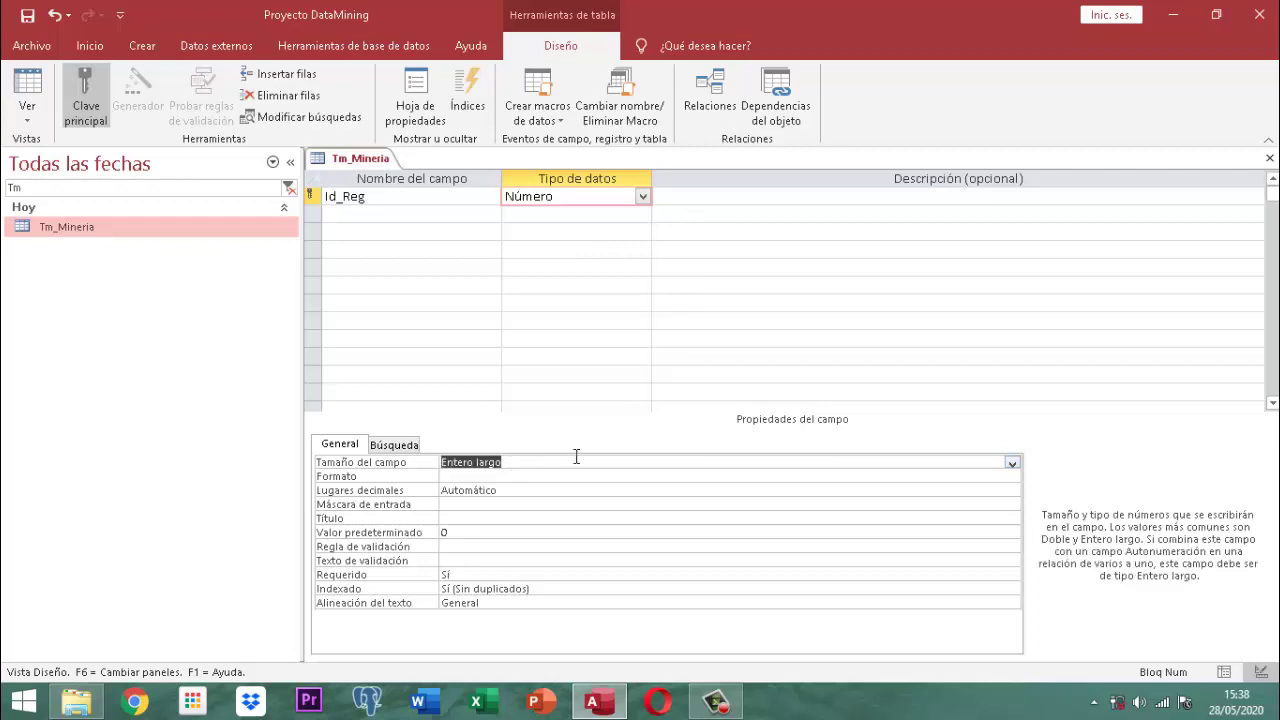
pyautogui.click(1012, 464)
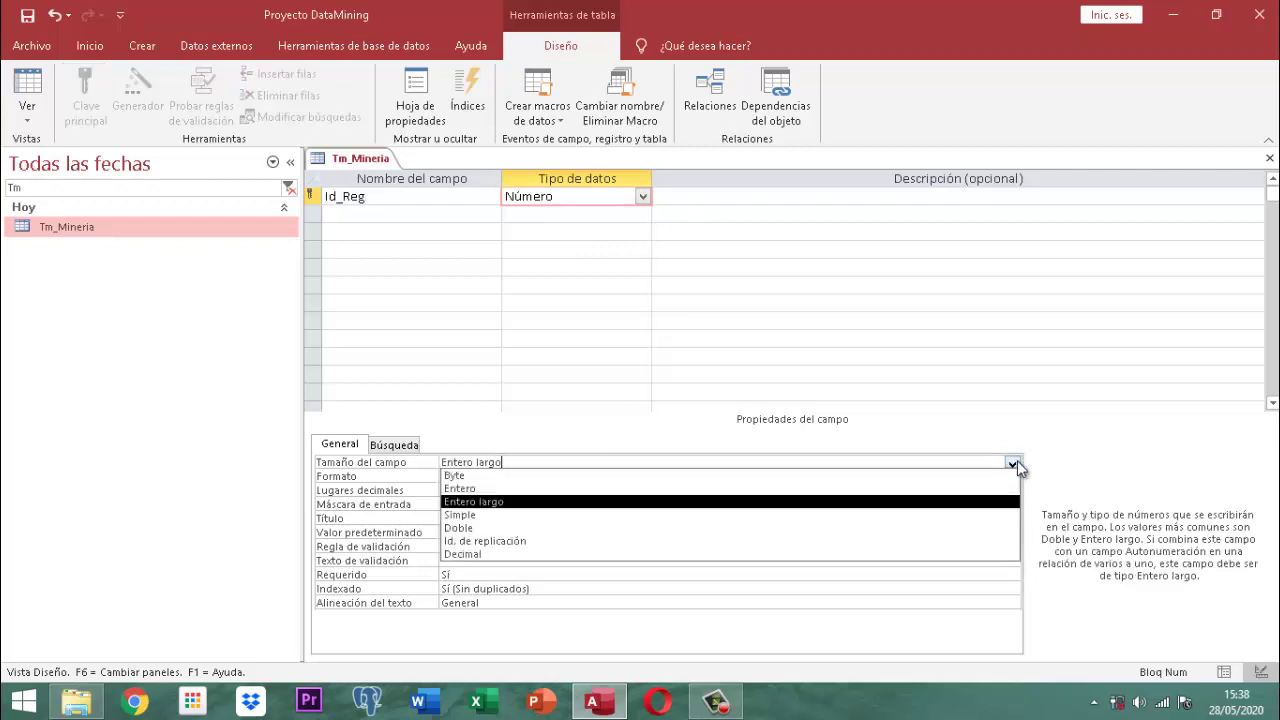
pyautogui.click(1014, 464)
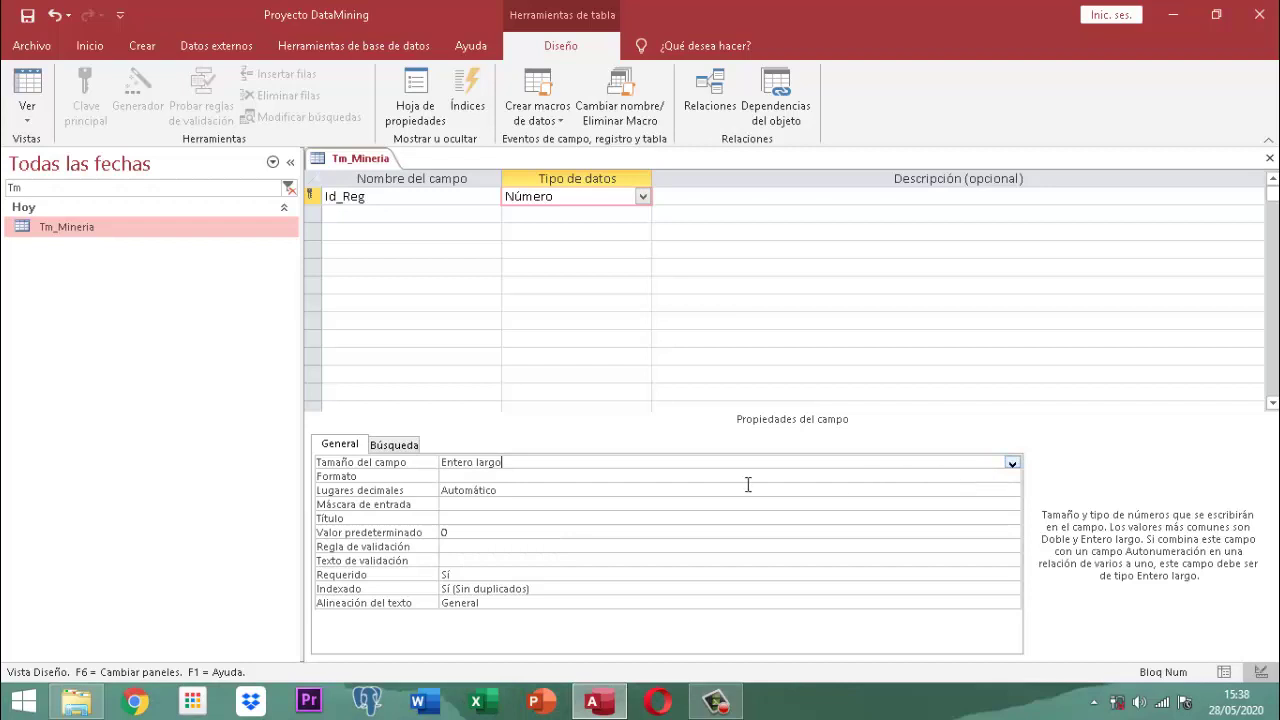
# - Examine the format and decimal places options of the Id_Reg number field
pyautogui.click(530, 478)
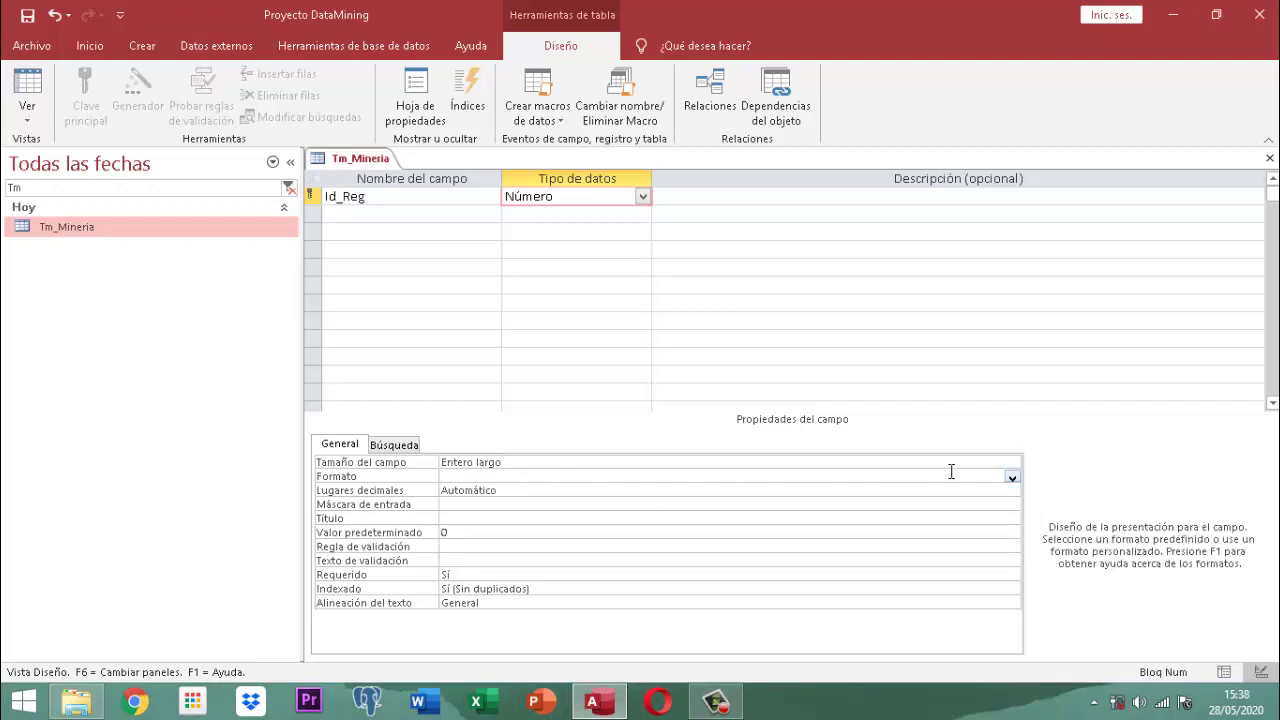
pyautogui.click(1013, 477)
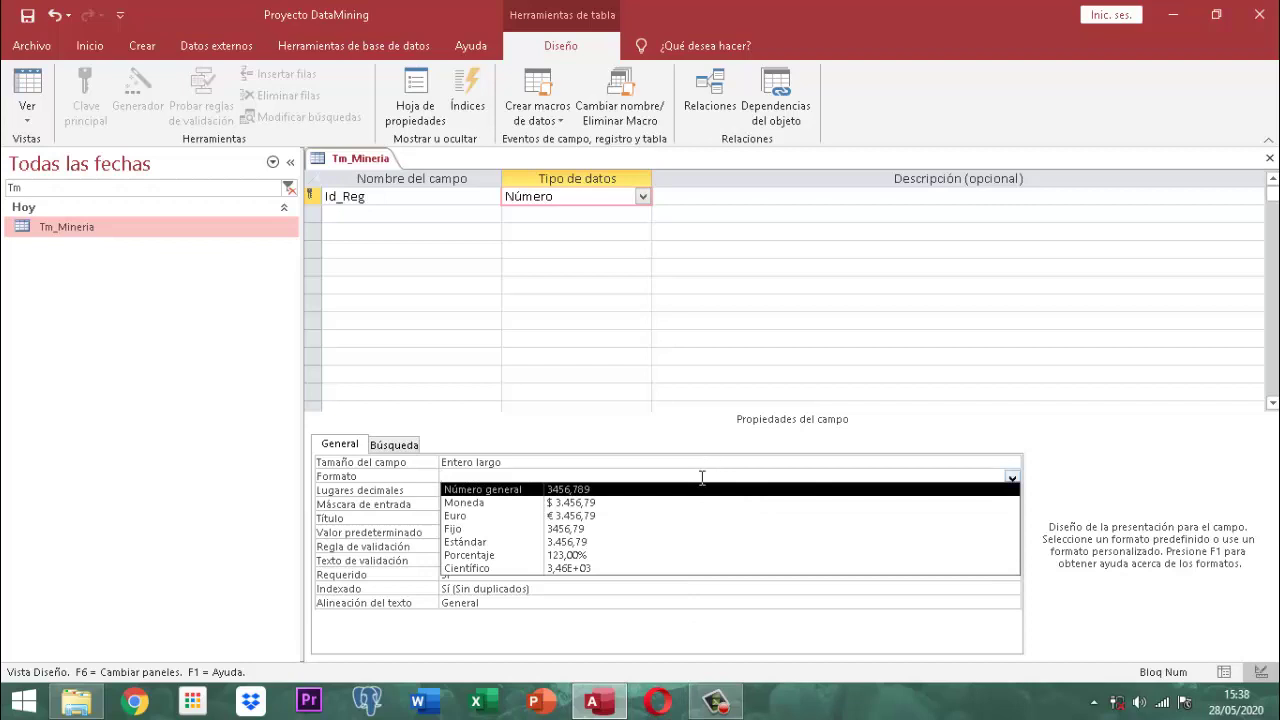
pyautogui.click(653, 463)
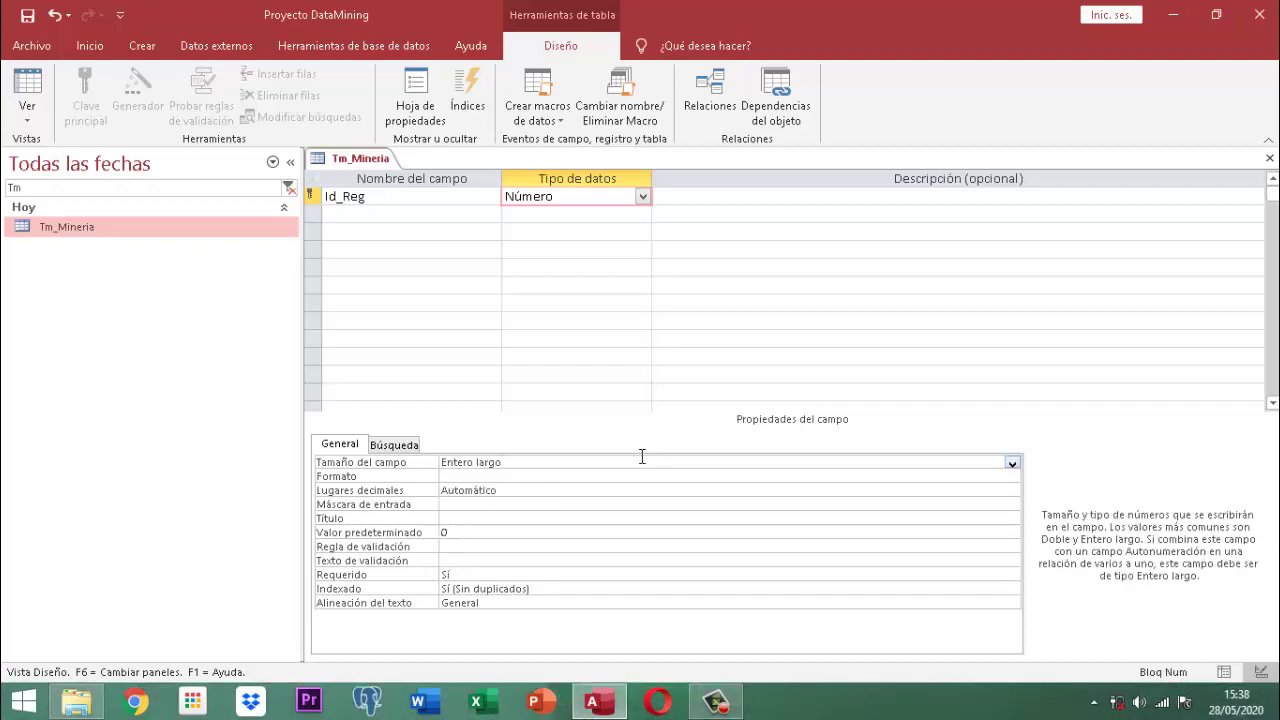
pyautogui.click(566, 491)
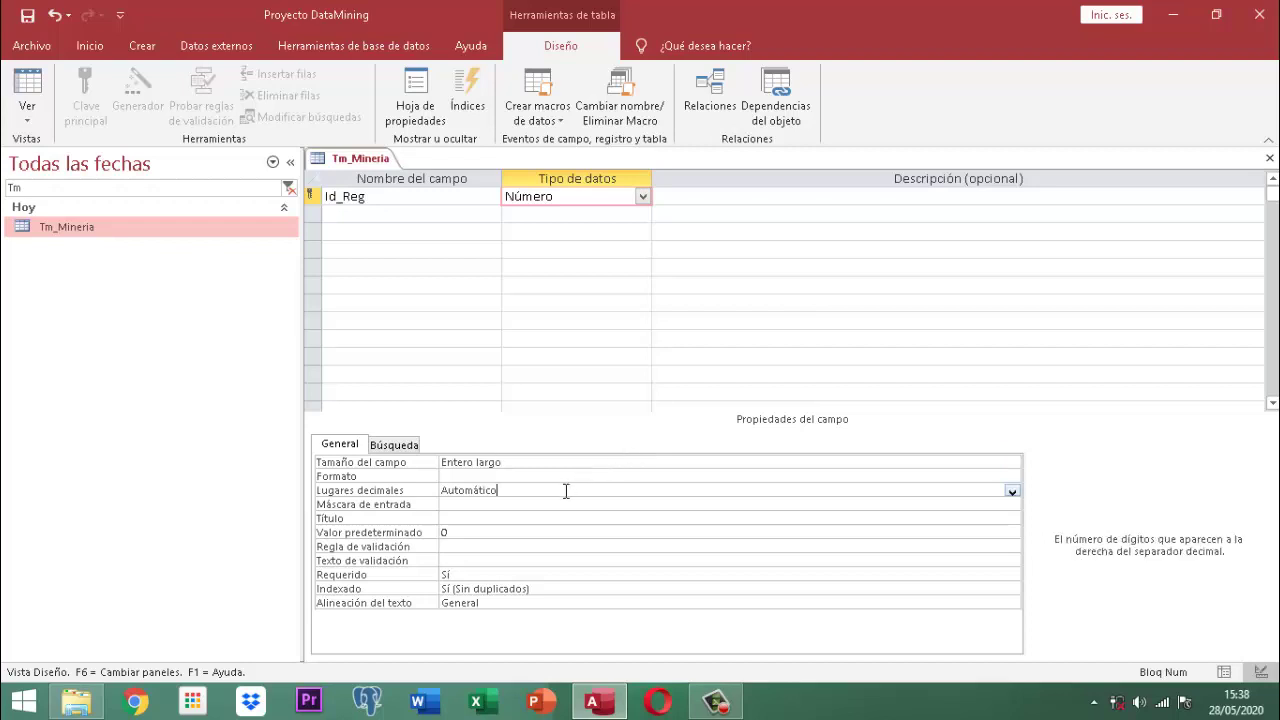
pyautogui.click(1012, 493)
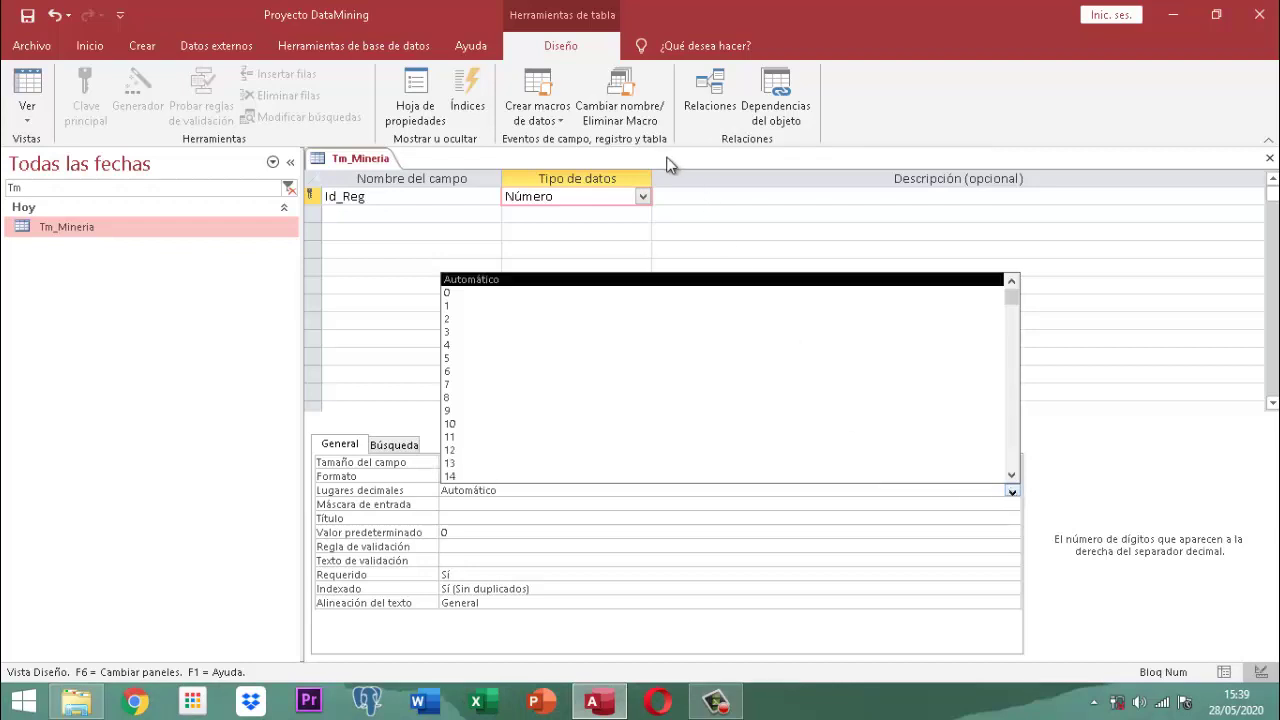
# - Examine the default value and the indexing options of the Id_Reg number field
pyautogui.click(627, 198)
pyautogui.click(627, 198)
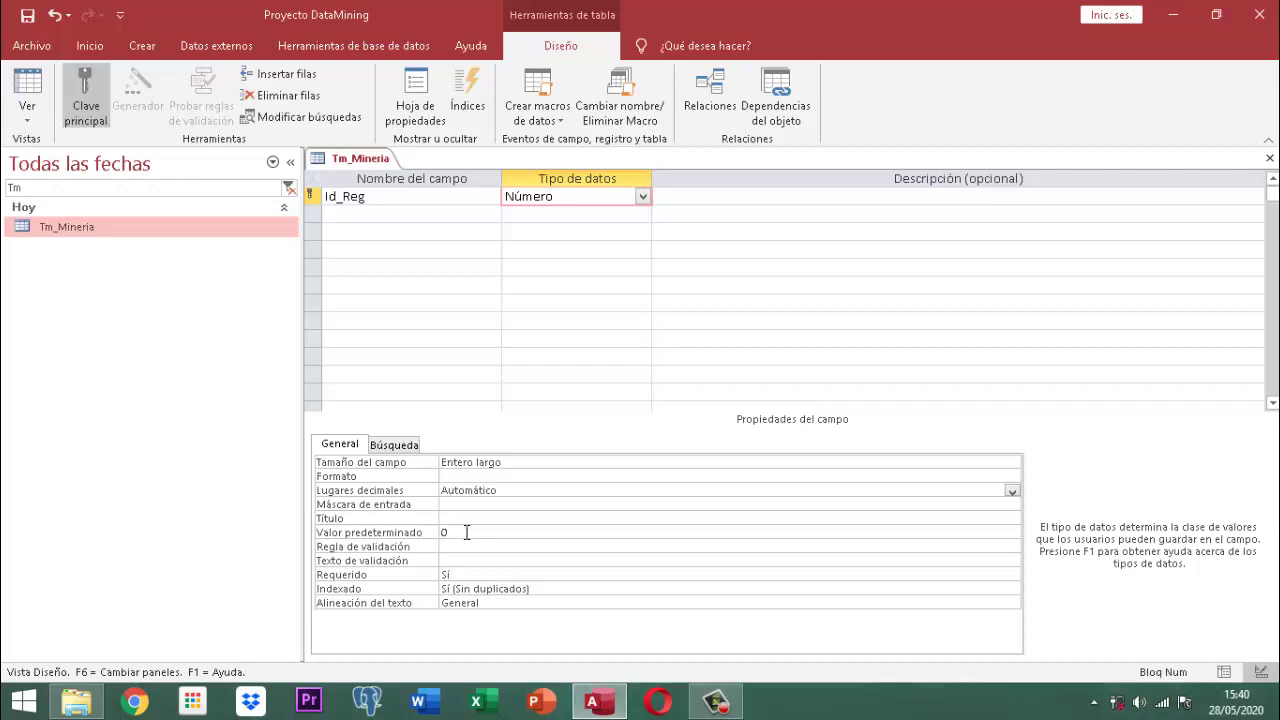
pyautogui.click(466, 532)
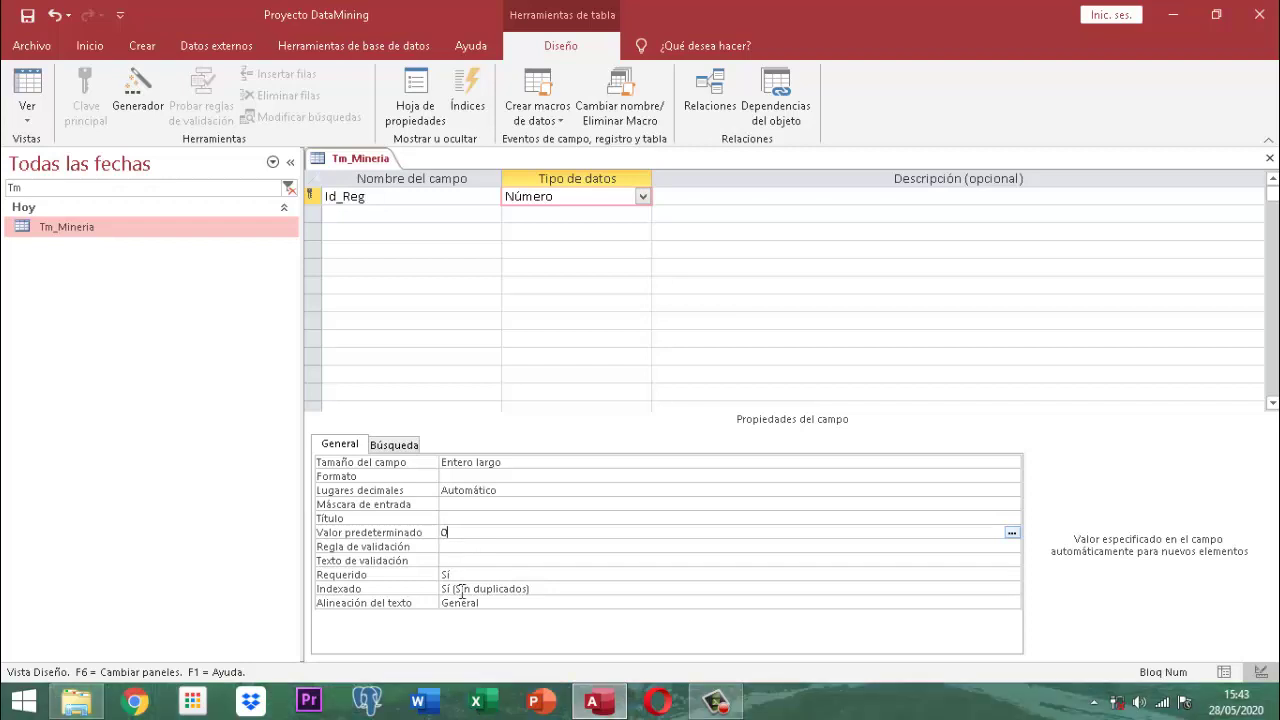
pyautogui.click(555, 589)
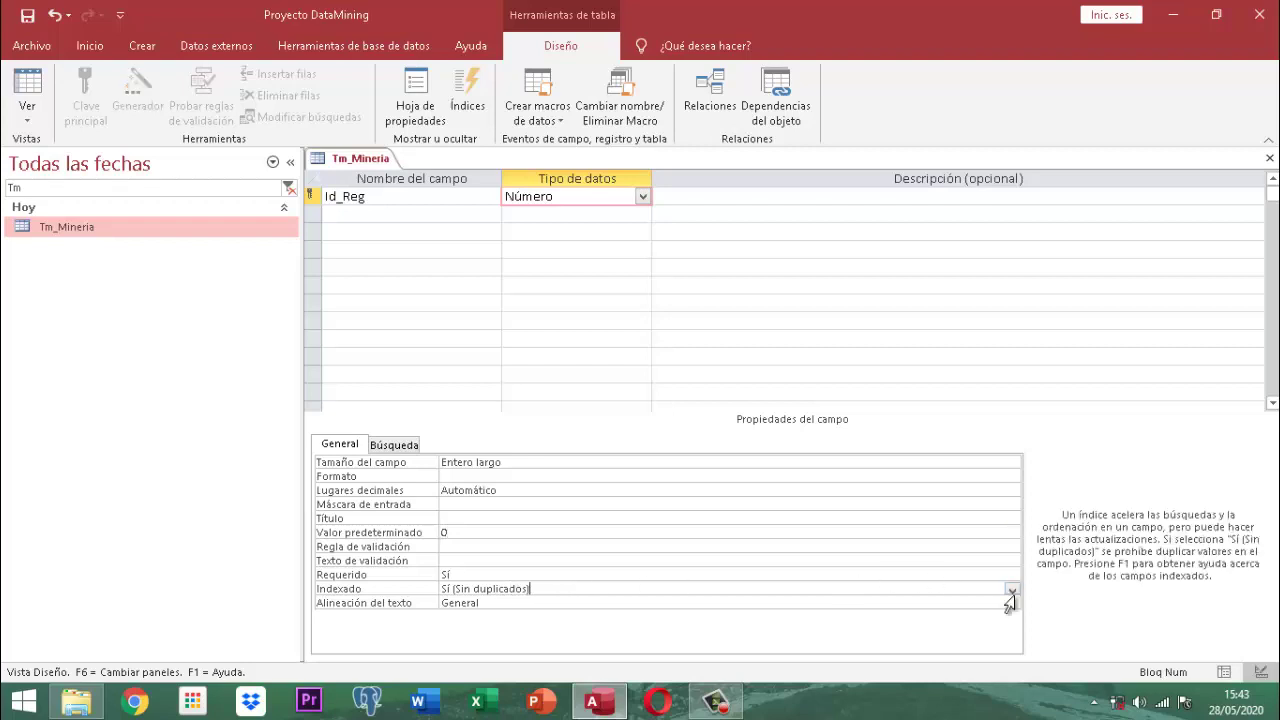
pyautogui.click(1013, 590)
pyautogui.click(1013, 590)
# - Change the Id_Reg field's lookup display control to Cuadro combinado, then to Cuadro de lista
pyautogui.click(404, 443)
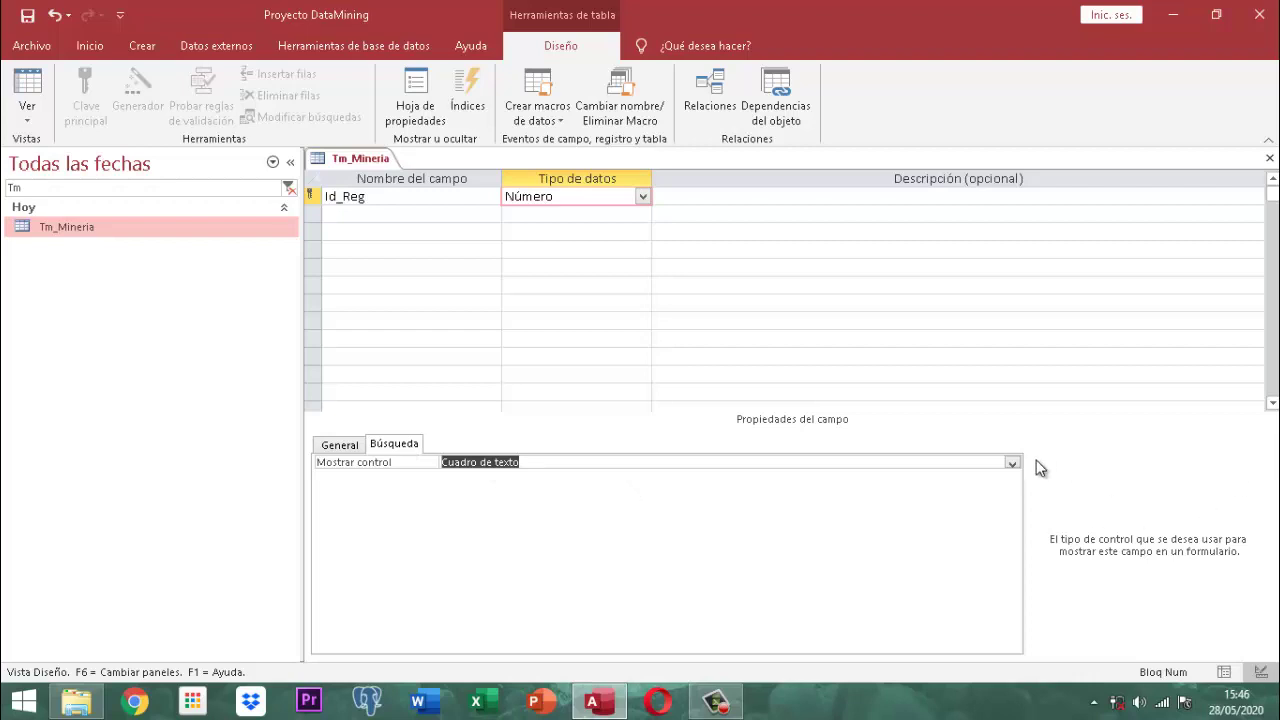
pyautogui.click(1011, 466)
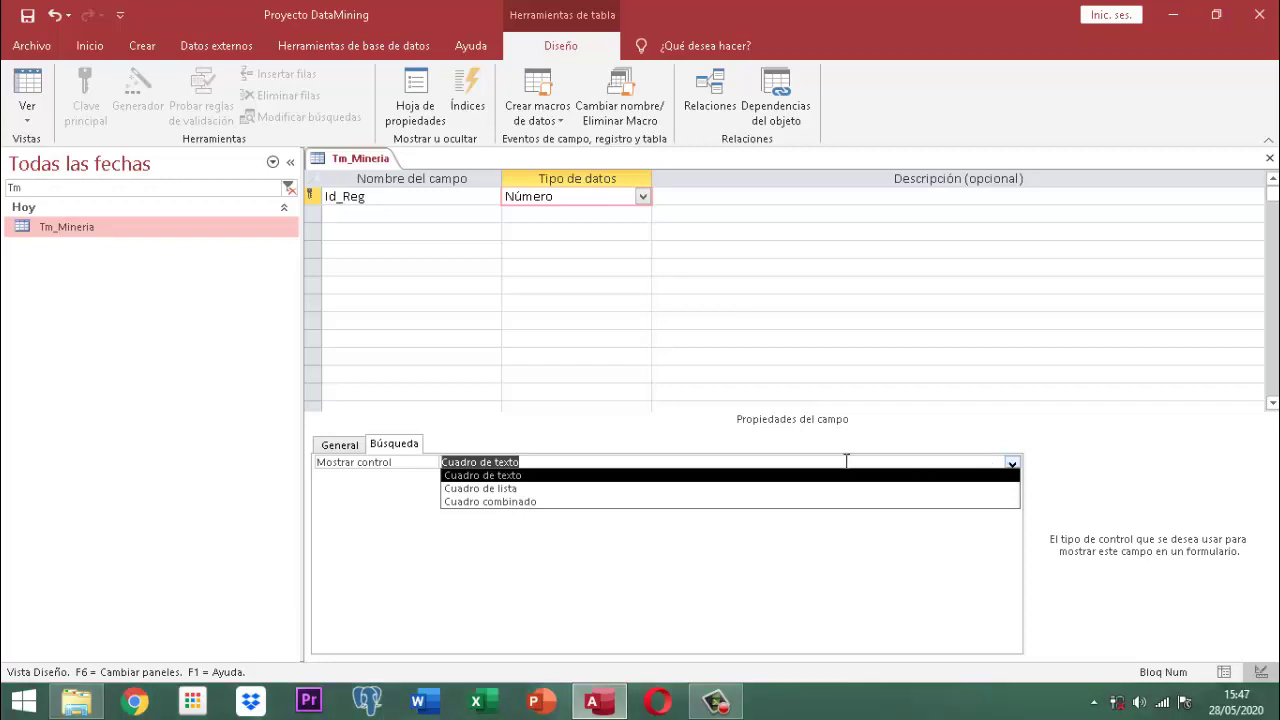
pyautogui.click(491, 502)
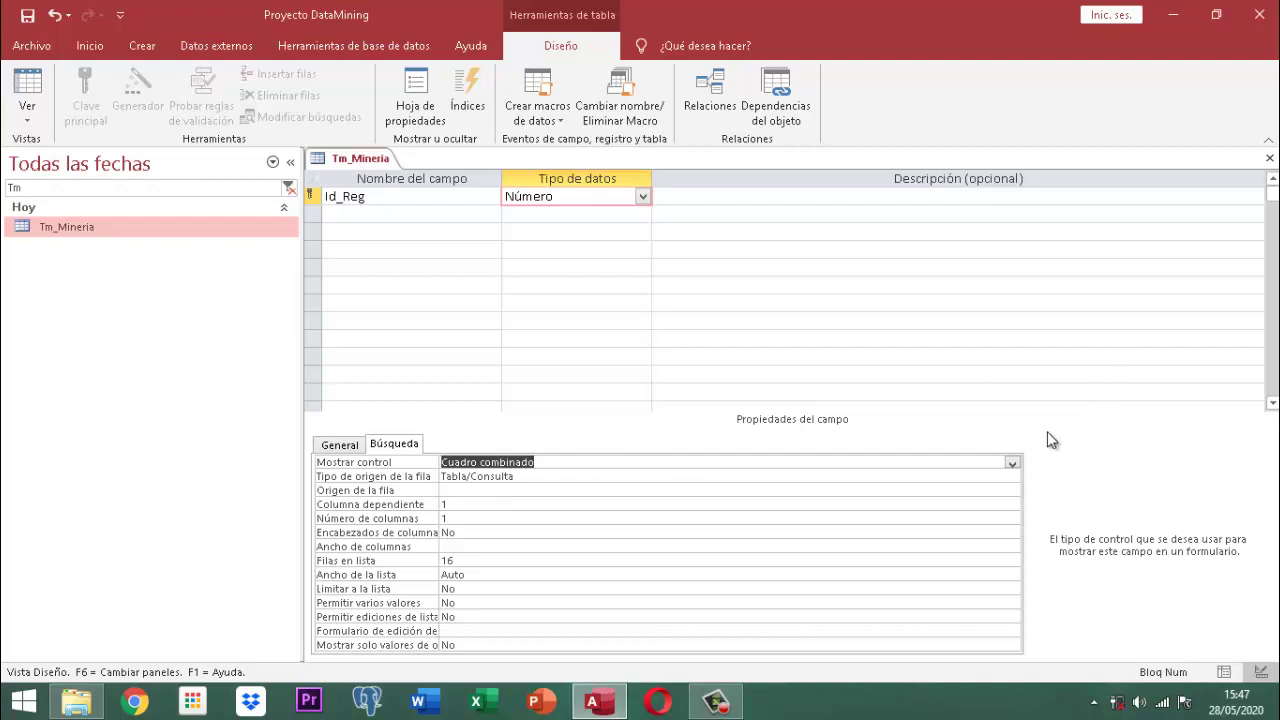
pyautogui.click(1012, 464)
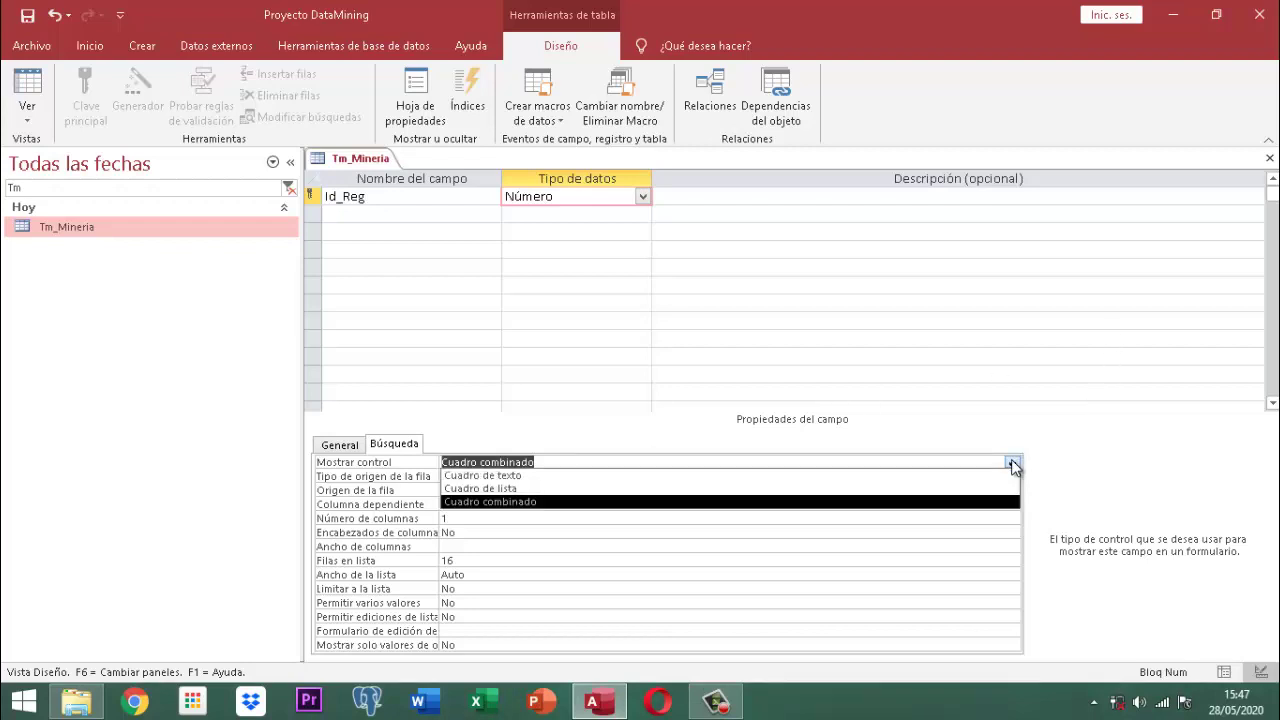
pyautogui.click(509, 489)
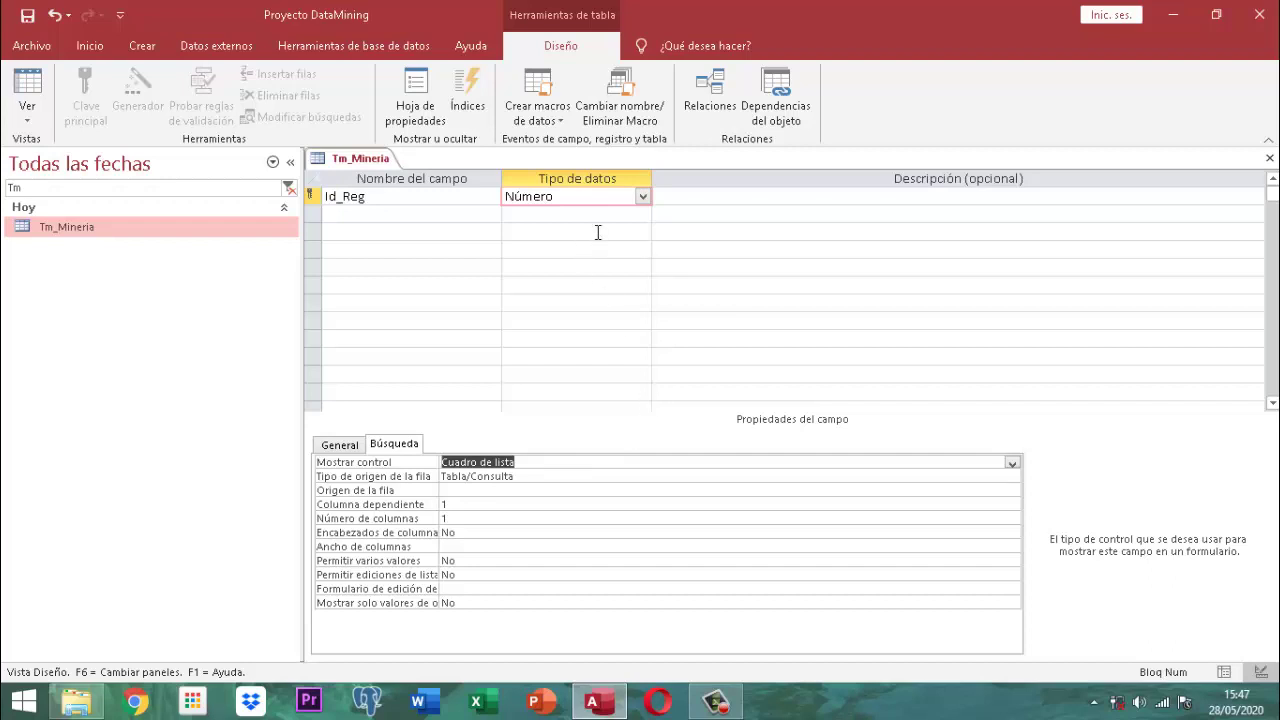
# - Set the Id_Reg field's data type to Texto corto and check its field size in the general properties
pyautogui.click(641, 199)
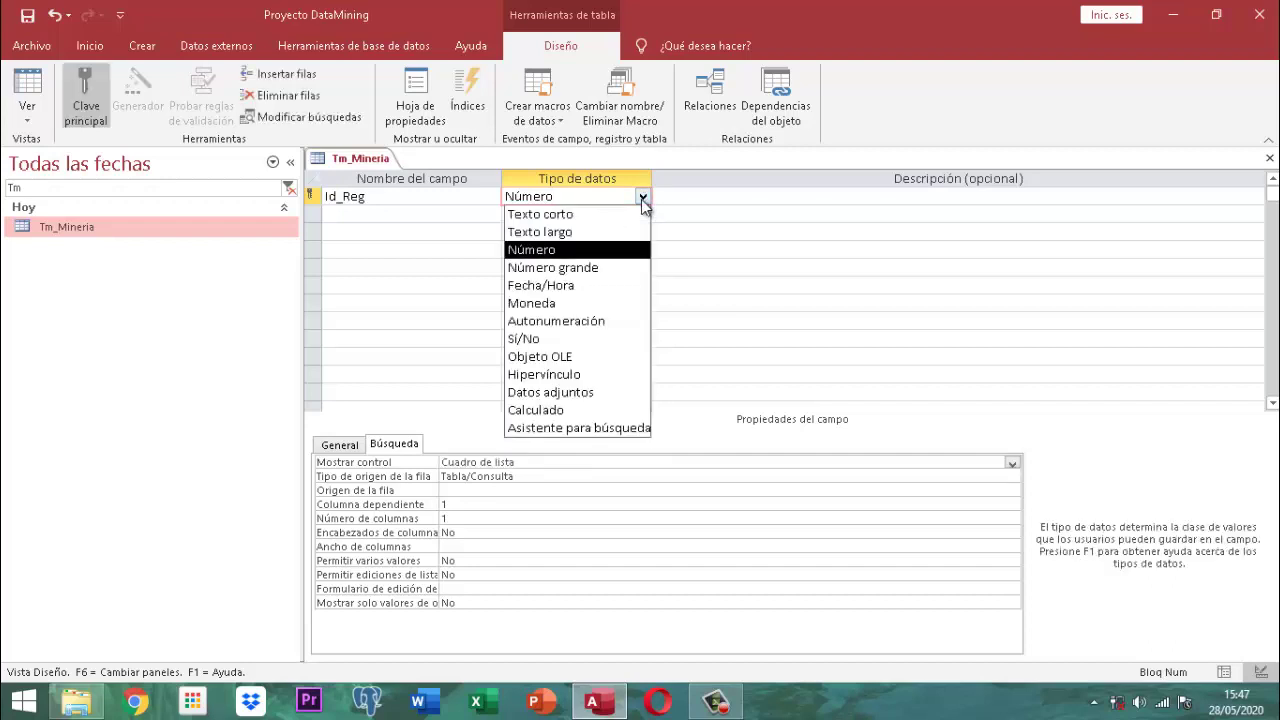
pyautogui.click(585, 216)
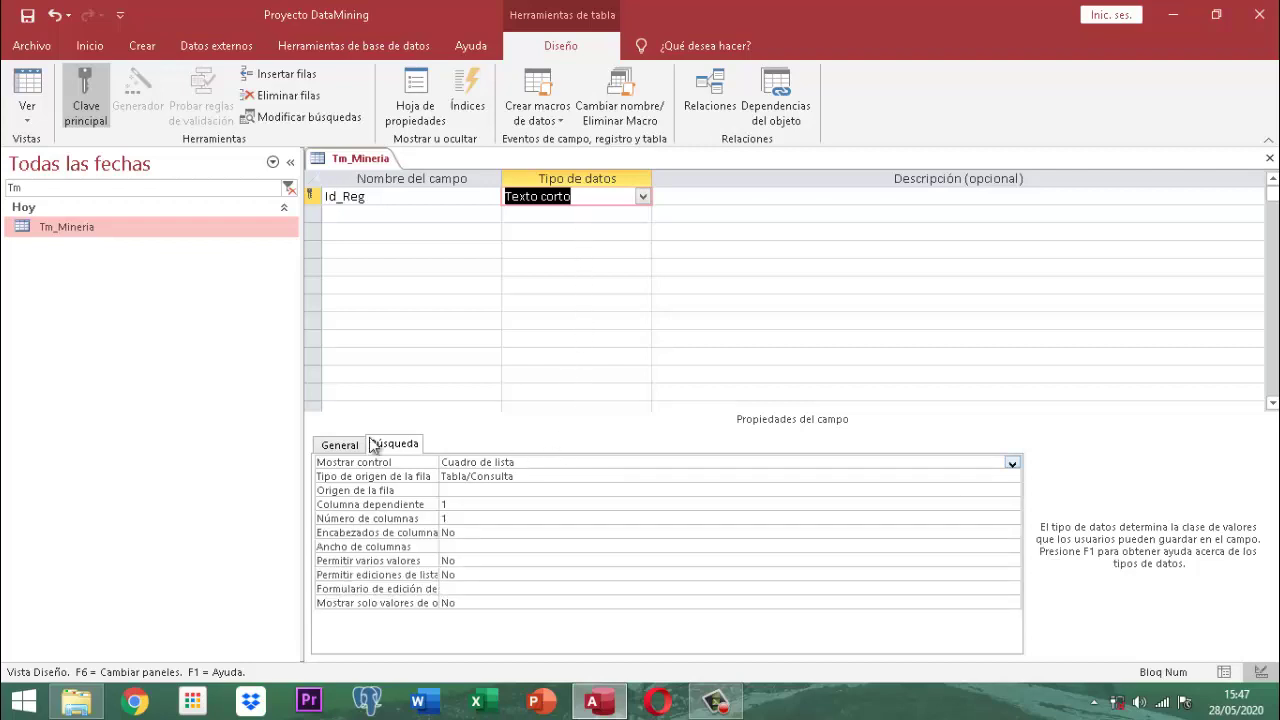
pyautogui.click(336, 446)
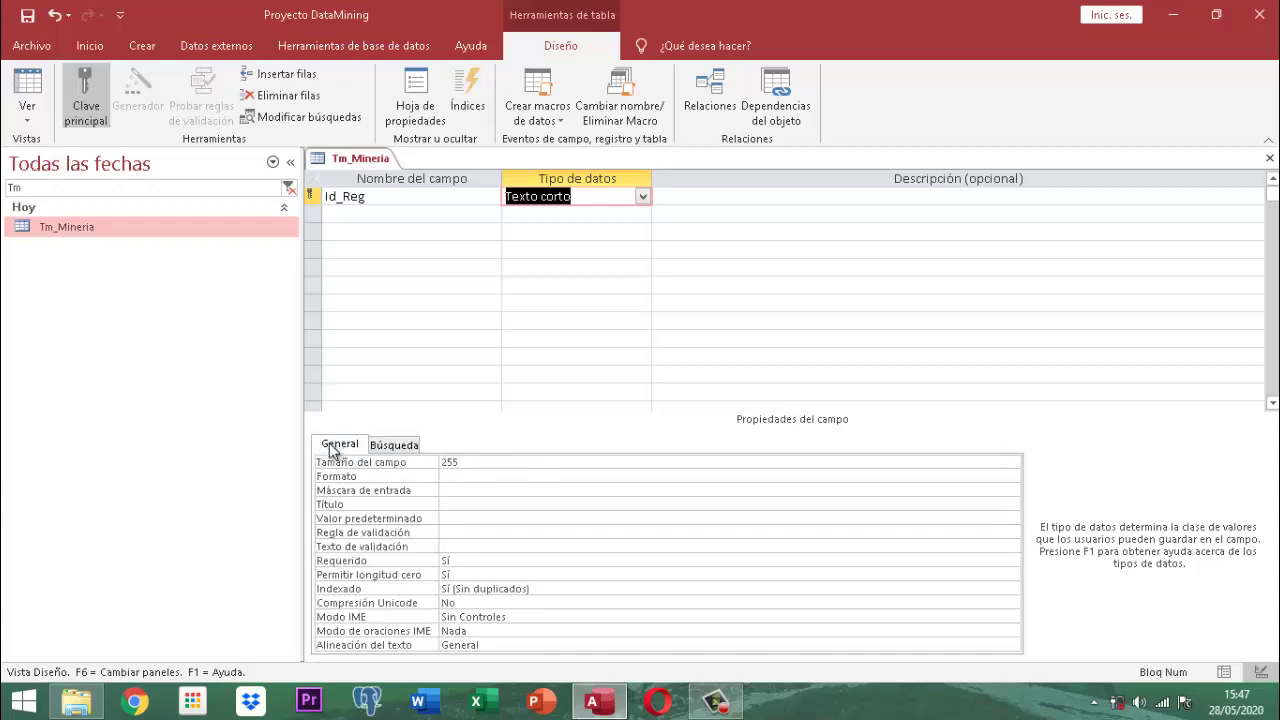
pyautogui.click(494, 464)
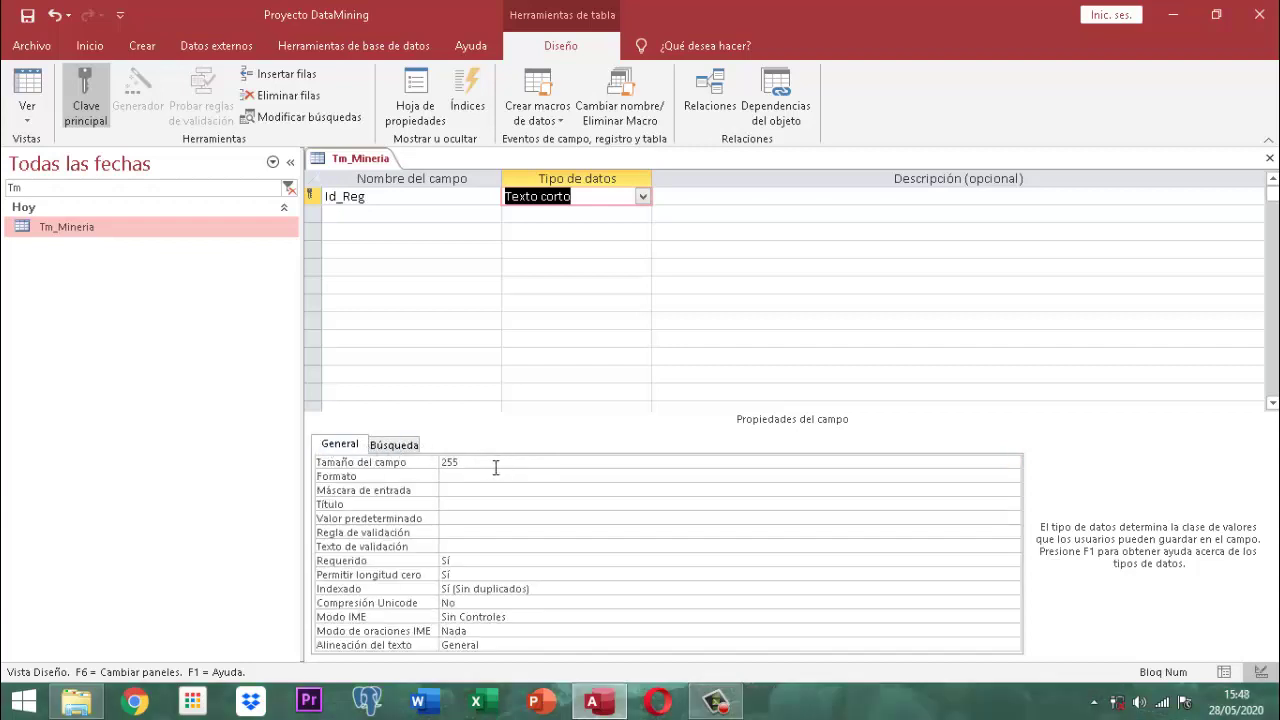
# - Try the format symbols @, > and @> in the Id_Reg text field's Formato property
pyautogui.click(486, 478)
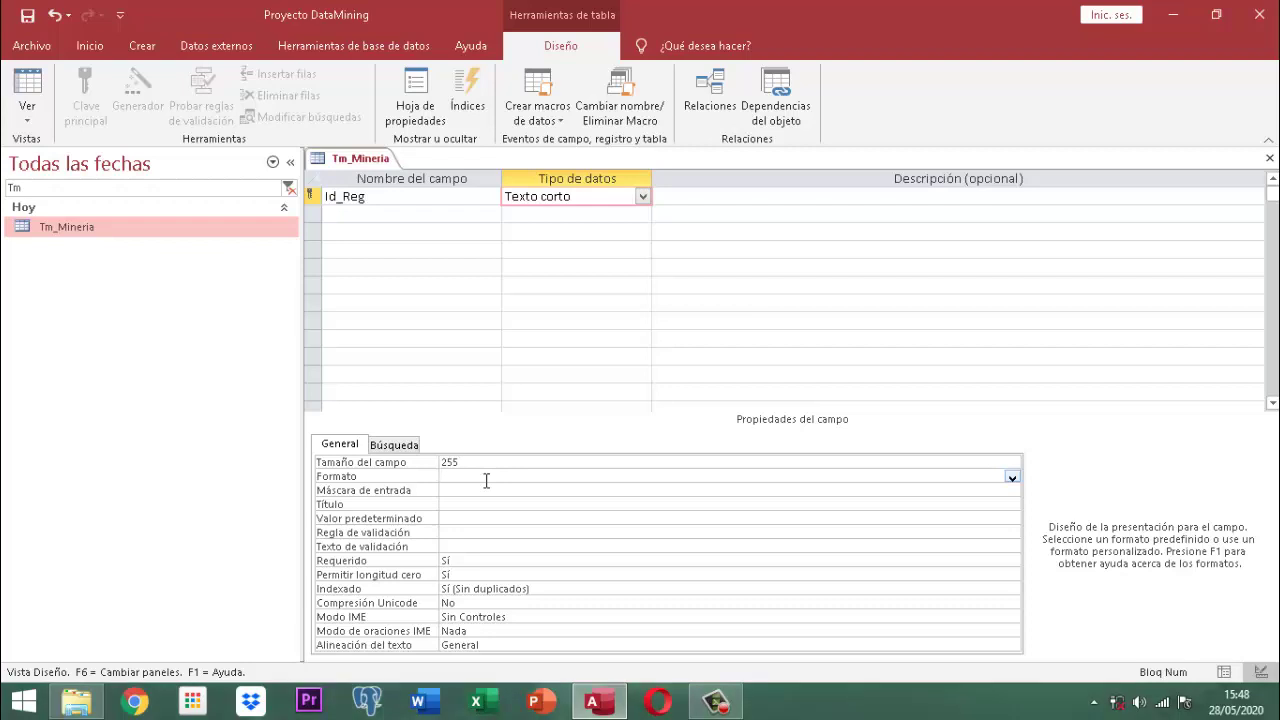
pyautogui.write('@')
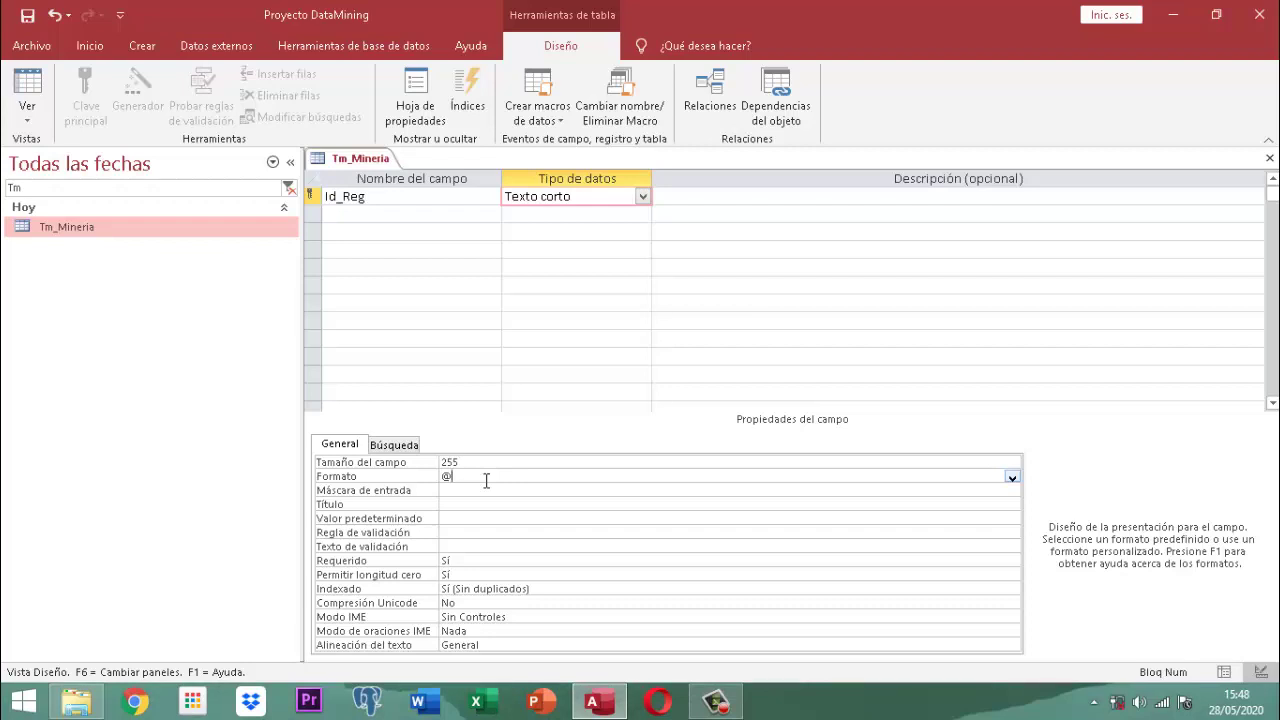
pyautogui.press('BackSpace')
pyautogui.write('@')
pyautogui.press('BackSpace')
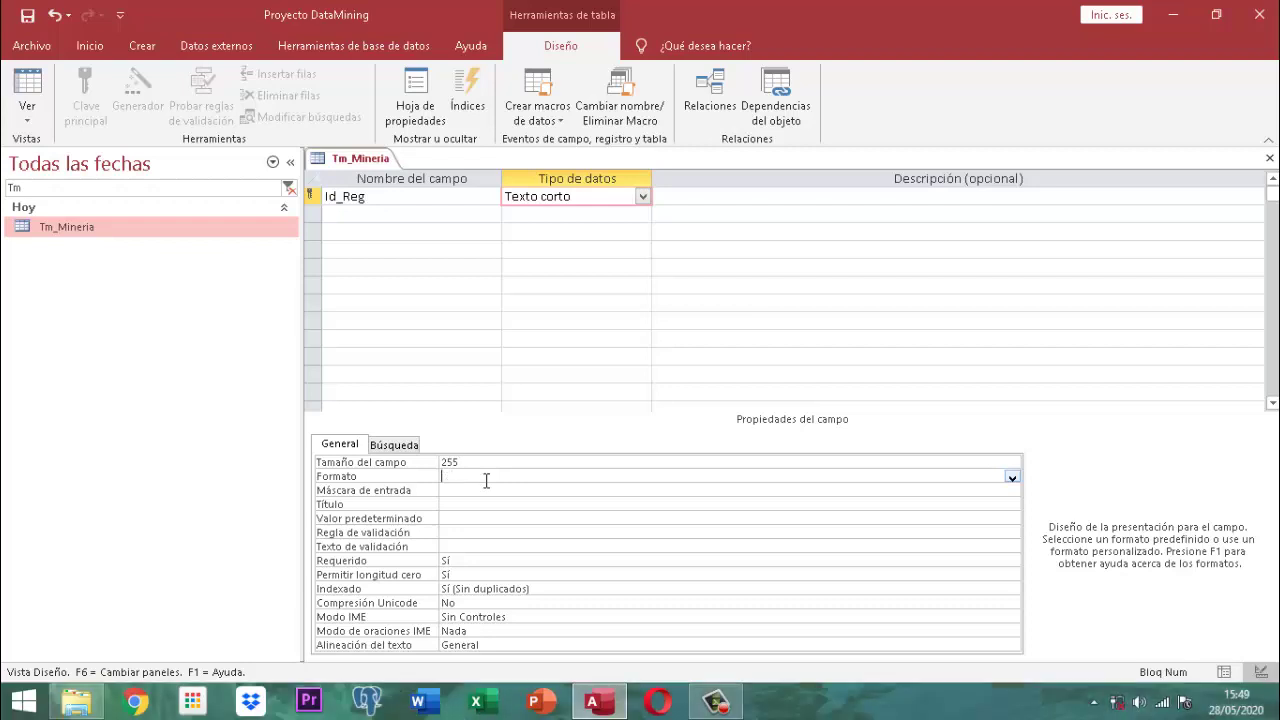
pyautogui.write('>')
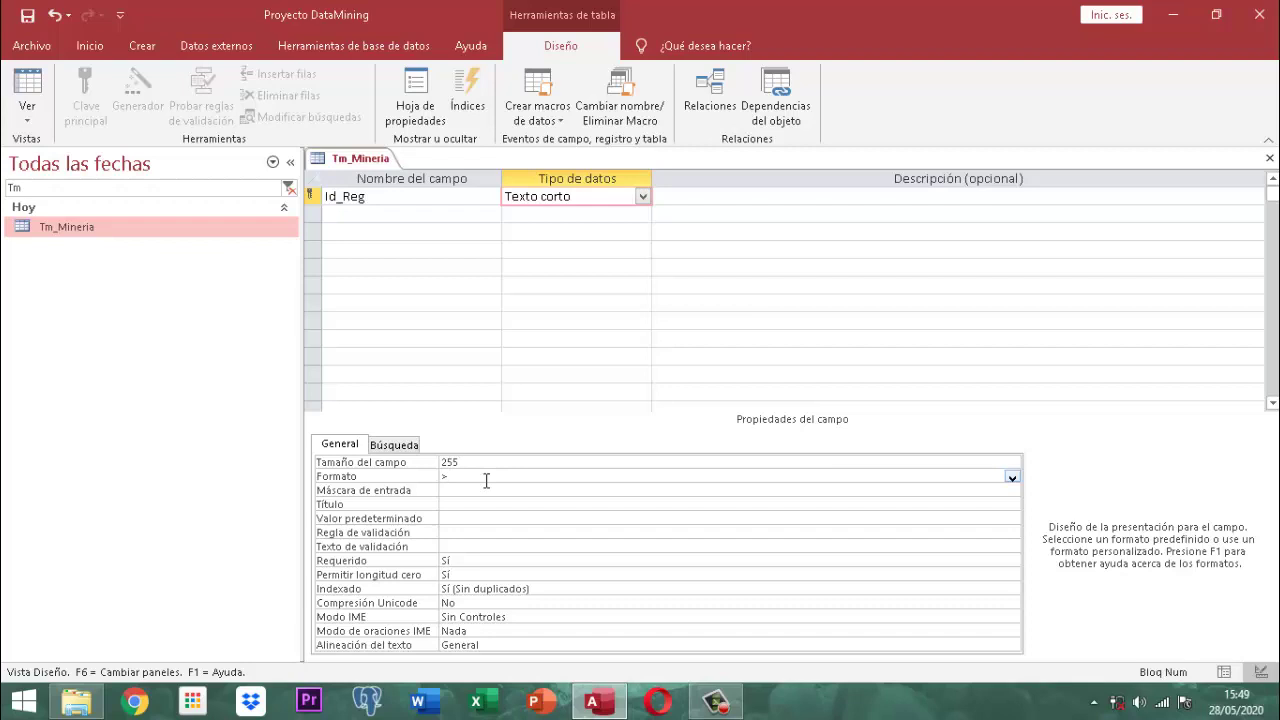
pyautogui.press('BackSpace')
pyautogui.write('@>')
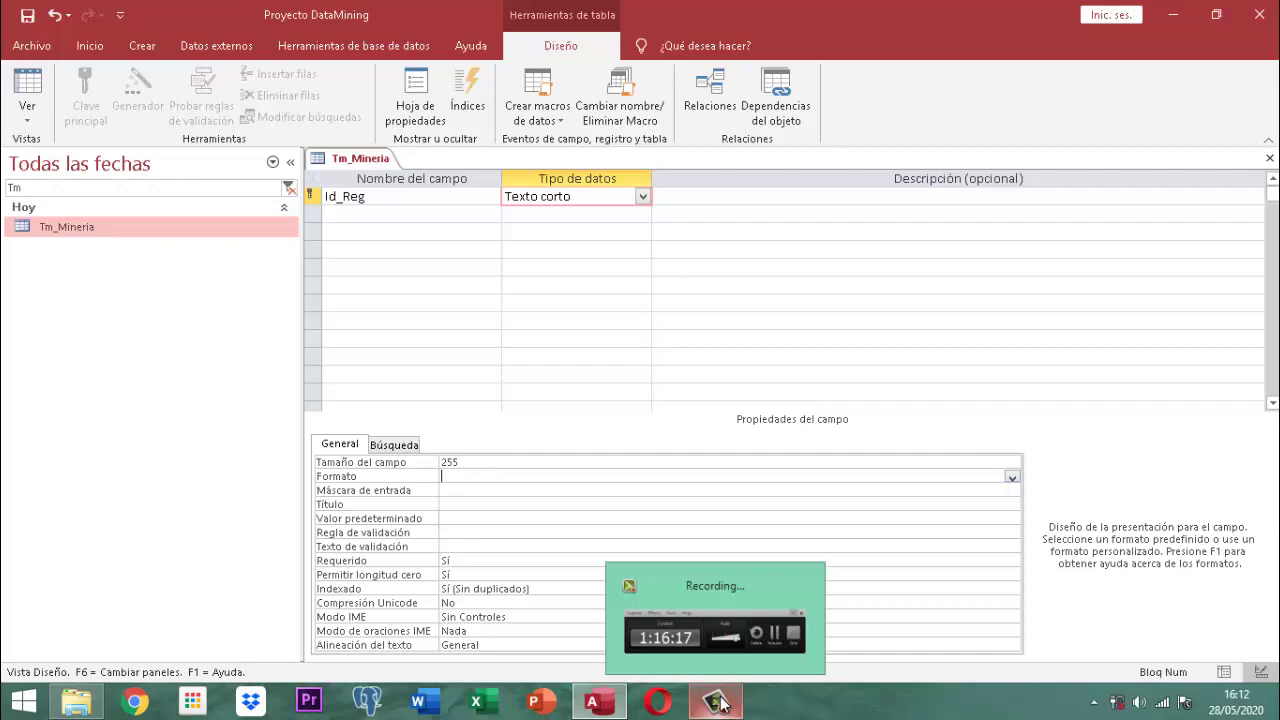
pyautogui.click(722, 705)
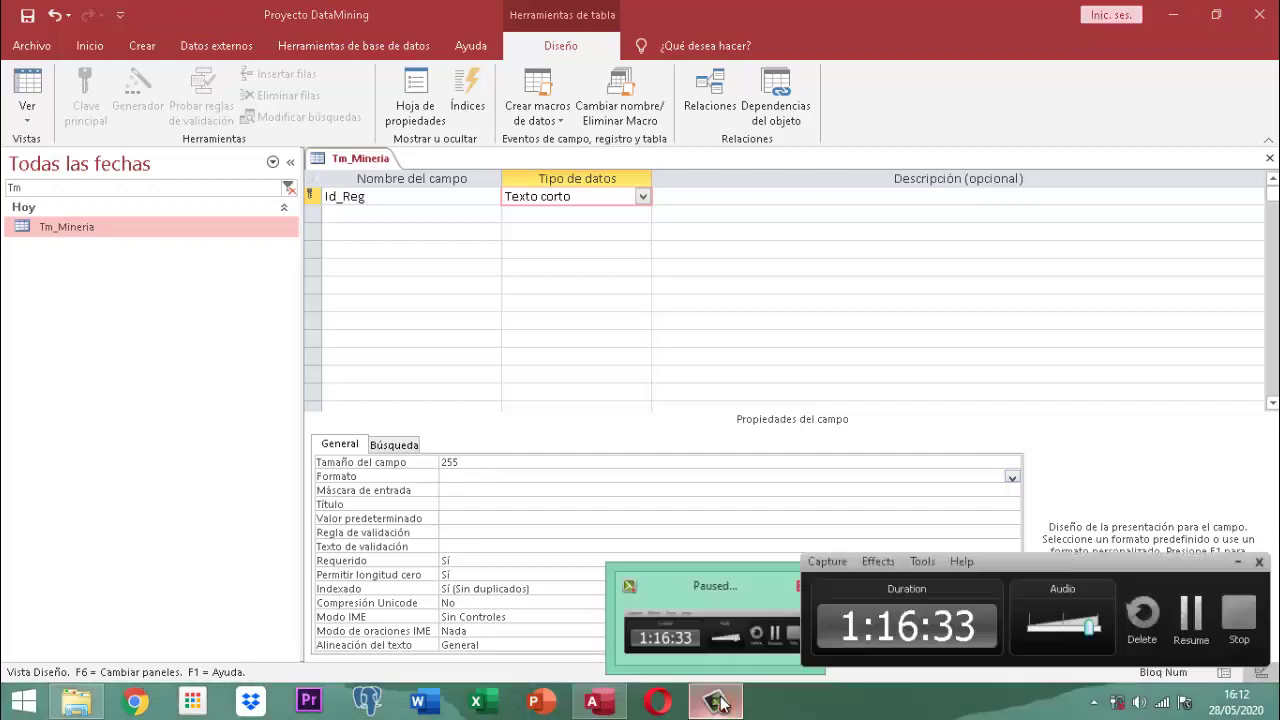
pyautogui.click(722, 705)
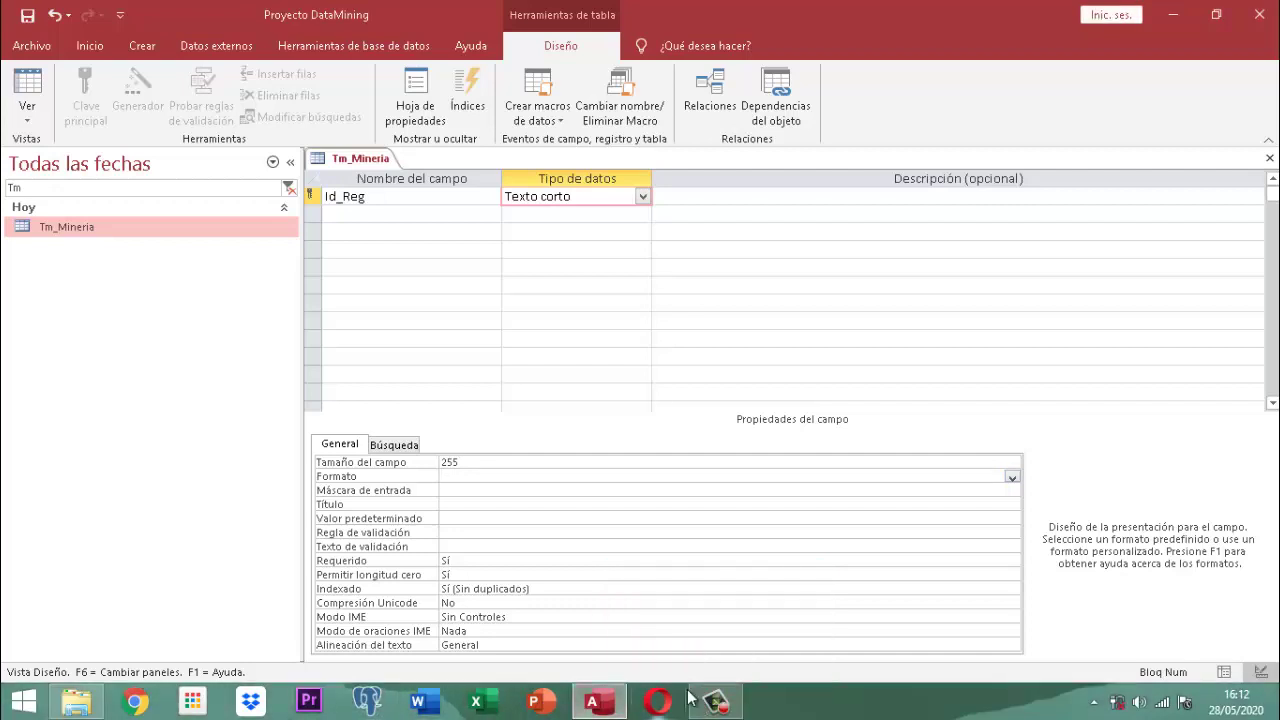
pyautogui.moveTo(712, 705)
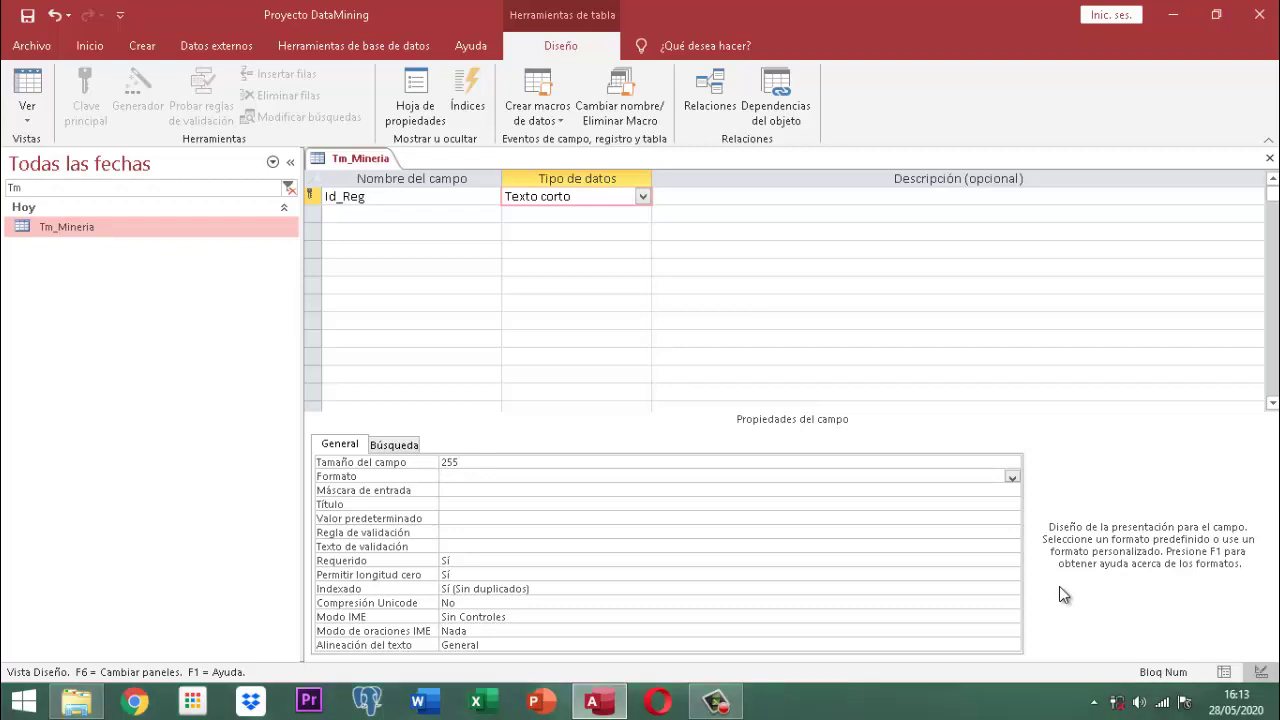
# - Try the optional-character format &&&&&& for the Id_Reg text field and clear it
pyautogui.write('&')
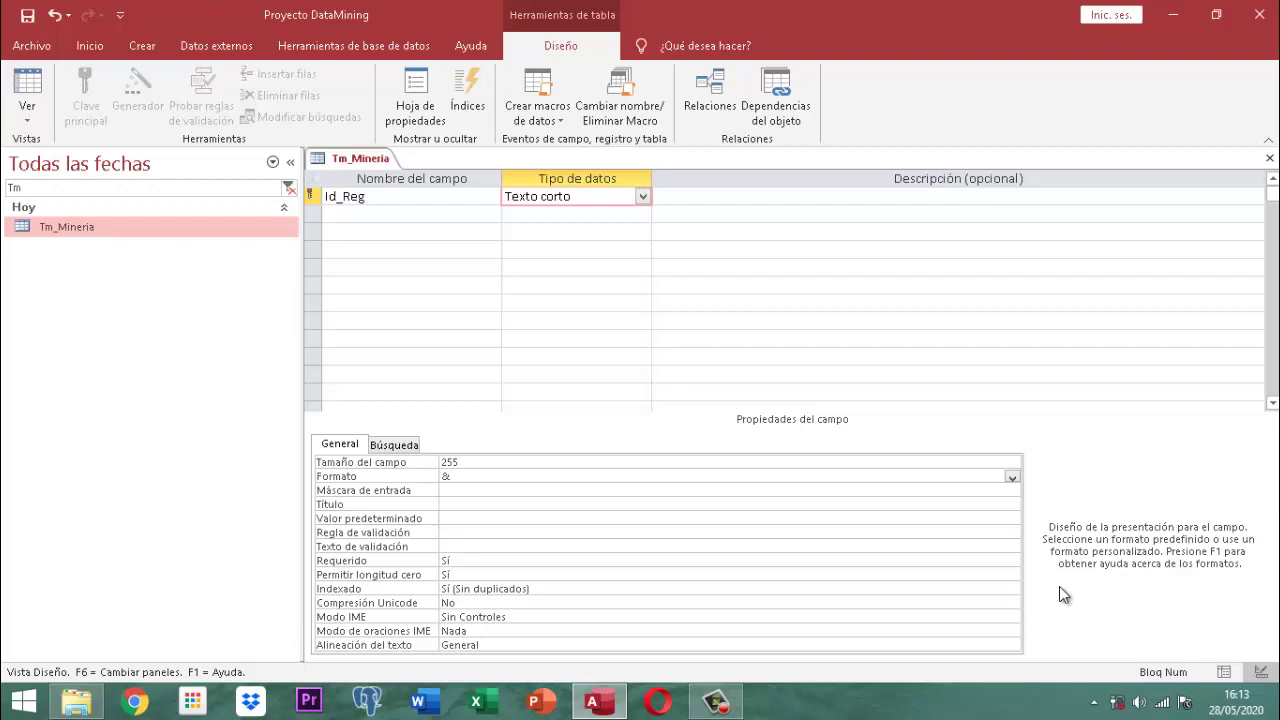
pyautogui.write('&')
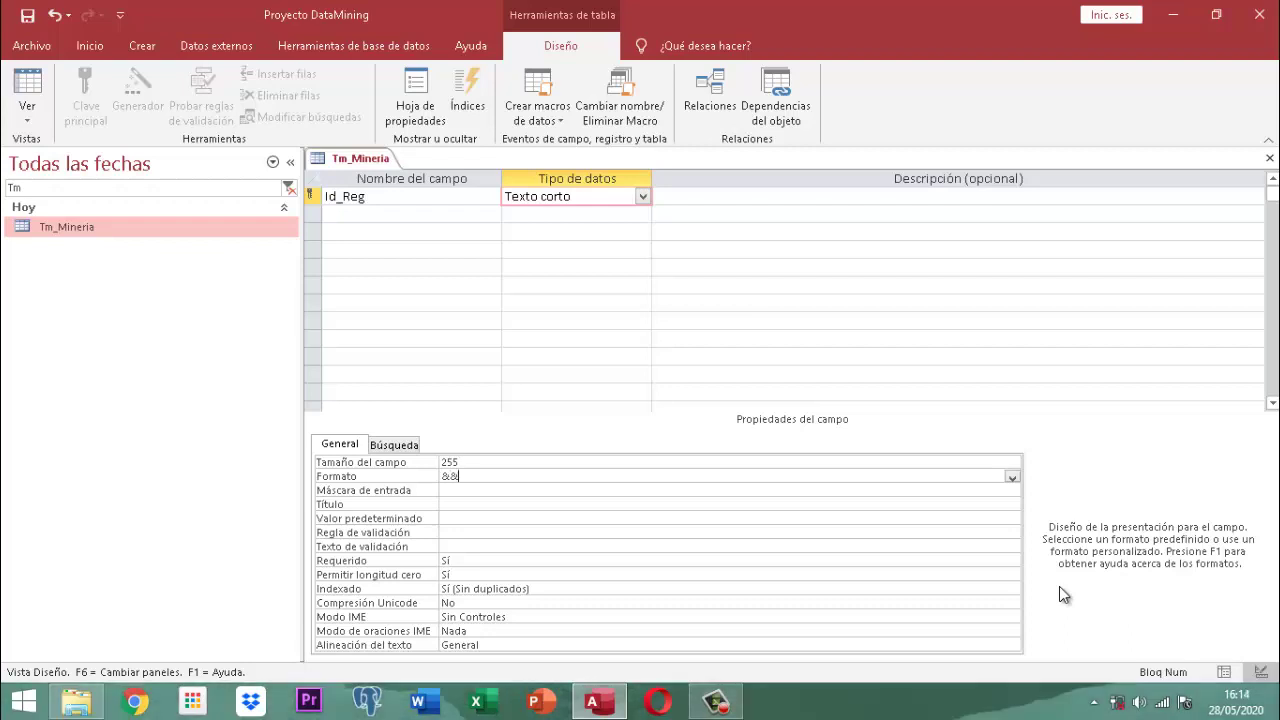
pyautogui.write('&&&&&')
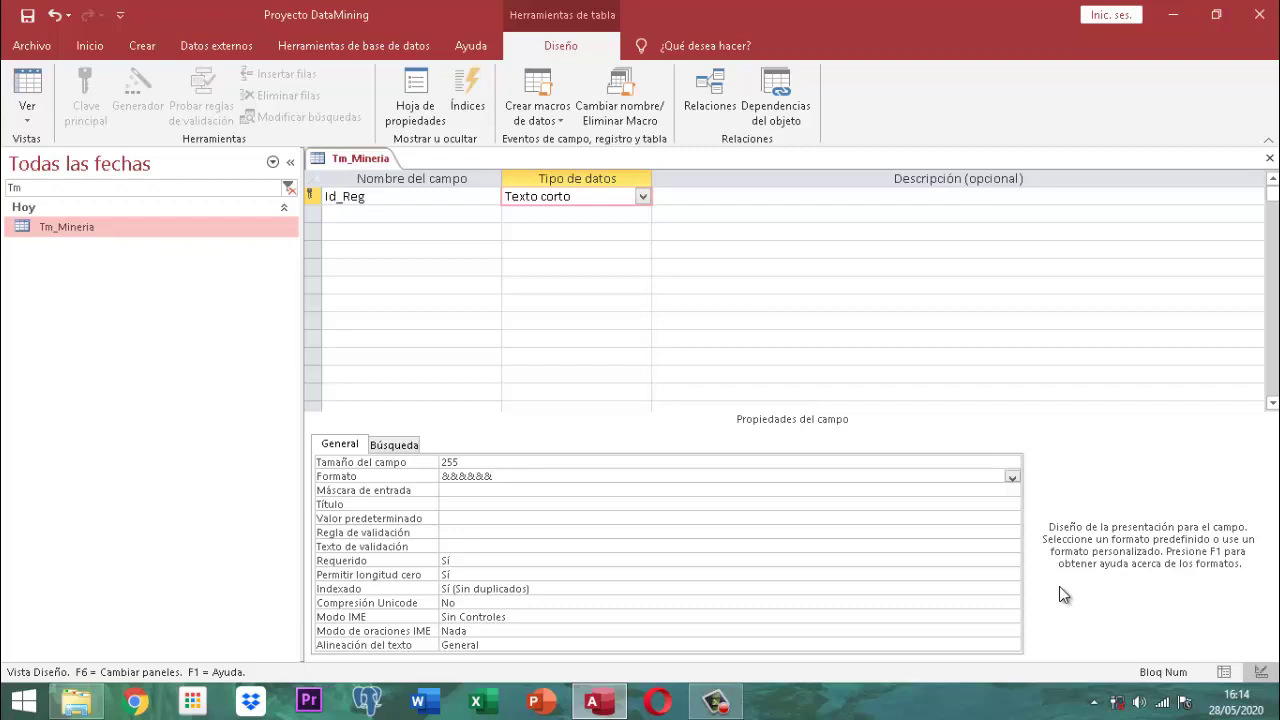
pyautogui.press('BackSpace')
pyautogui.press('BackSpace')
pyautogui.press('BackSpace')
pyautogui.press('BackSpace')
pyautogui.press('BackSpace')
pyautogui.press('BackSpace')
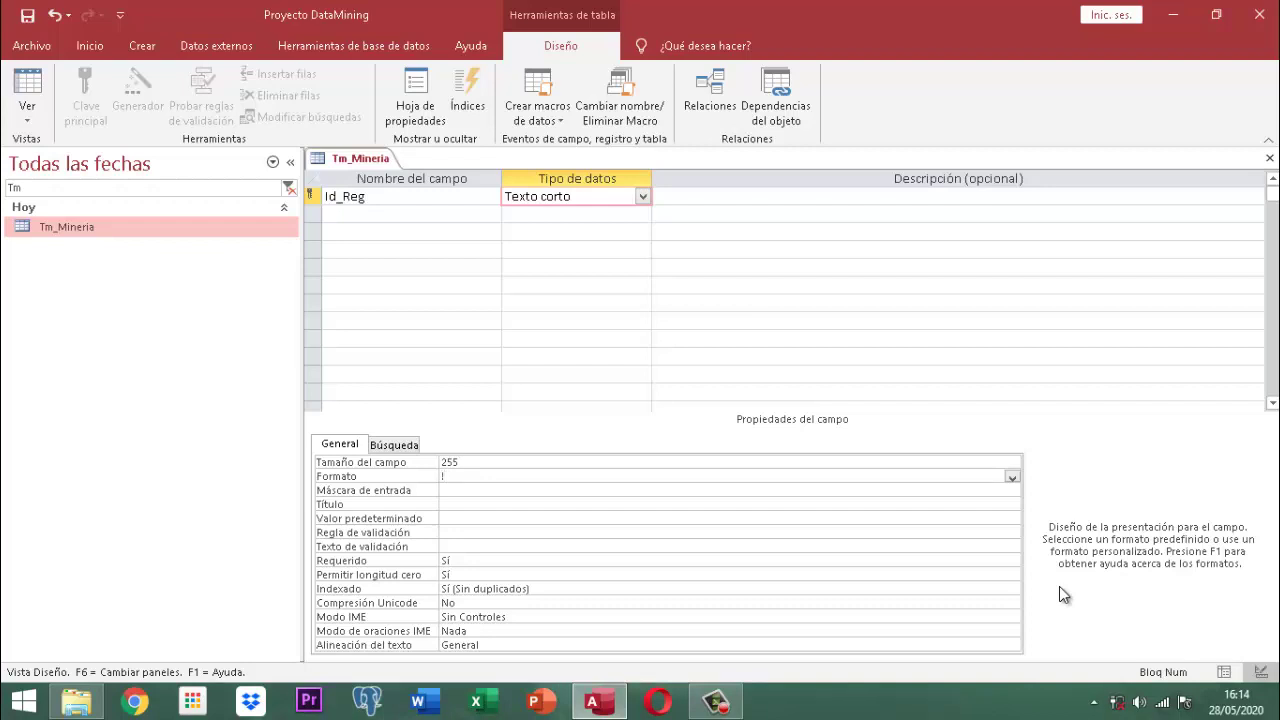
# - Try the formats !, < and @< for the Id_Reg text field, clearing each one
pyautogui.write('!')
pyautogui.press('BackSpace')
pyautogui.press('BackSpace')
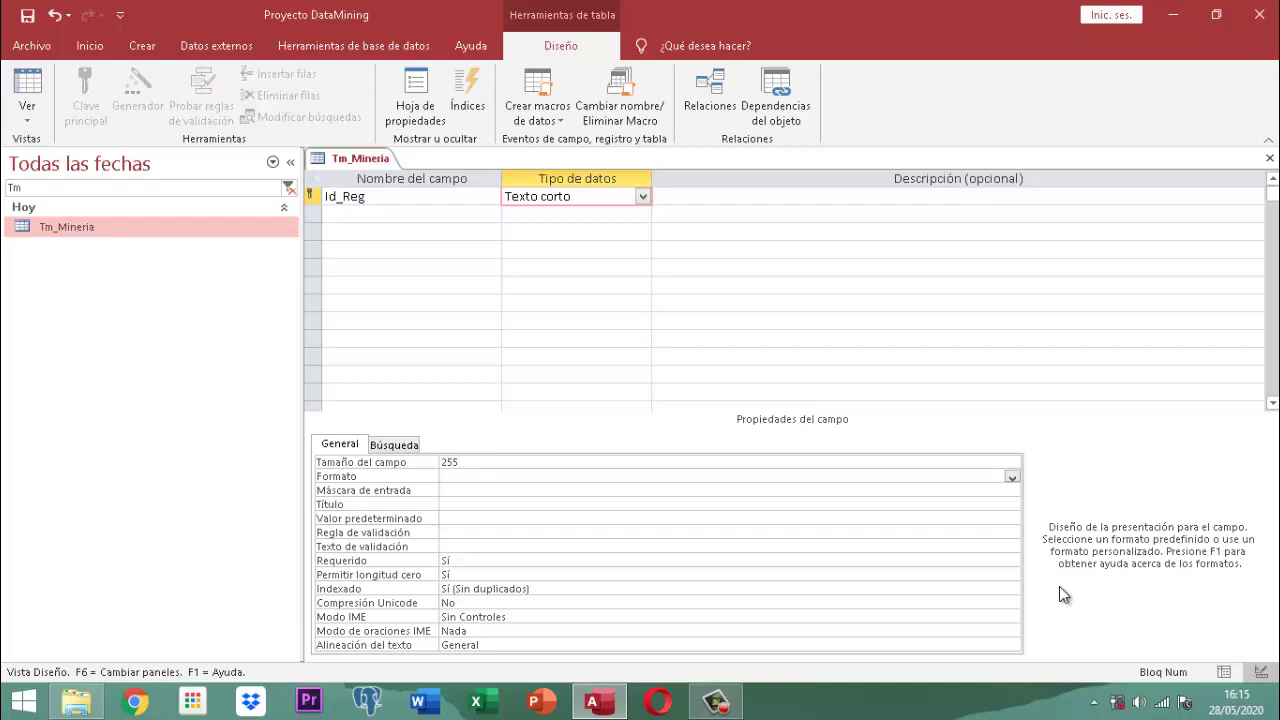
pyautogui.write('<')
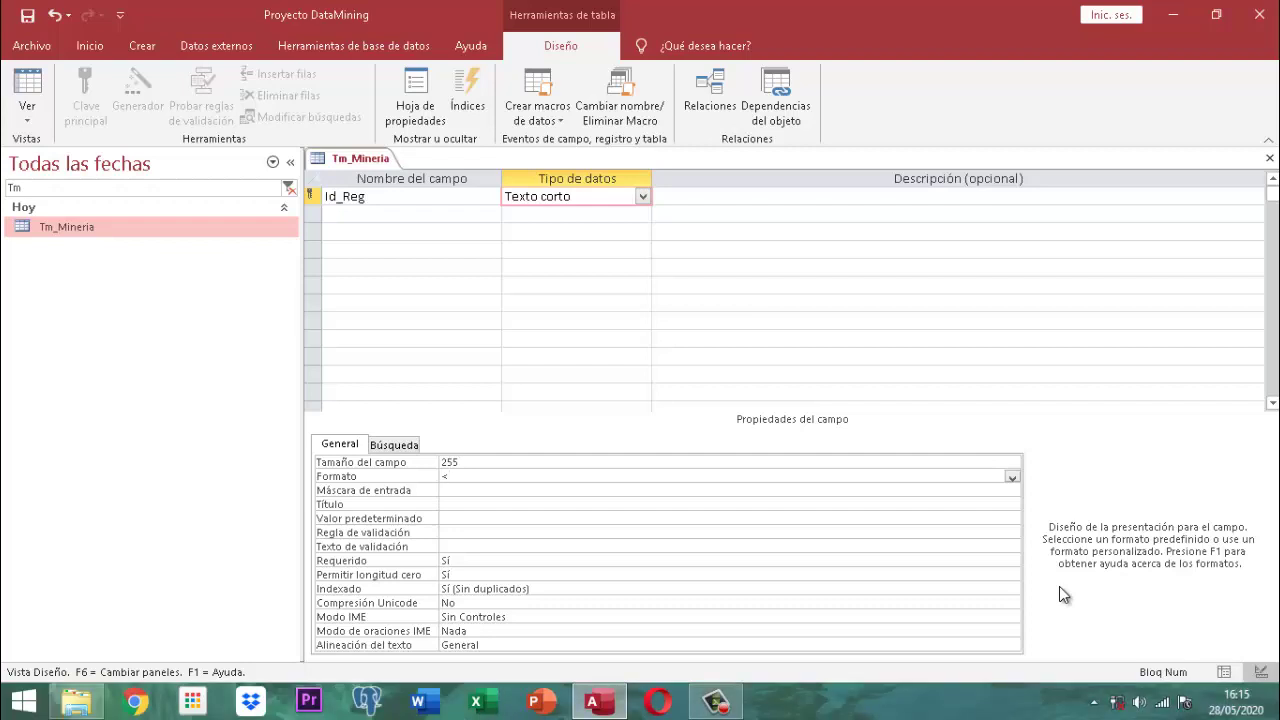
pyautogui.press('BackSpace')
pyautogui.write('@<')
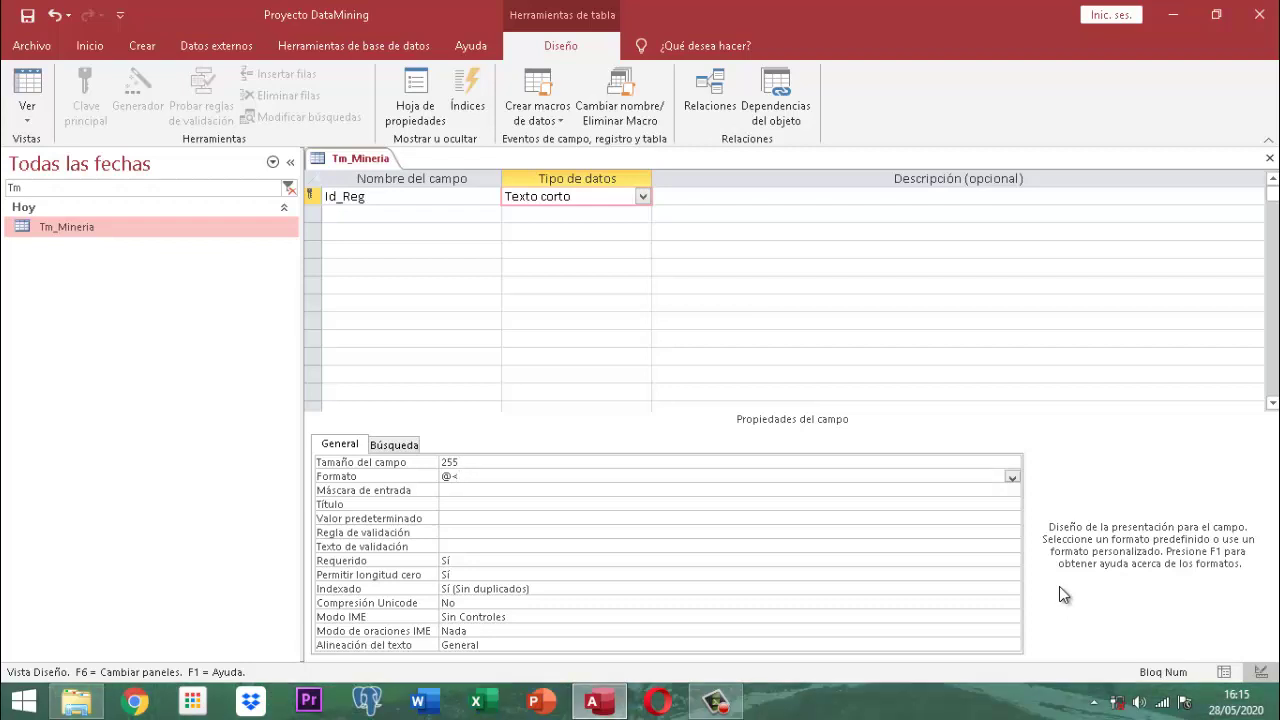
pyautogui.press('BackSpace')
pyautogui.press('BackSpace')
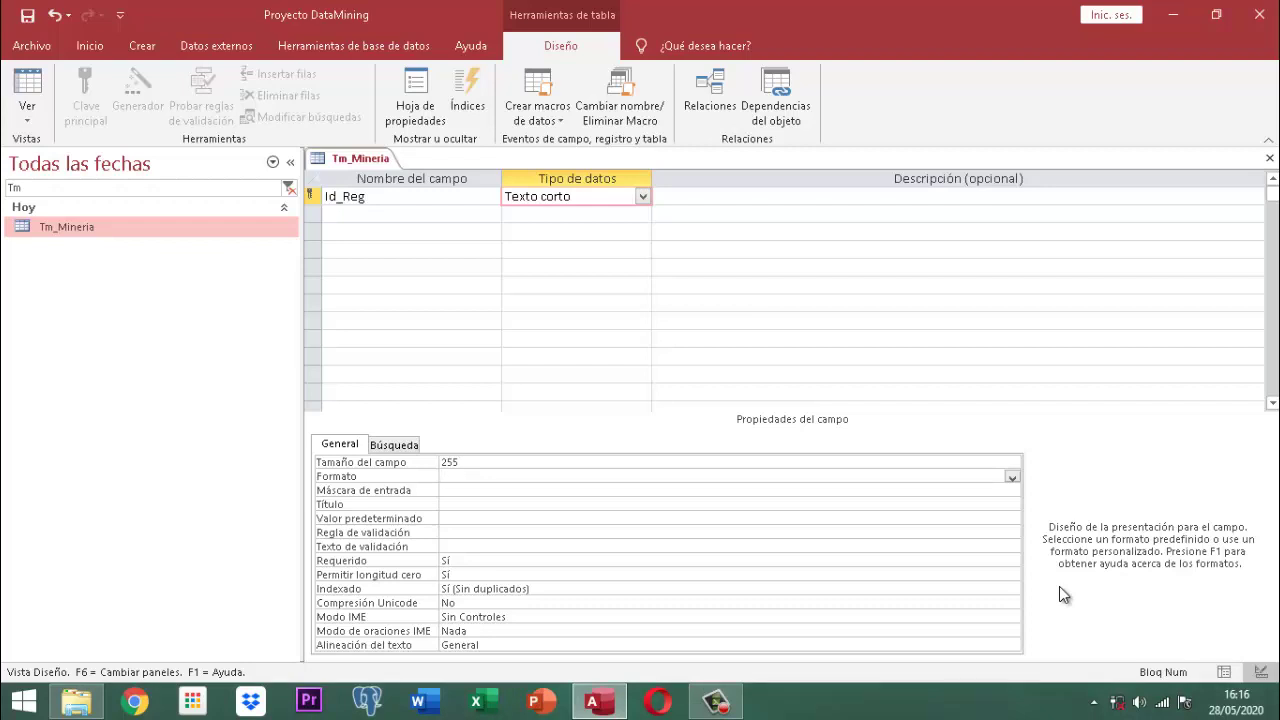
# - Try the fill format *** for the Id_Reg text field and clear it
pyautogui.write('"""')
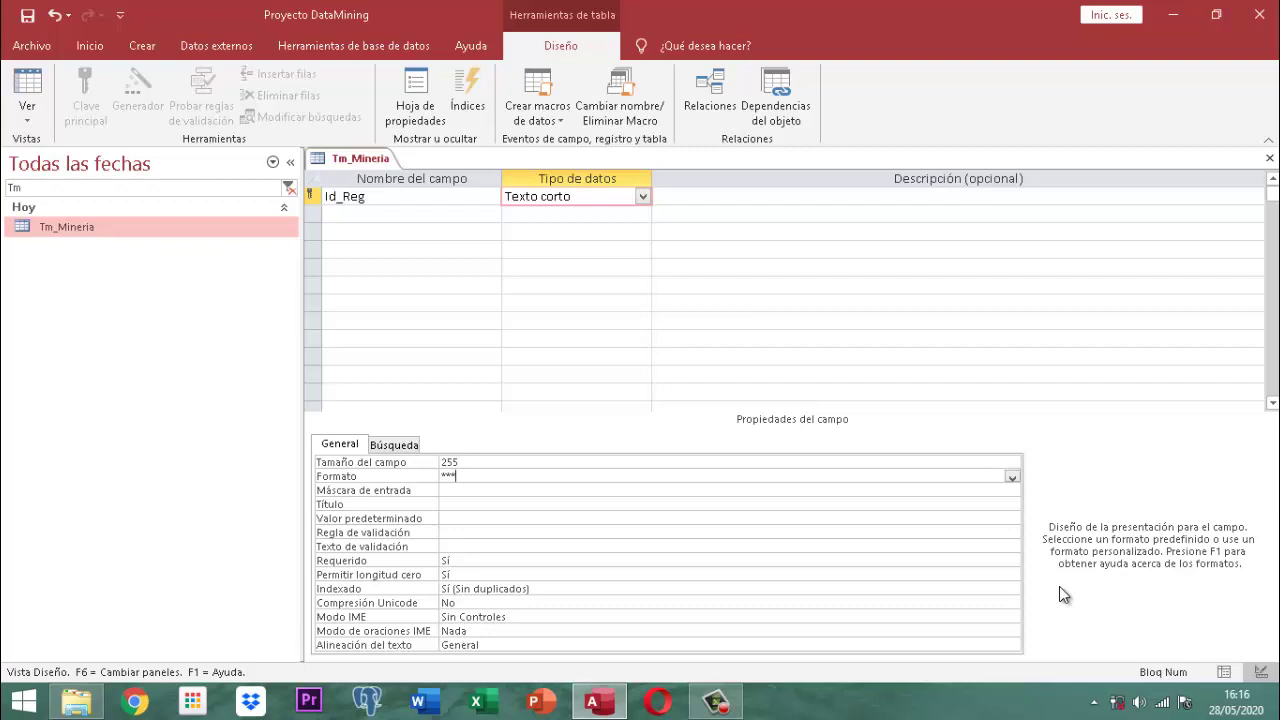
pyautogui.press('BackSpace')
pyautogui.press('BackSpace')
pyautogui.press('BackSpace')
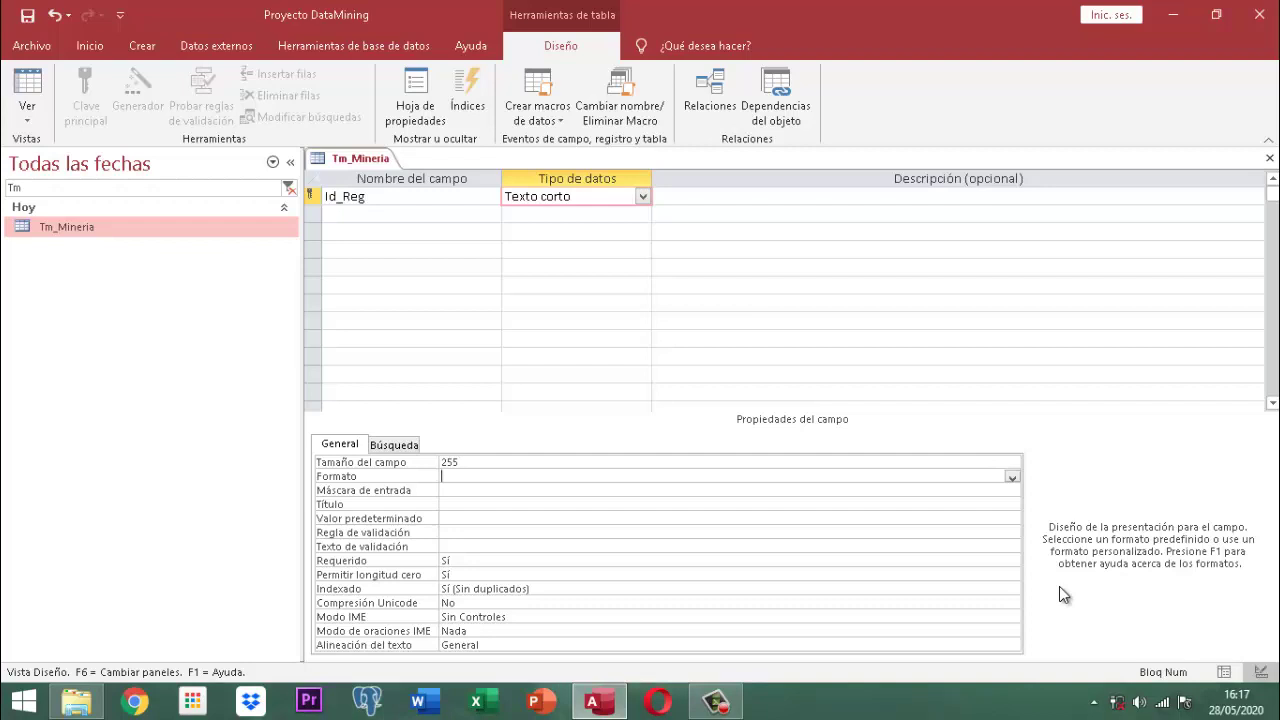
# - Try the hyphen-separated format @@@-@@@-@@@@ for the Id_Reg text field and clear it
pyautogui.write('@@0')
pyautogui.write('@@')
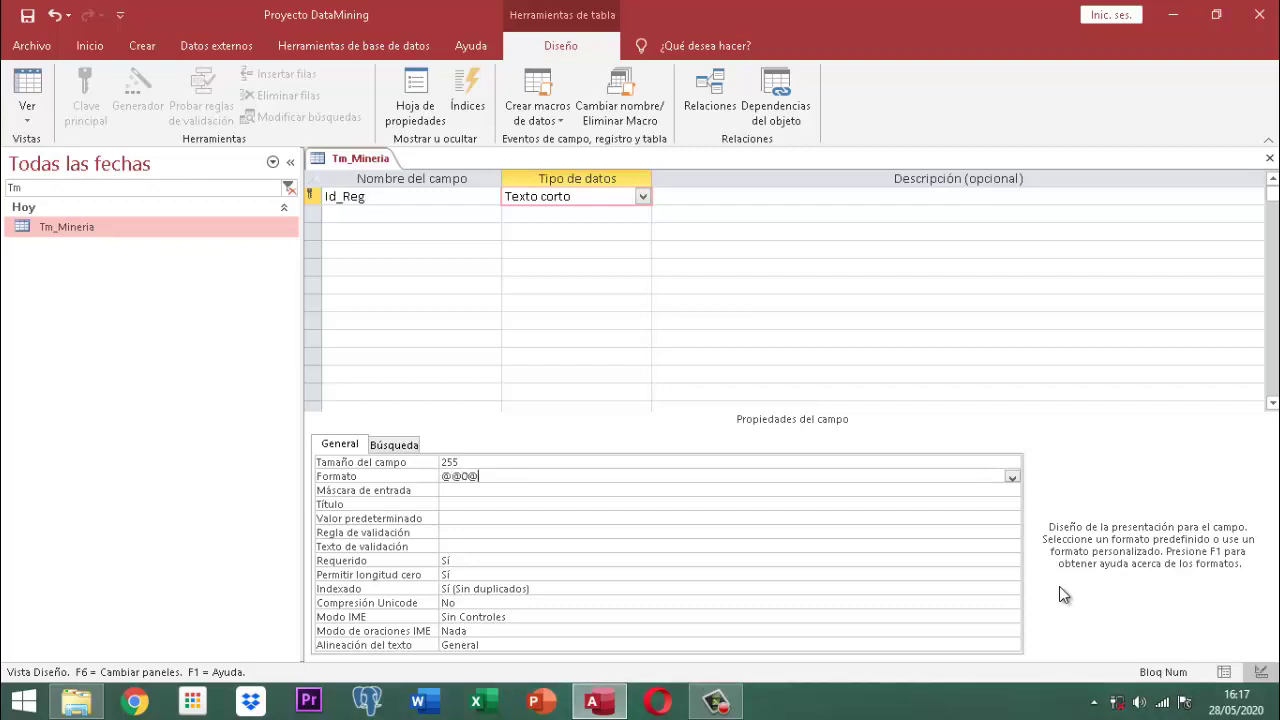
pyautogui.press('BackSpace')
pyautogui.press('BackSpace')
pyautogui.write('@')
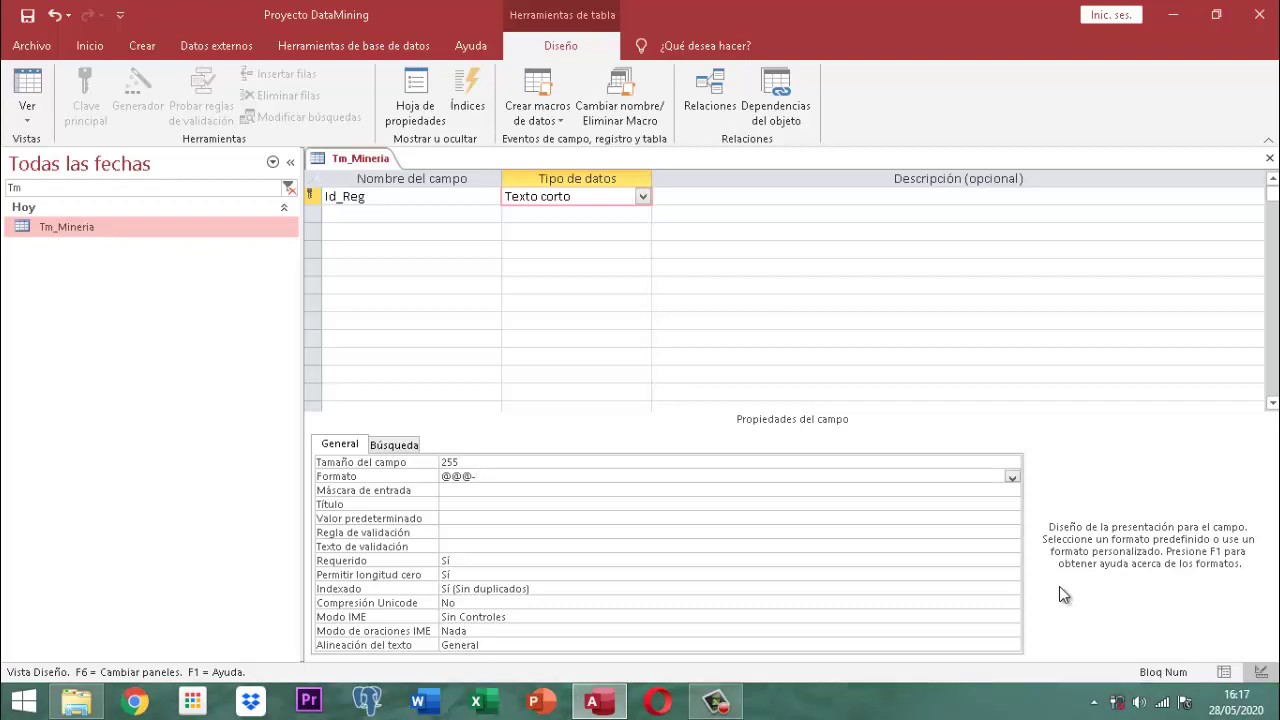
pyautogui.write('-@@@-@@')
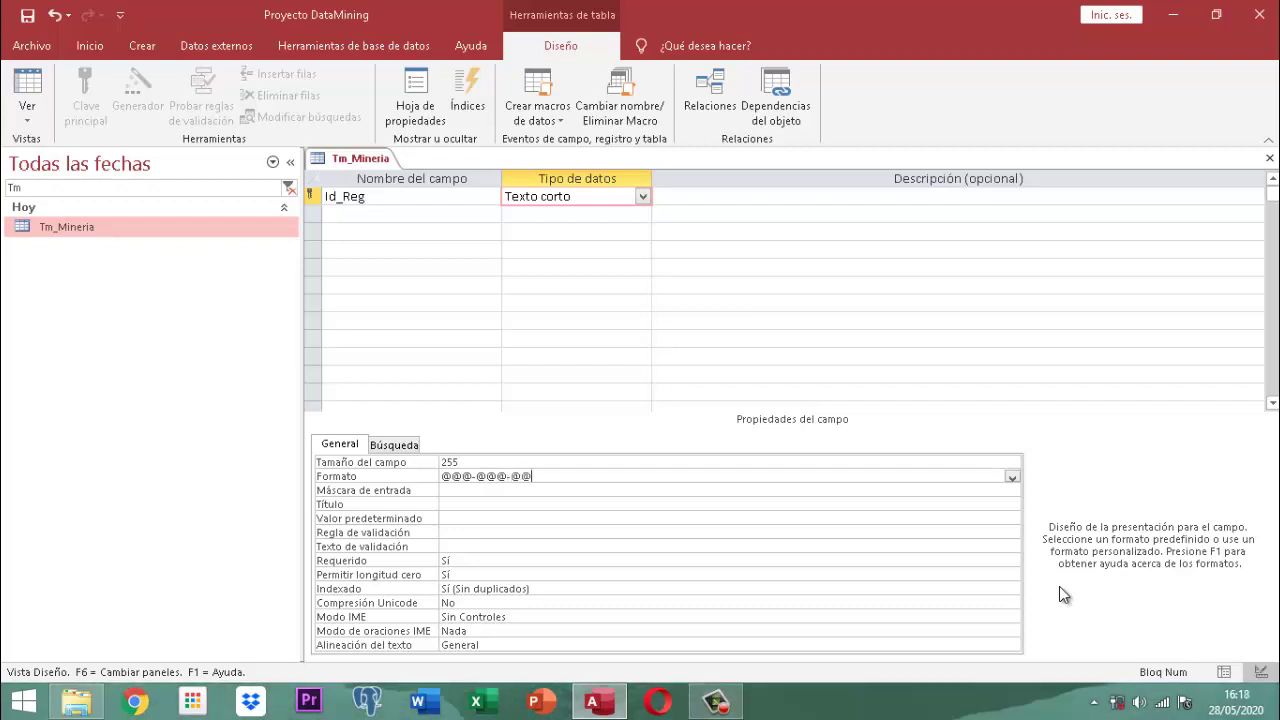
pyautogui.write('@@')
pyautogui.press('BackSpace')
pyautogui.press('BackSpace')
pyautogui.press('BackSpace')
pyautogui.press('BackSpace')
pyautogui.press('BackSpace')
pyautogui.press('BackSpace')
pyautogui.press('BackSpace')
pyautogui.press('BackSpace')
pyautogui.press('BackSpace')
pyautogui.press('BackSpace')
pyautogui.press('BackSpace')
pyautogui.press('BackSpace')
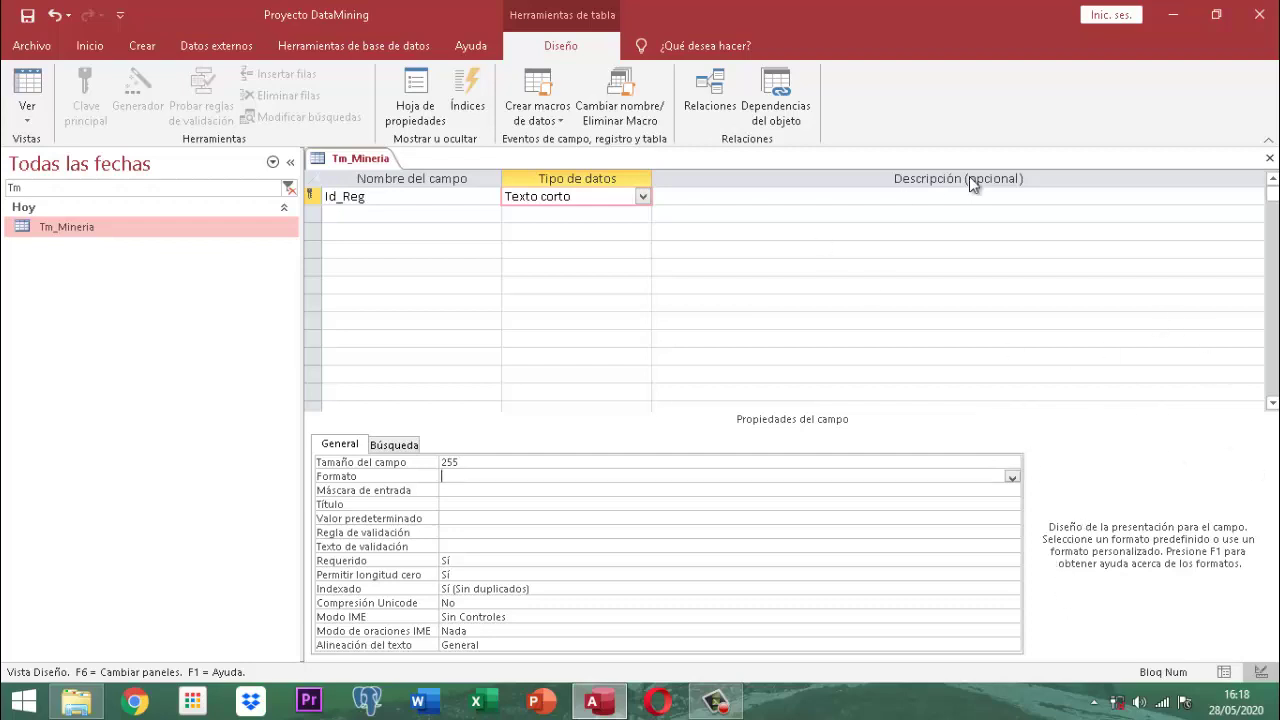
# - Change the Id_Reg field's data type to Número and set its field size to Doble
pyautogui.click(642, 198)
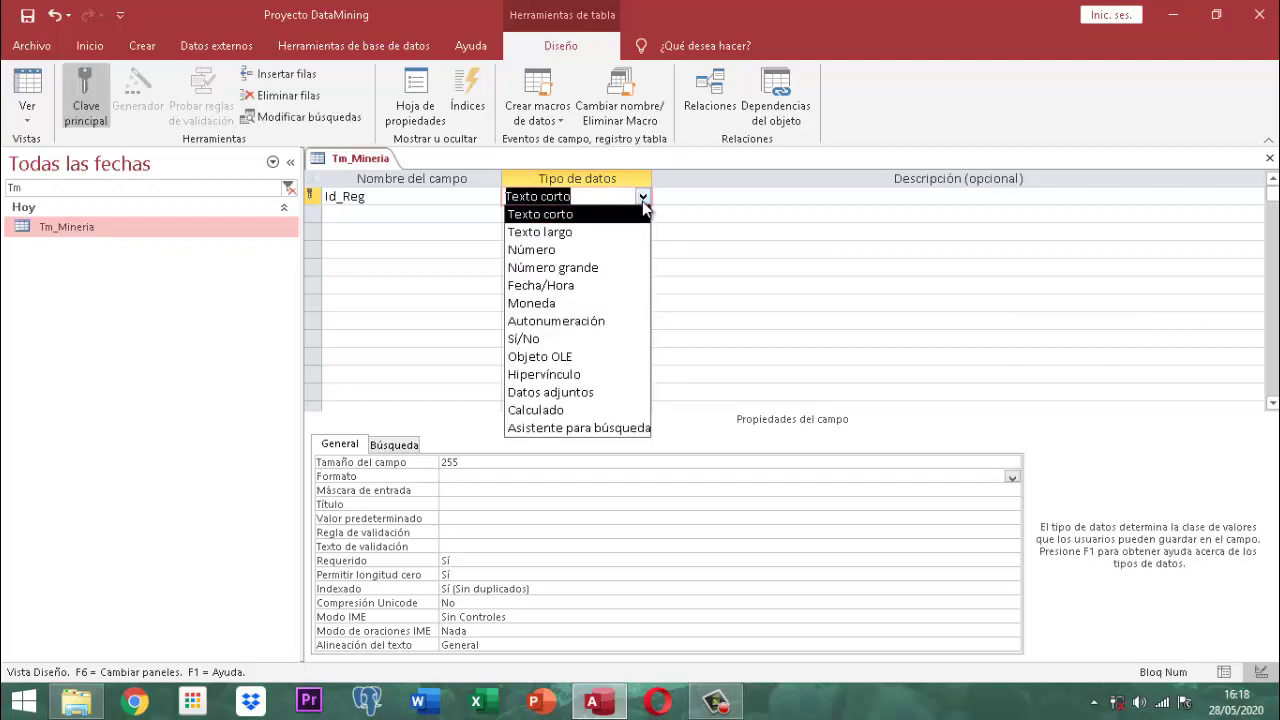
pyautogui.click(540, 249)
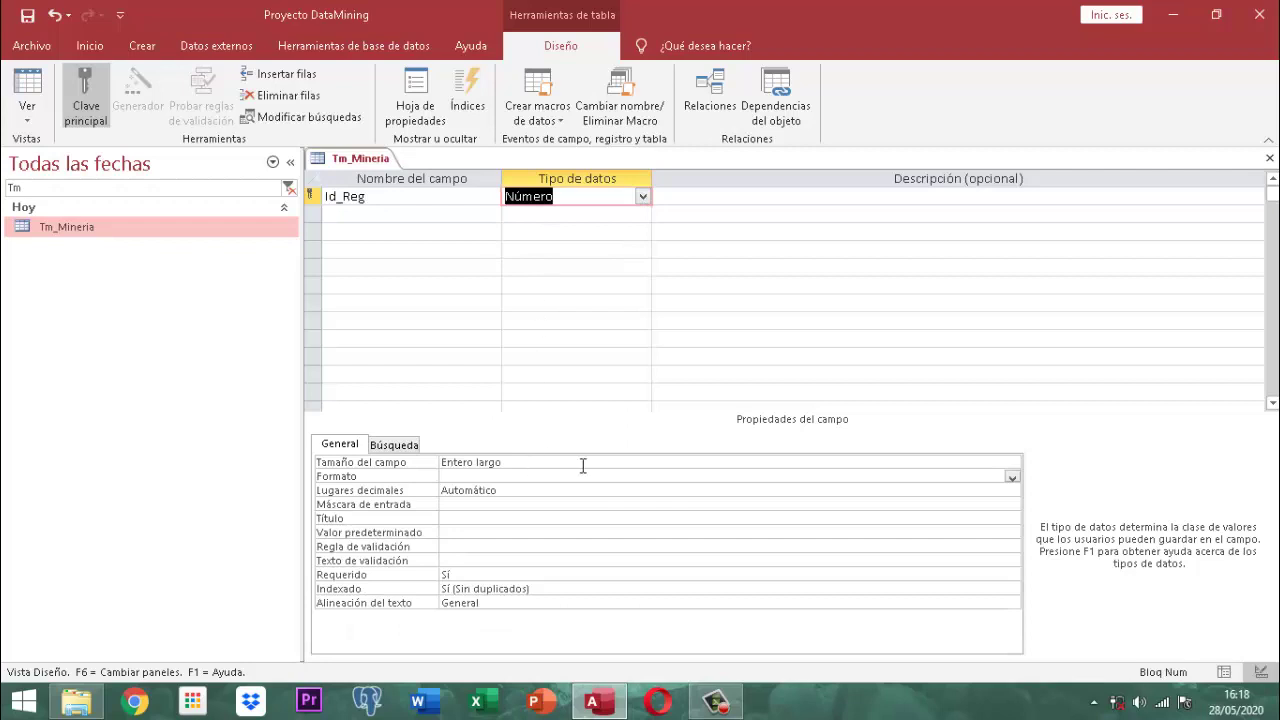
pyautogui.click(920, 462)
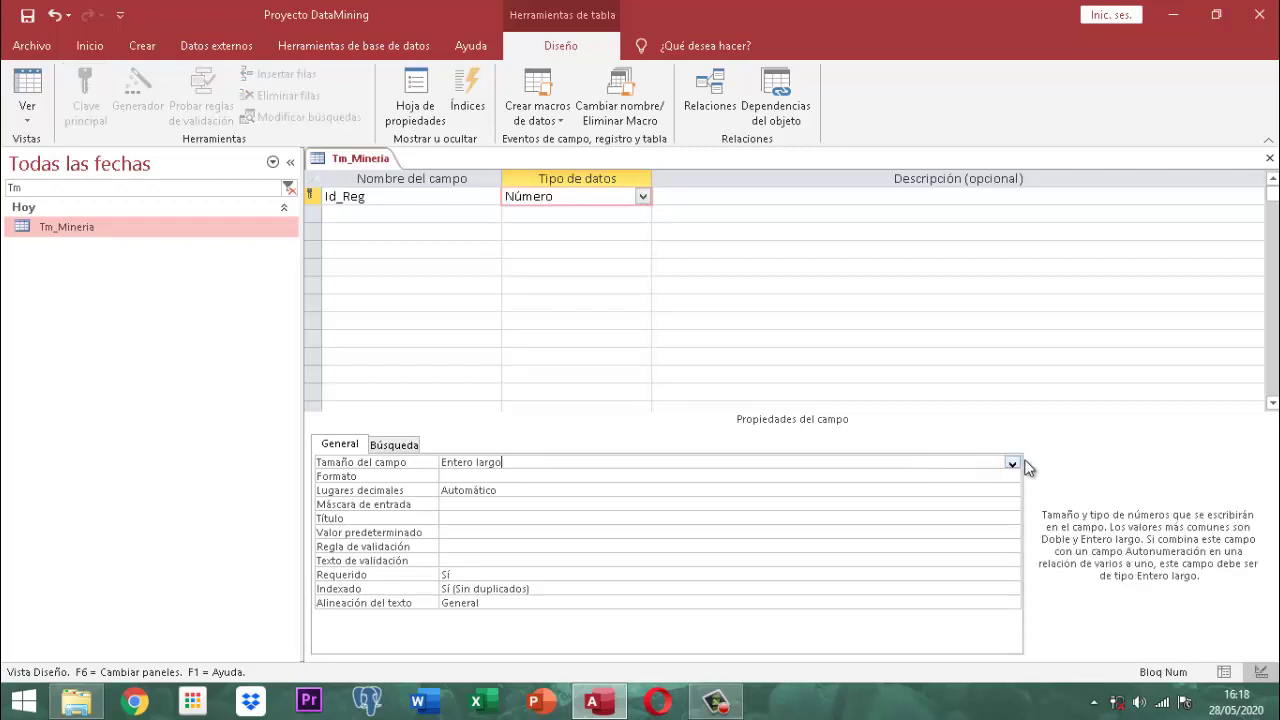
pyautogui.click(1012, 463)
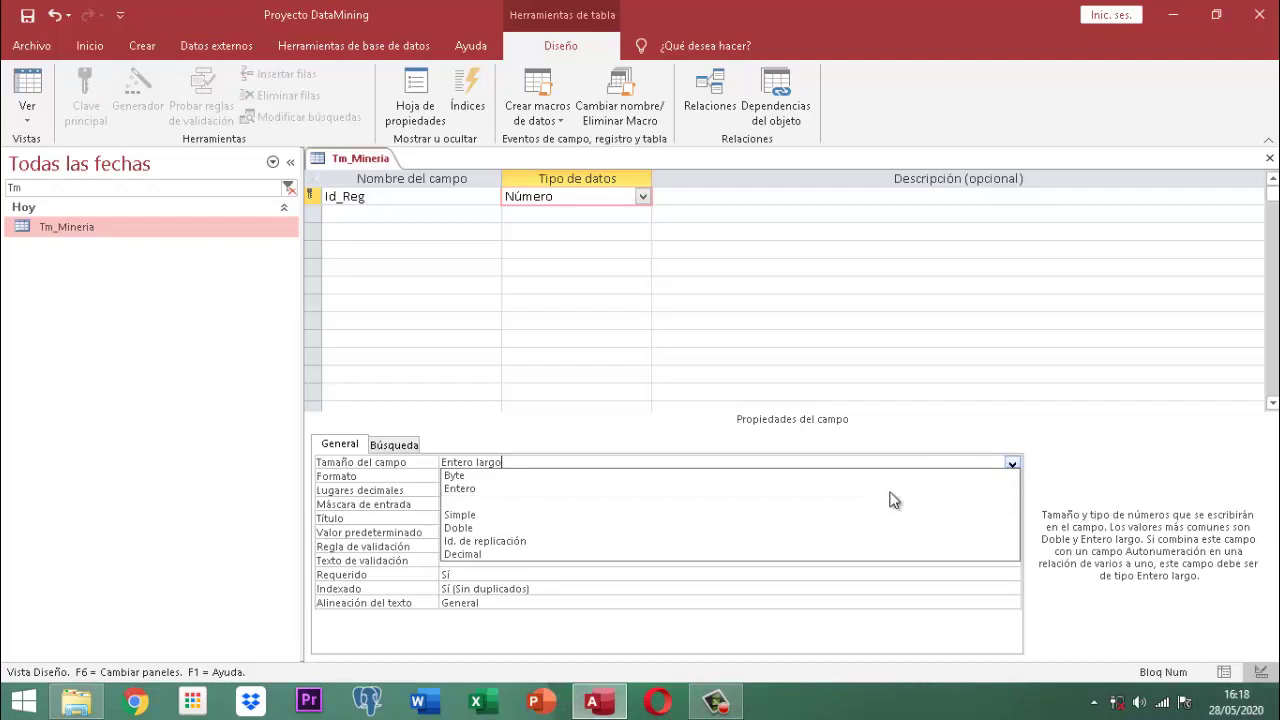
pyautogui.click(462, 528)
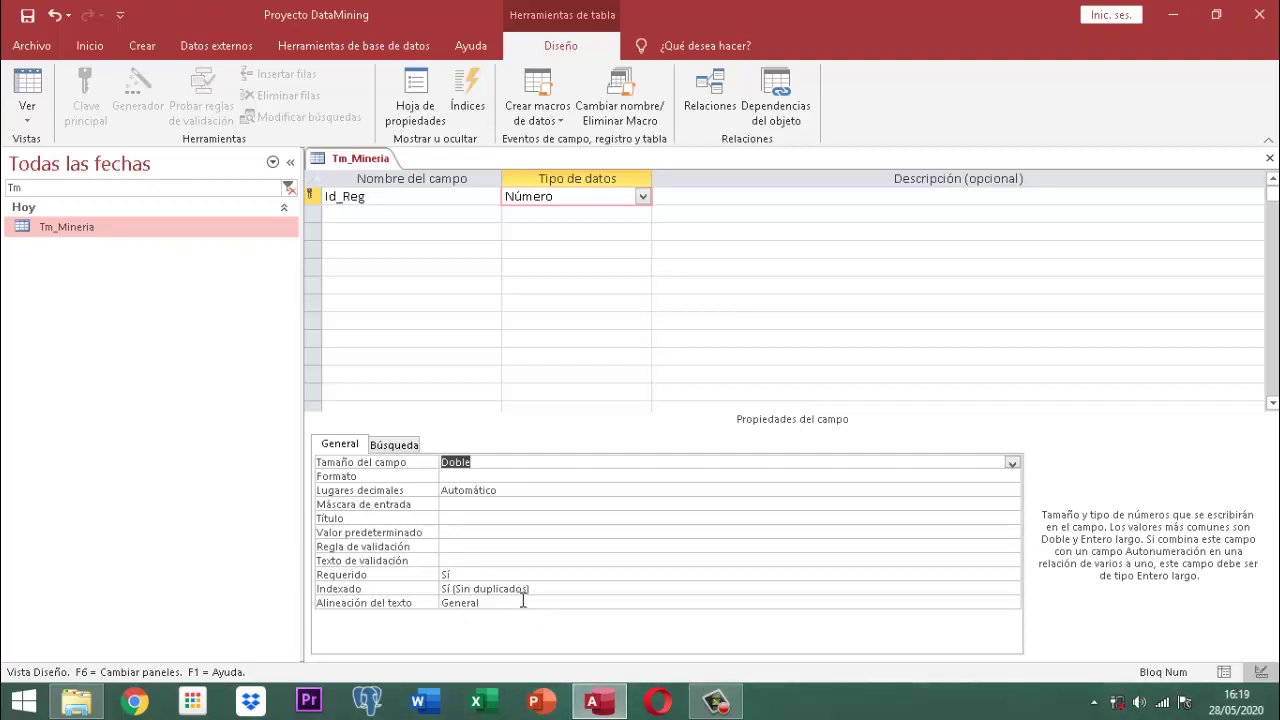
# - Set the Id_Reg field's format to Número general and its title to Id Registro
pyautogui.click(484, 476)
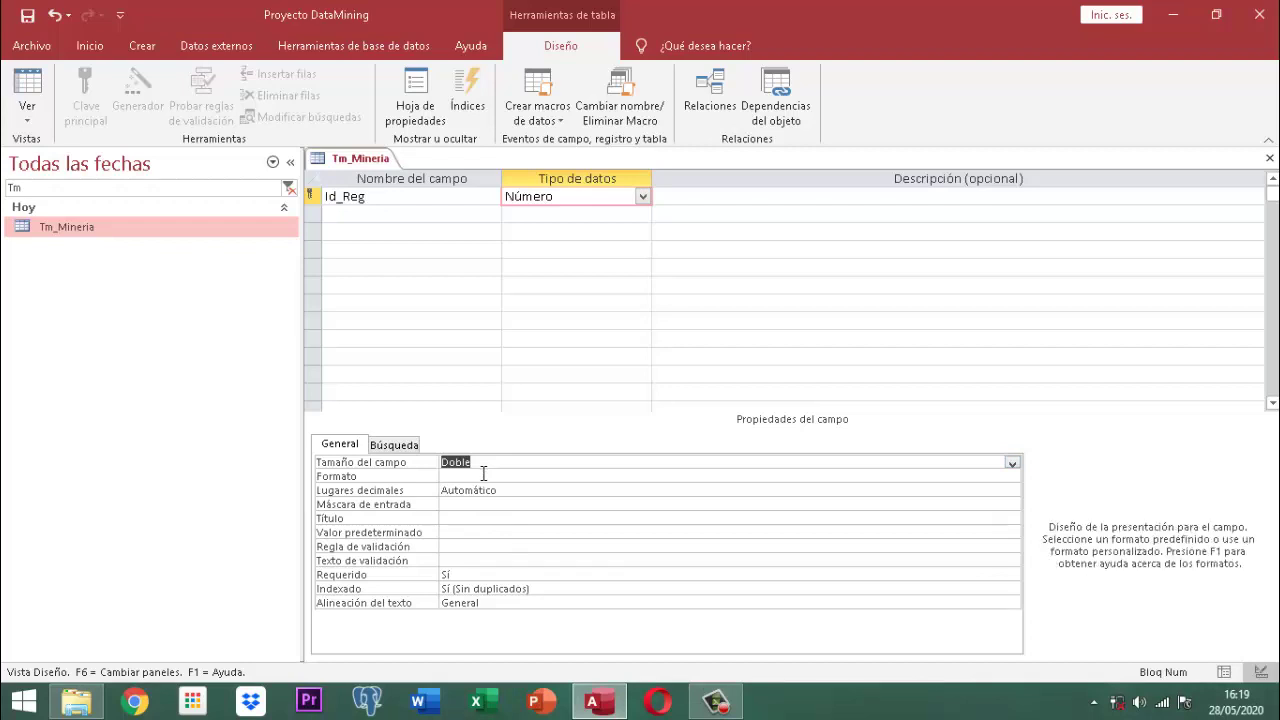
pyautogui.click(1012, 476)
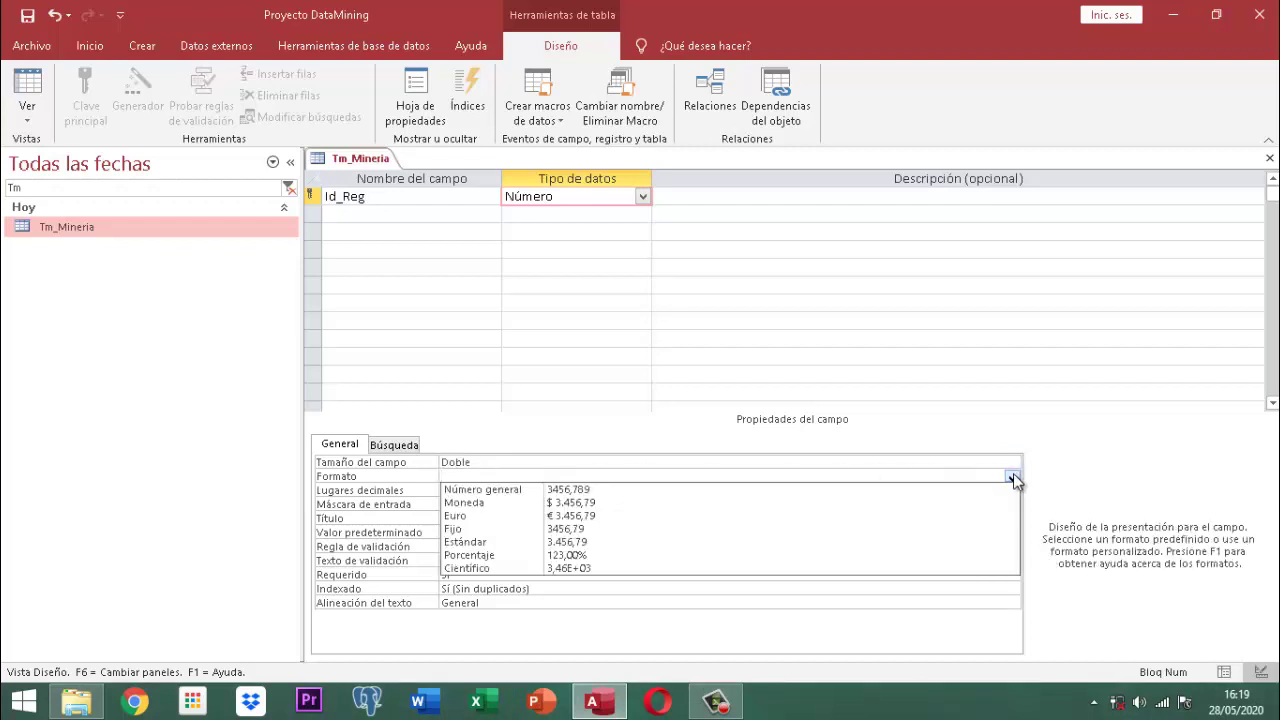
pyautogui.click(500, 490)
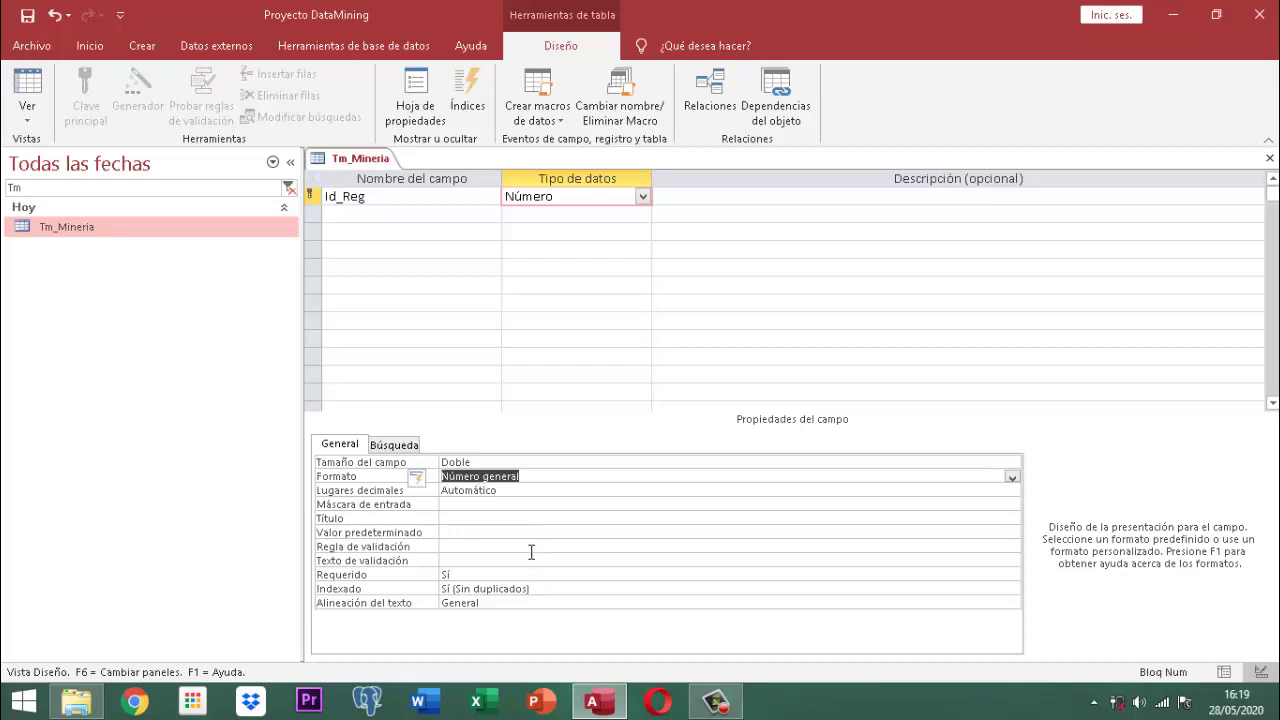
pyautogui.click(465, 516)
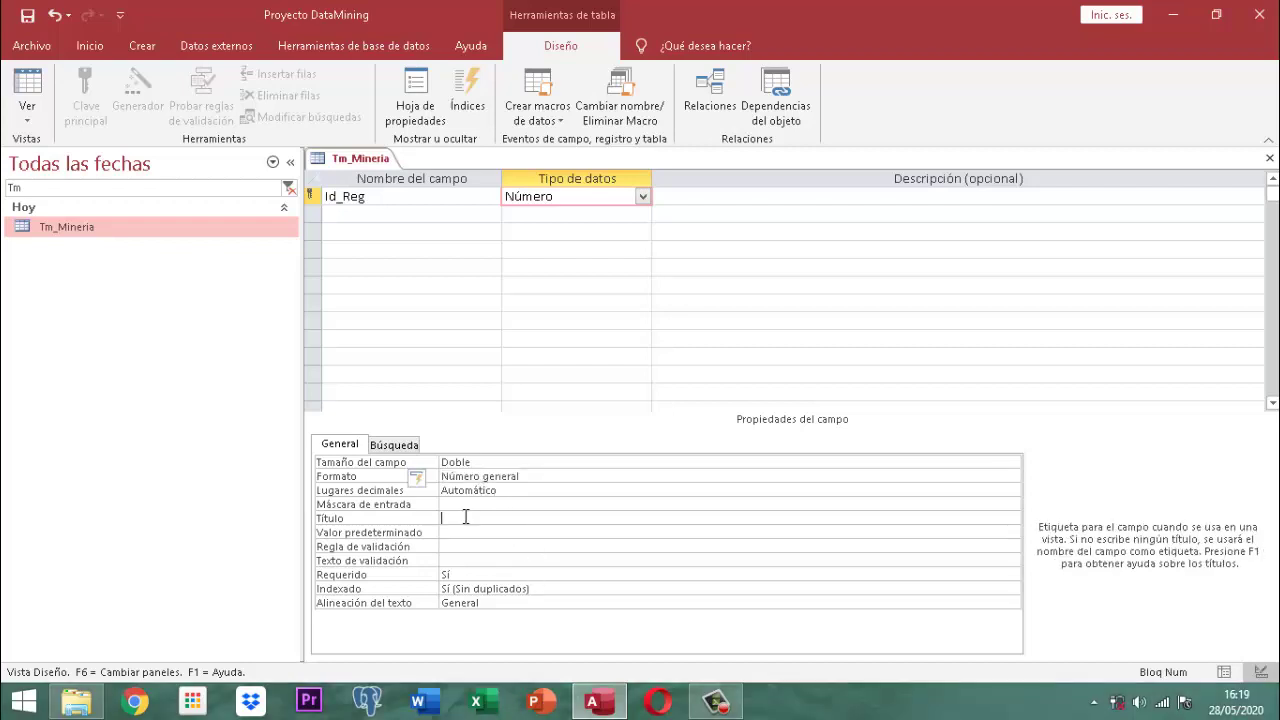
pyautogui.write('Id Registro')
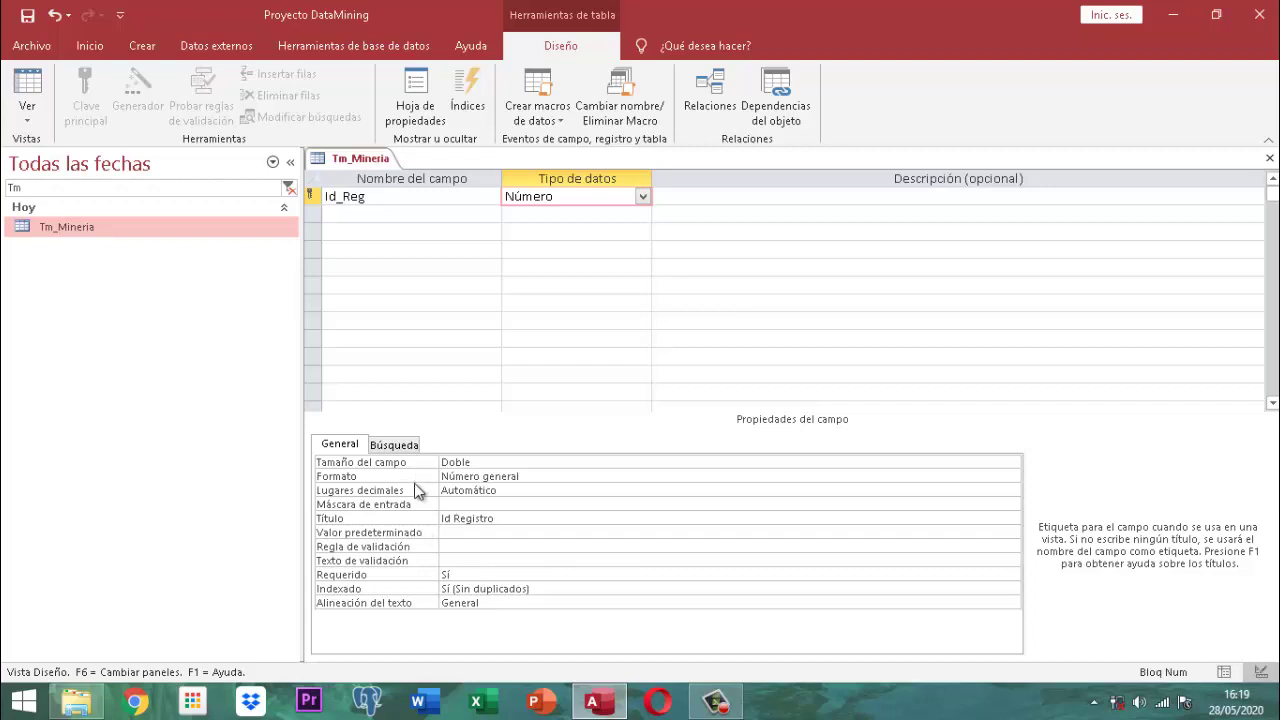
# - Save the Tm_Mineria table design and close the table
pyautogui.rightClick(363, 162)
pyautogui.click(375, 167)
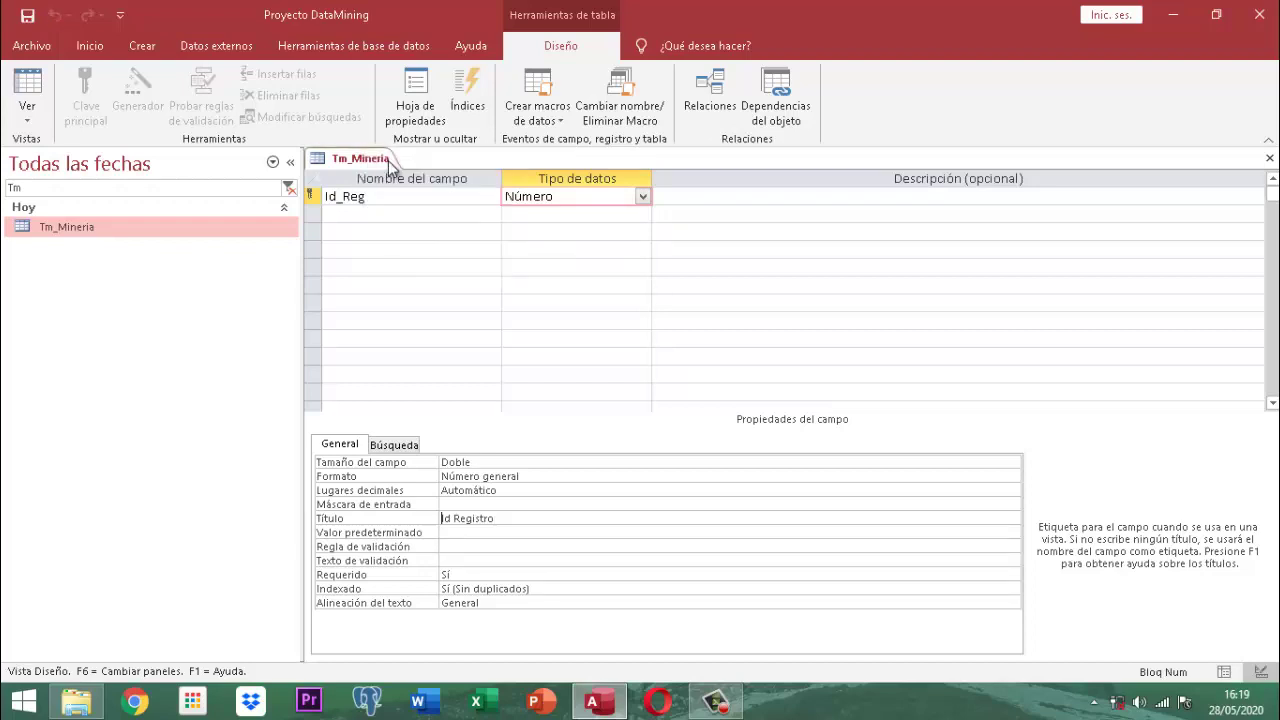
pyautogui.rightClick(388, 166)
pyautogui.click(430, 196)
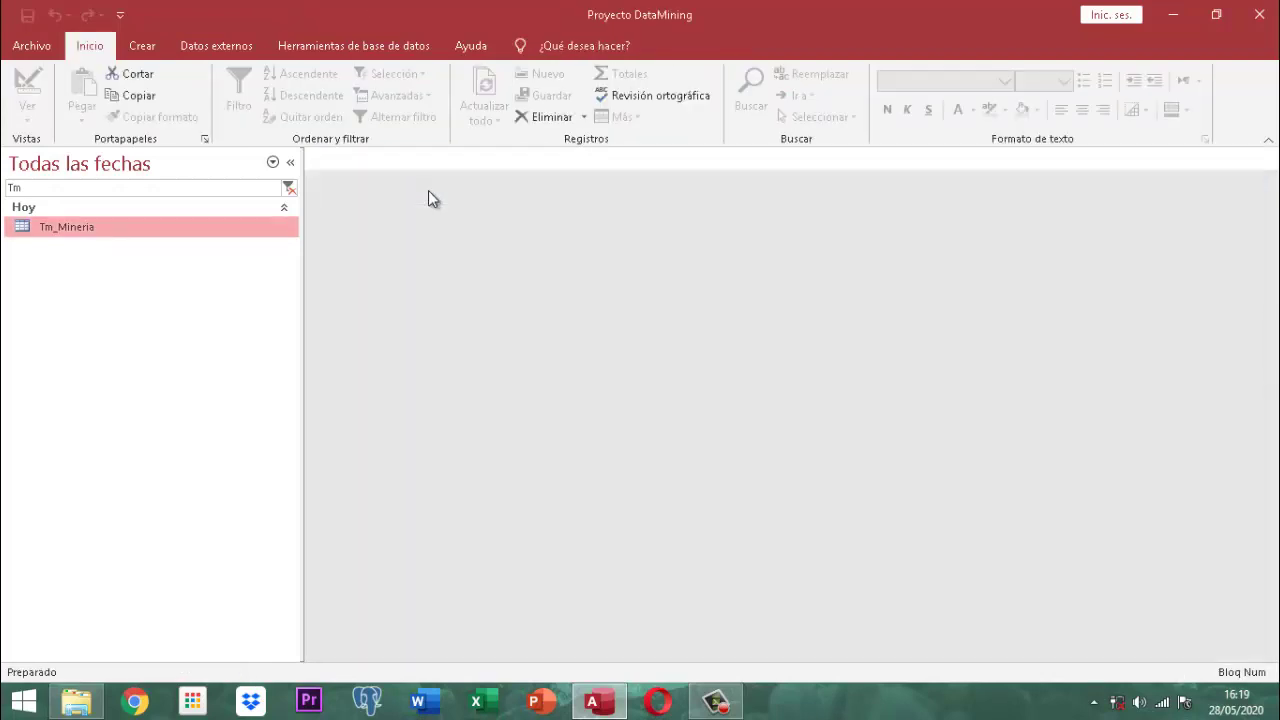
# - Filter the database object list by the Hoy group and clear the Tm search text
pyautogui.click(113, 172)
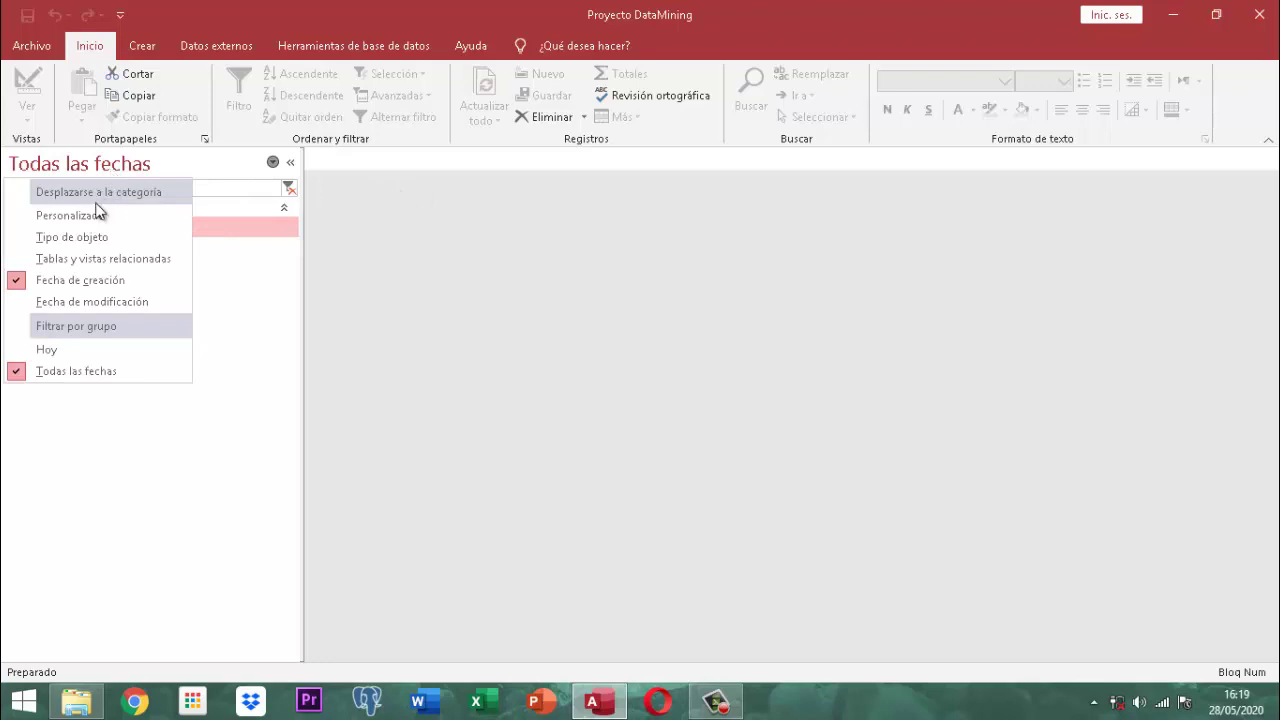
pyautogui.click(56, 345)
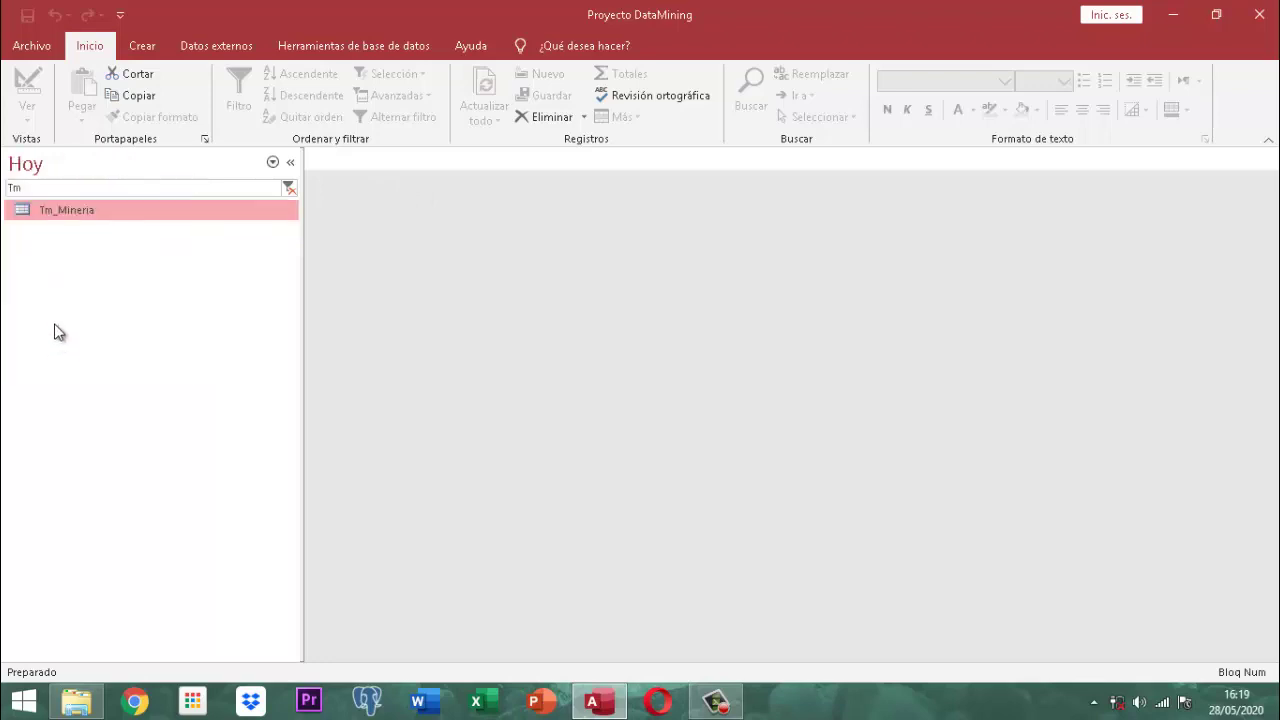
pyautogui.click(26, 186)
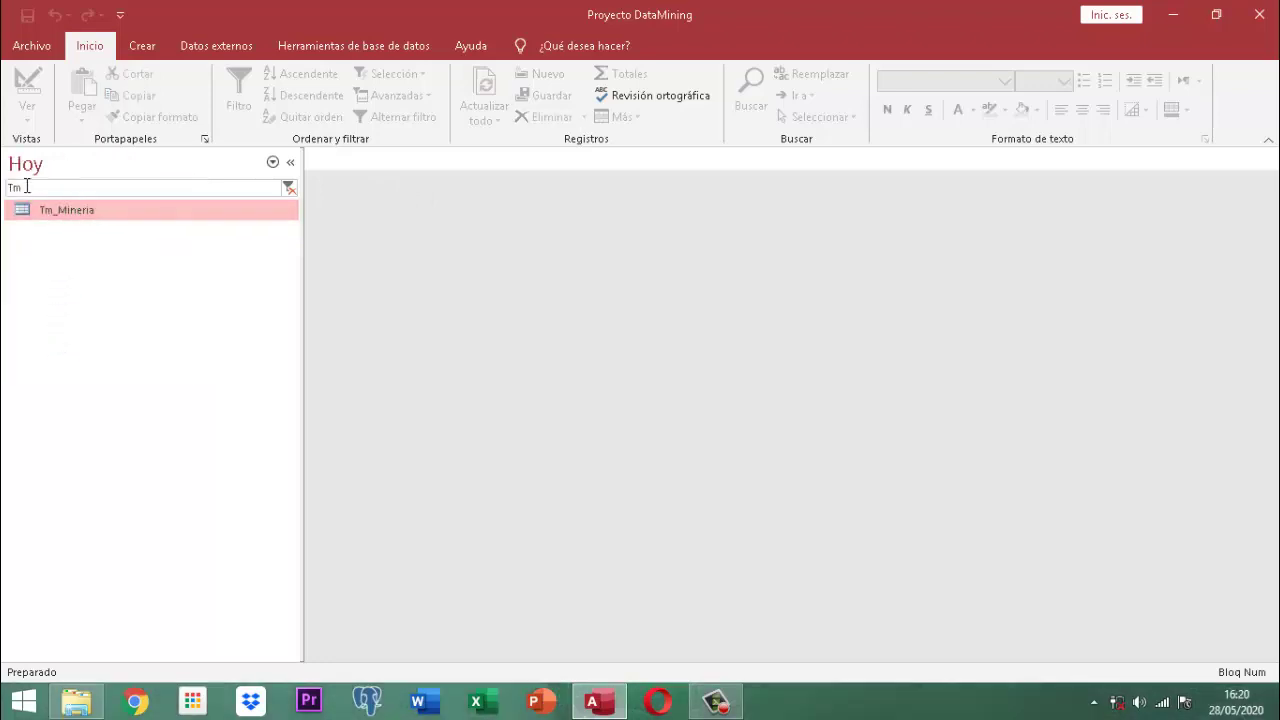
pyautogui.press('BackSpace')
pyautogui.press('BackSpace')
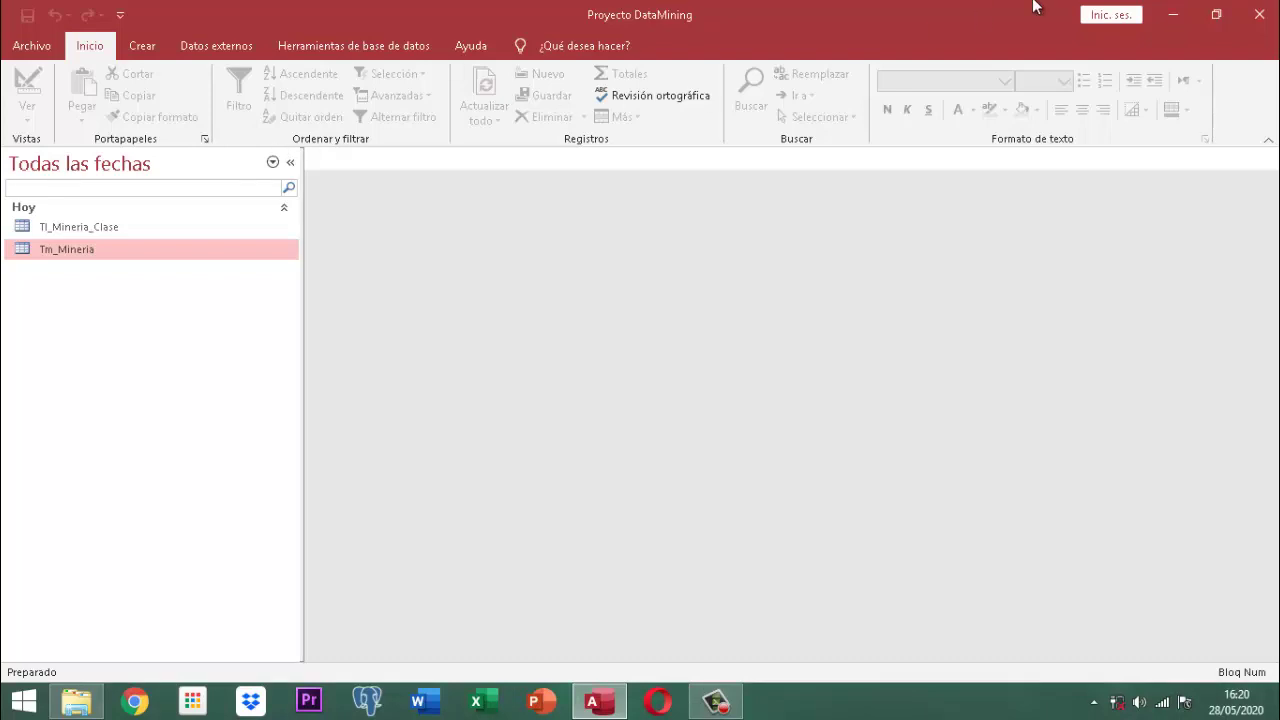
# - Close the Proyecto DataMining database and the open File Explorer window
pyautogui.click(1258, 18)
pyautogui.click(1258, 12)
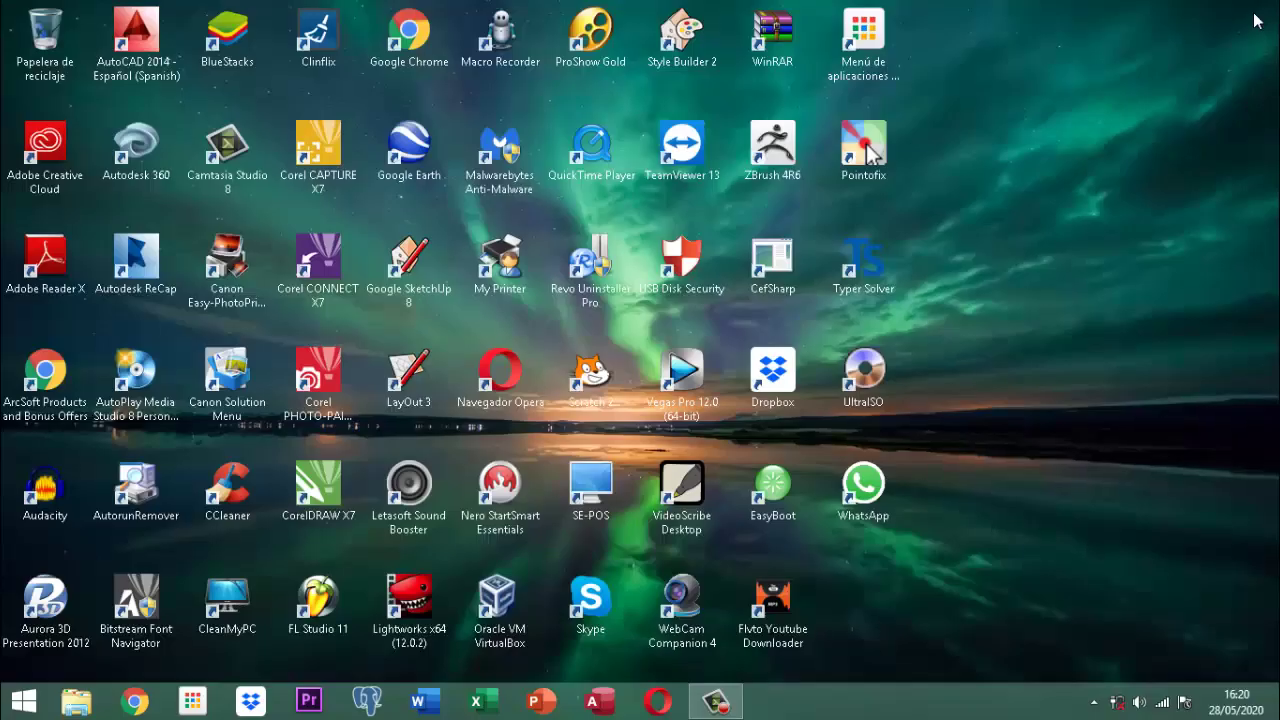